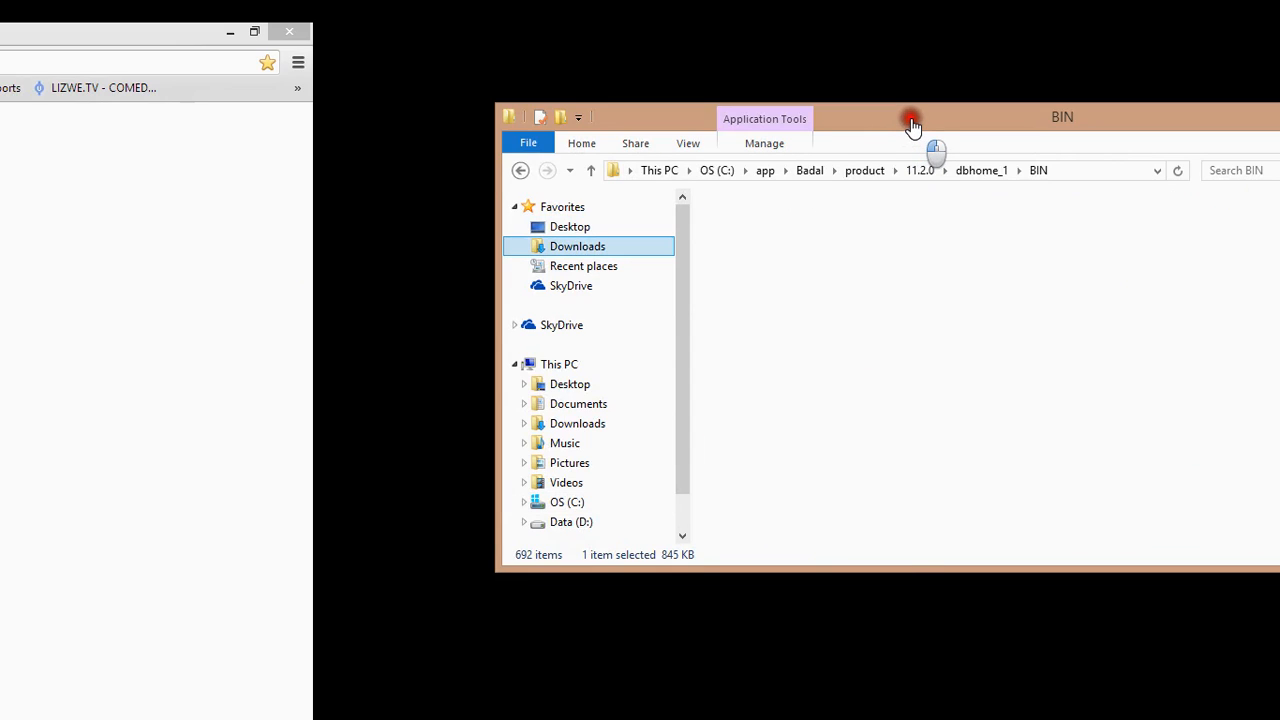
# Open the full Windows x64 listing showing the two winx64_12c_database zip files
pyautogui.moveTo(910, 121); pyautogui.dragTo(766, 93)
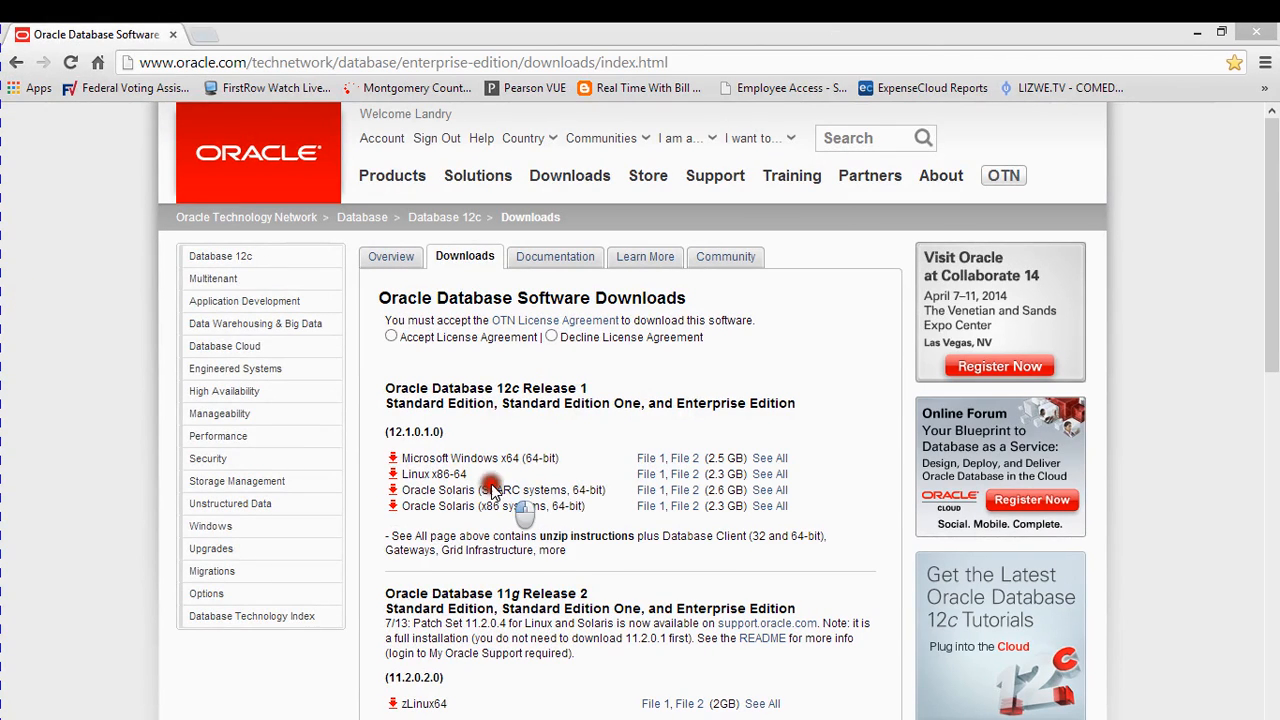
pyautogui.click(392, 337)
pyautogui.click(536, 449)
pyautogui.click(771, 460)
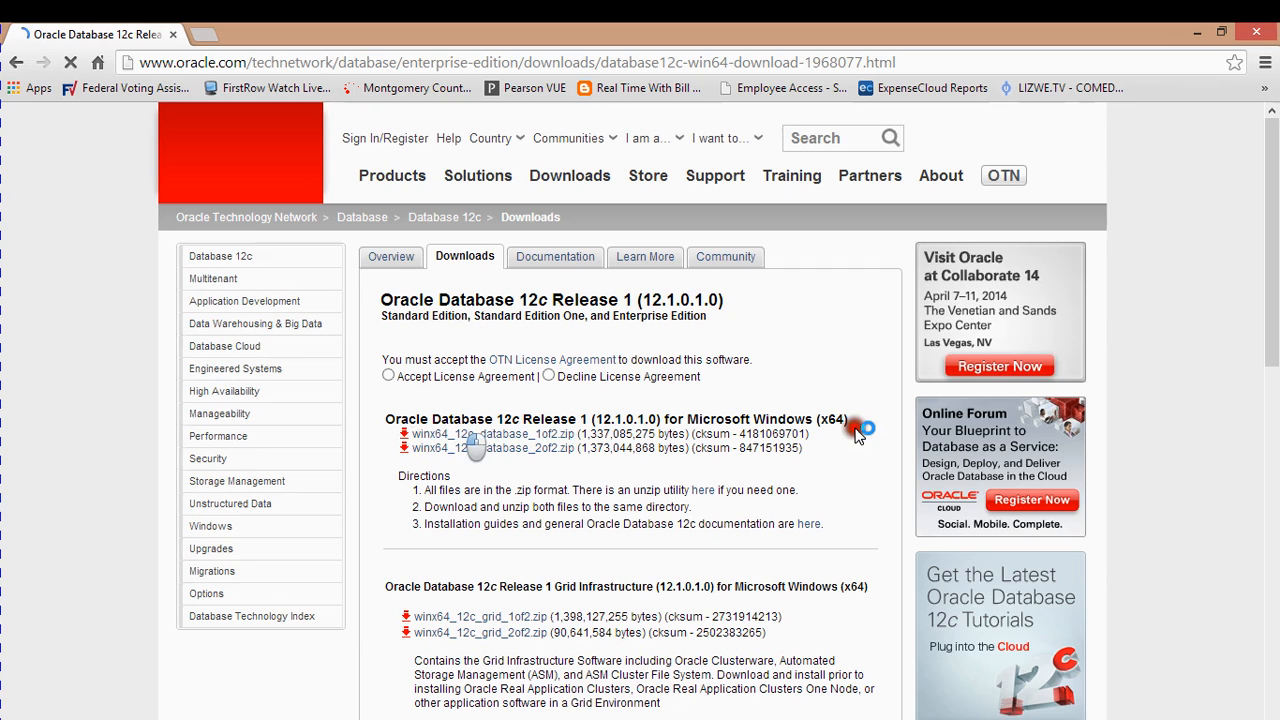
# Accept the OTN license agreement and download winx64_12c_database_1of2.zip
pyautogui.scroll(-3, 856, 432)
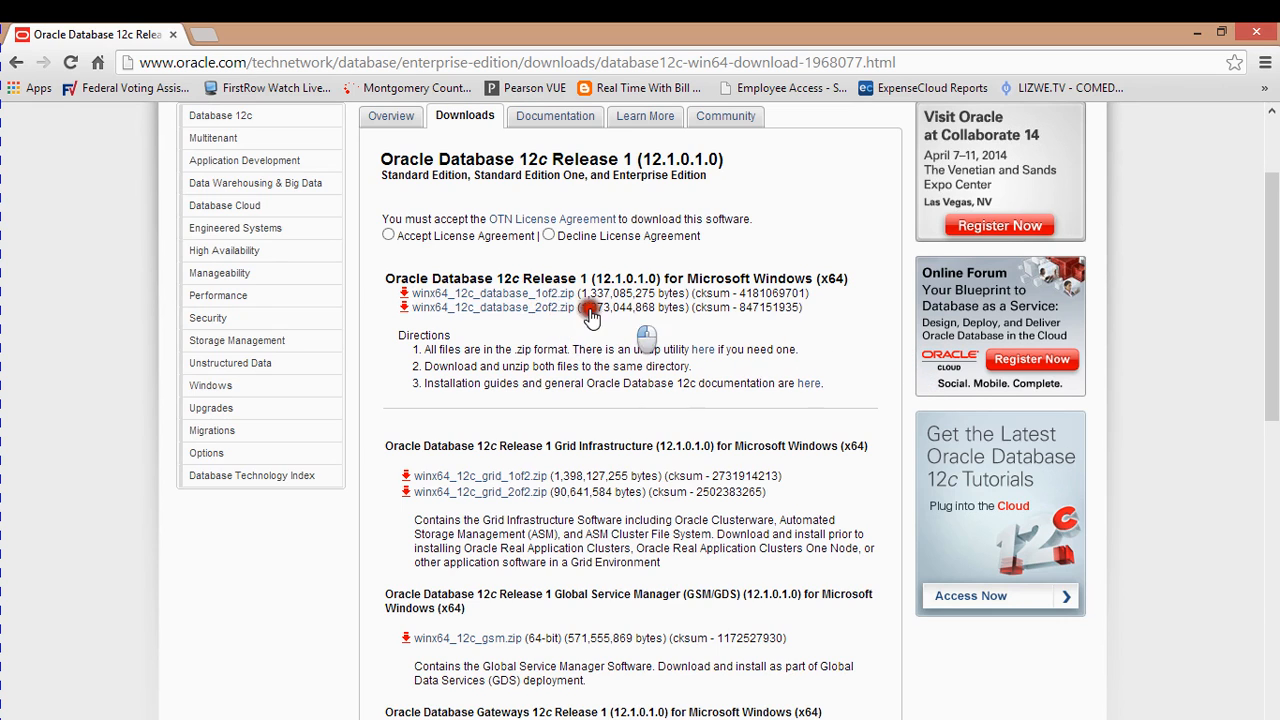
pyautogui.scroll(2, 560, 345)
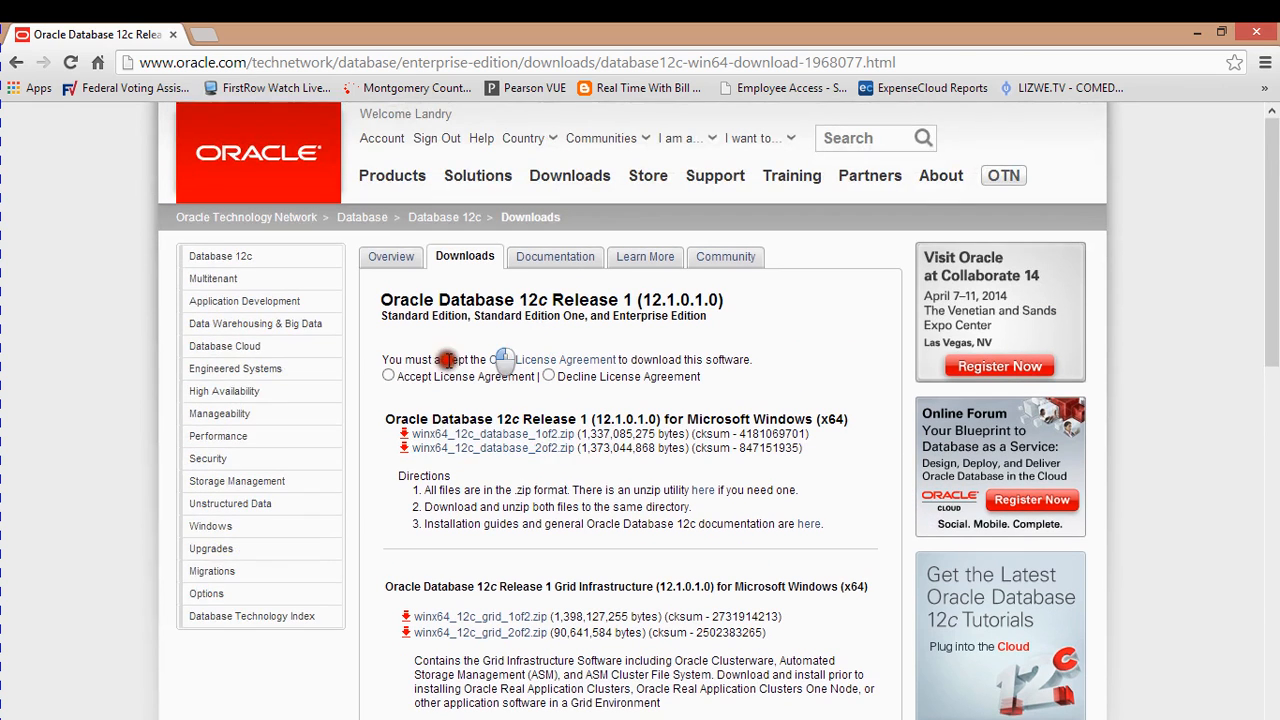
pyautogui.click(390, 380)
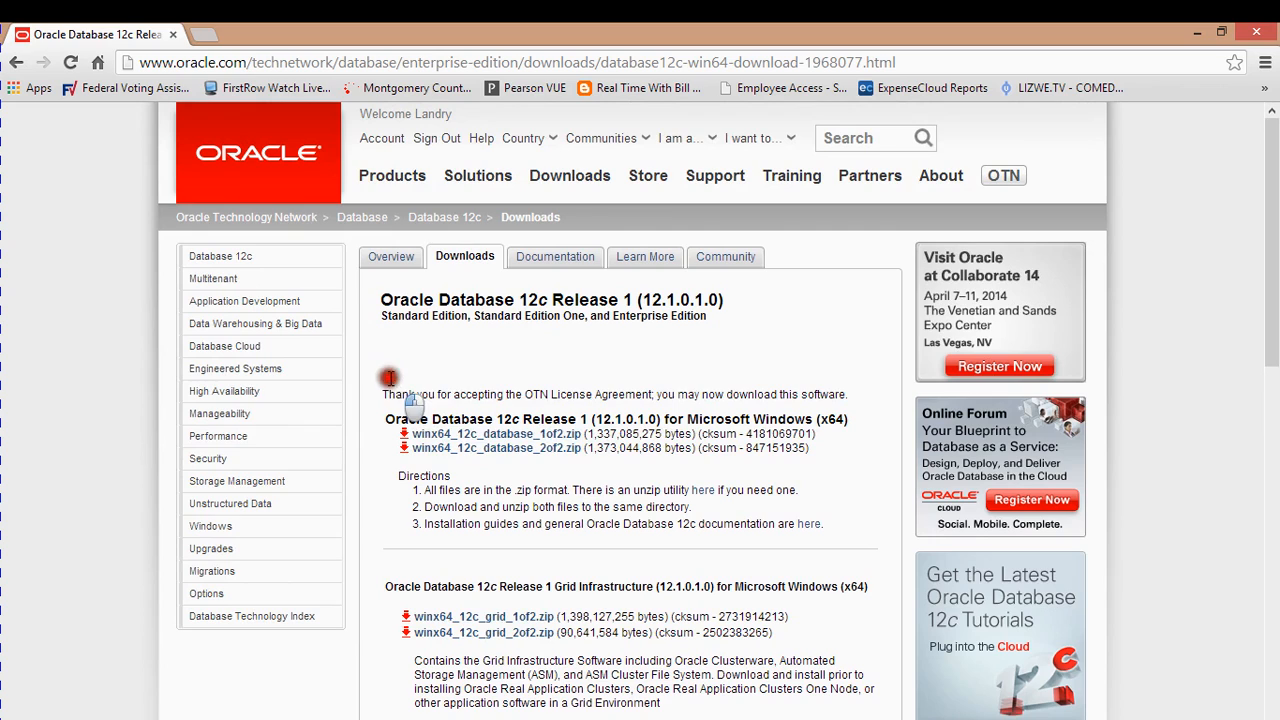
pyautogui.click(499, 434)
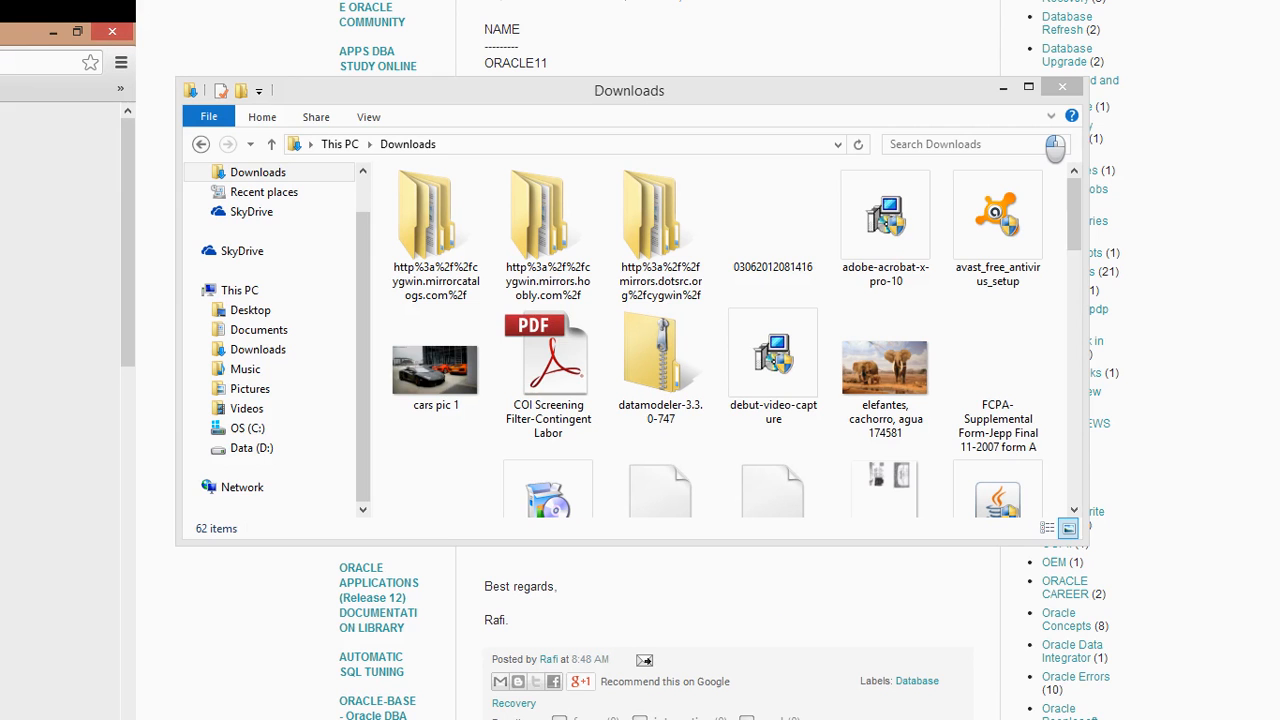
# In Downloads, choose Extract All on winx64_12c_database_1of2 to extract it into a same-named folder
pyautogui.moveTo(810, 98); pyautogui.dragTo(830, 75)
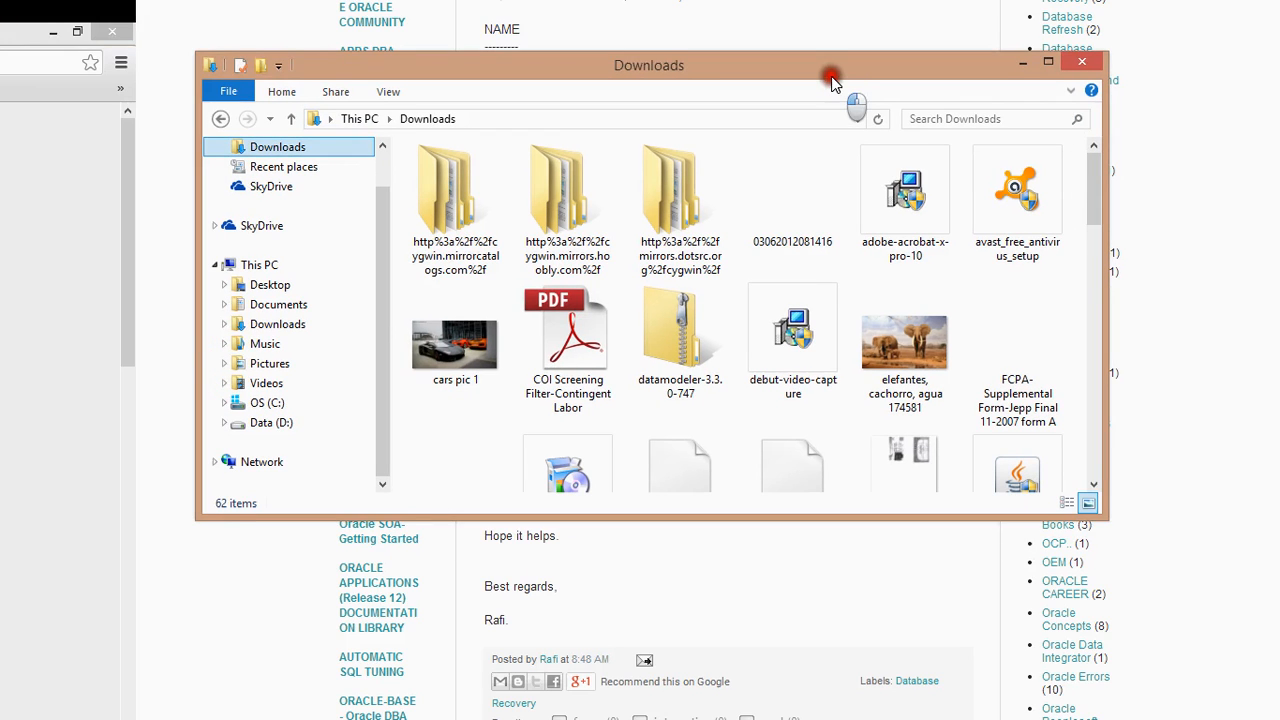
pyautogui.click(1096, 194)
pyautogui.moveTo(1096, 194); pyautogui.dragTo(1099, 396)
pyautogui.click(777, 305)
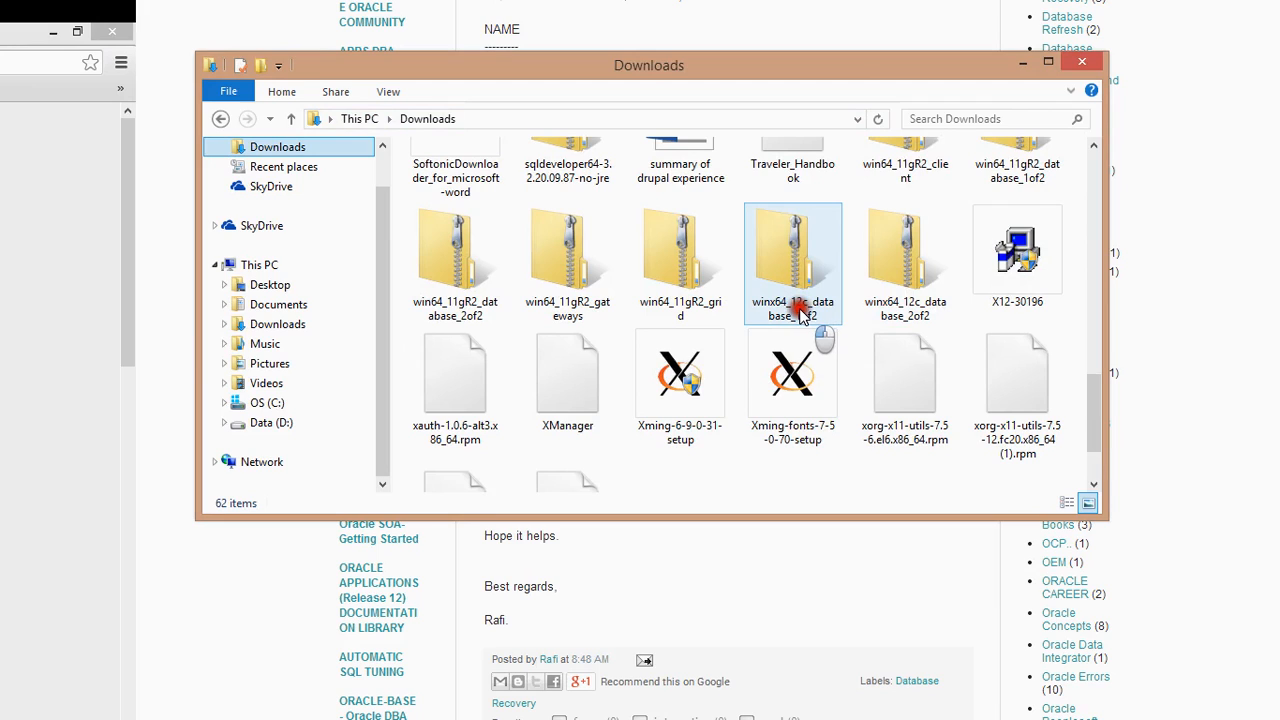
pyautogui.moveTo(806, 320)
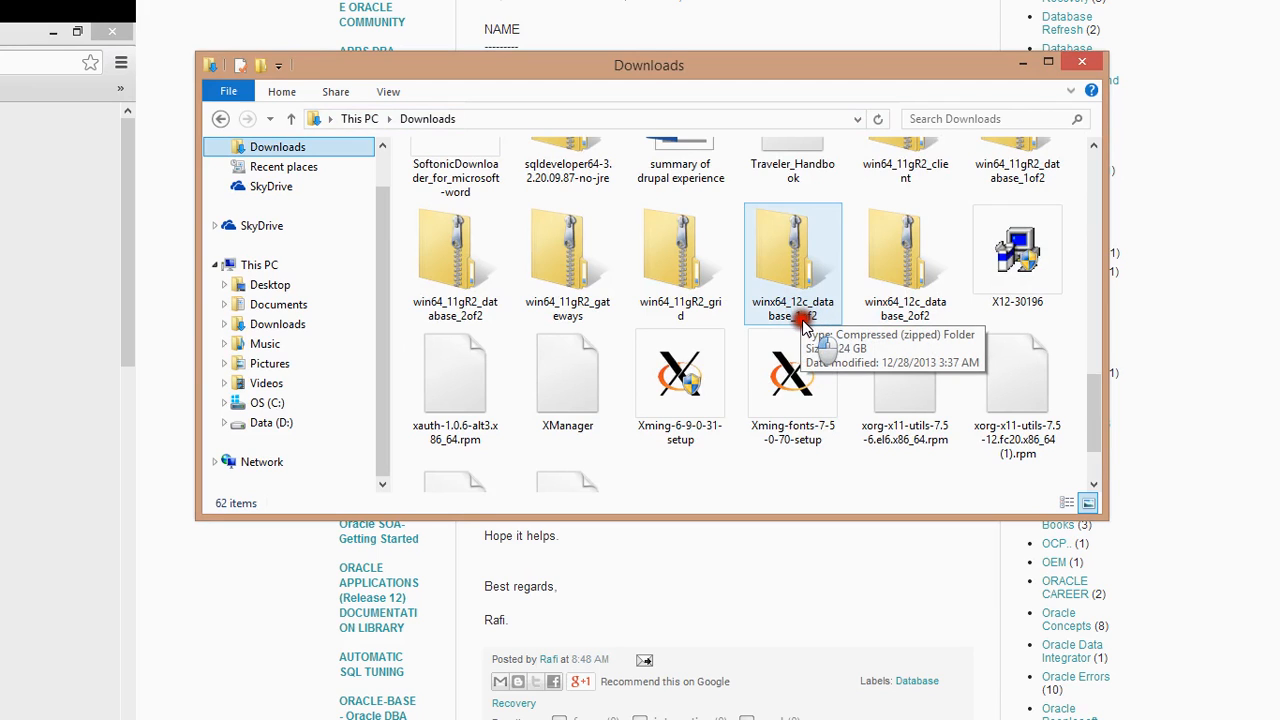
pyautogui.click(903, 305)
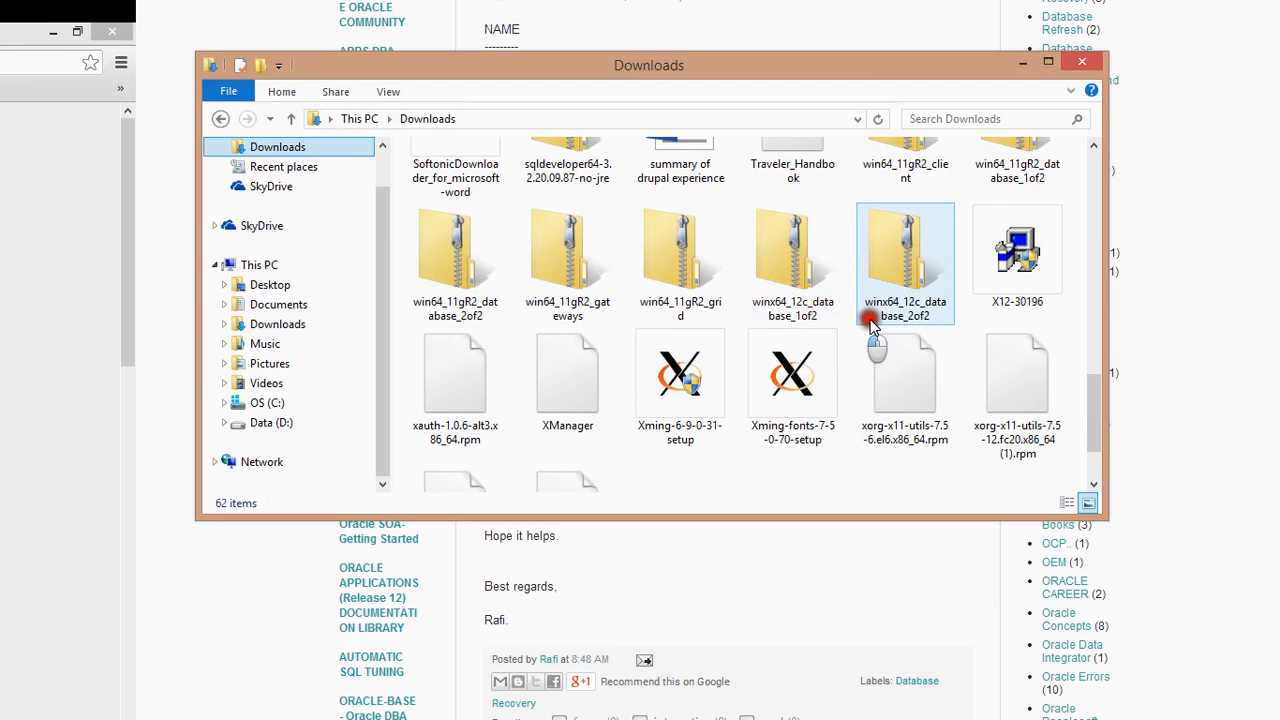
pyautogui.click(790, 273)
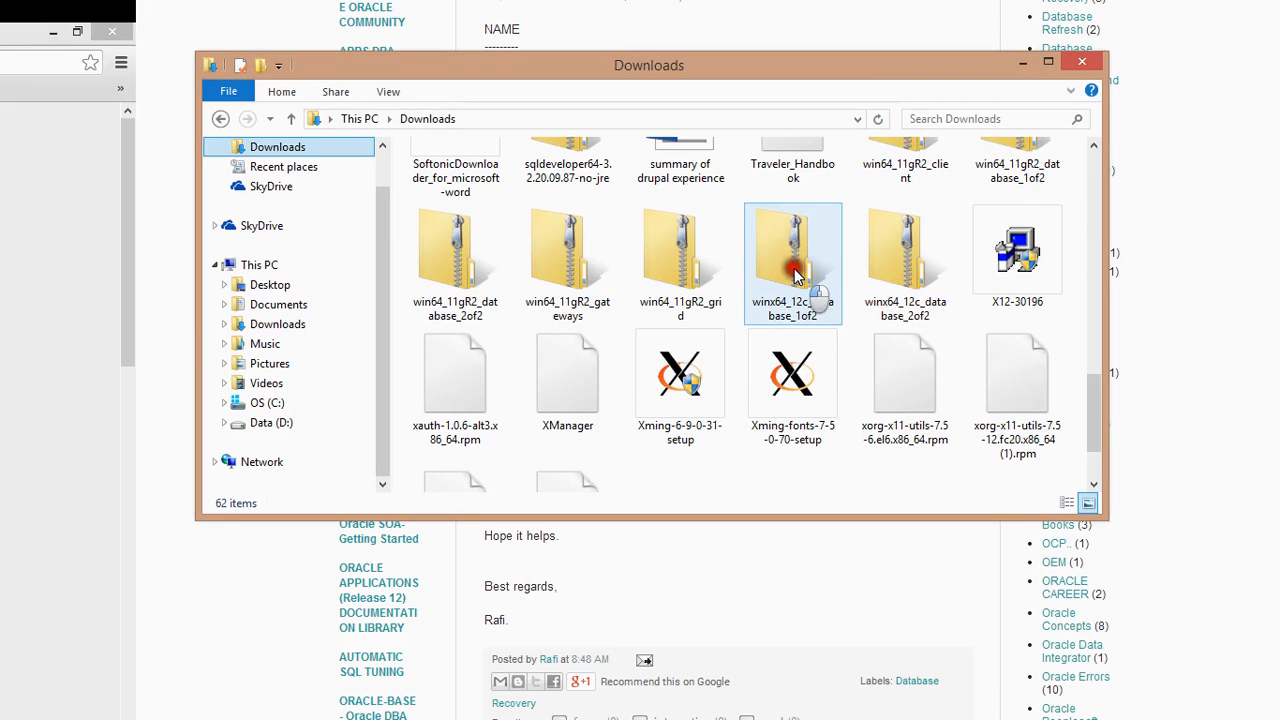
pyautogui.click(788, 273)
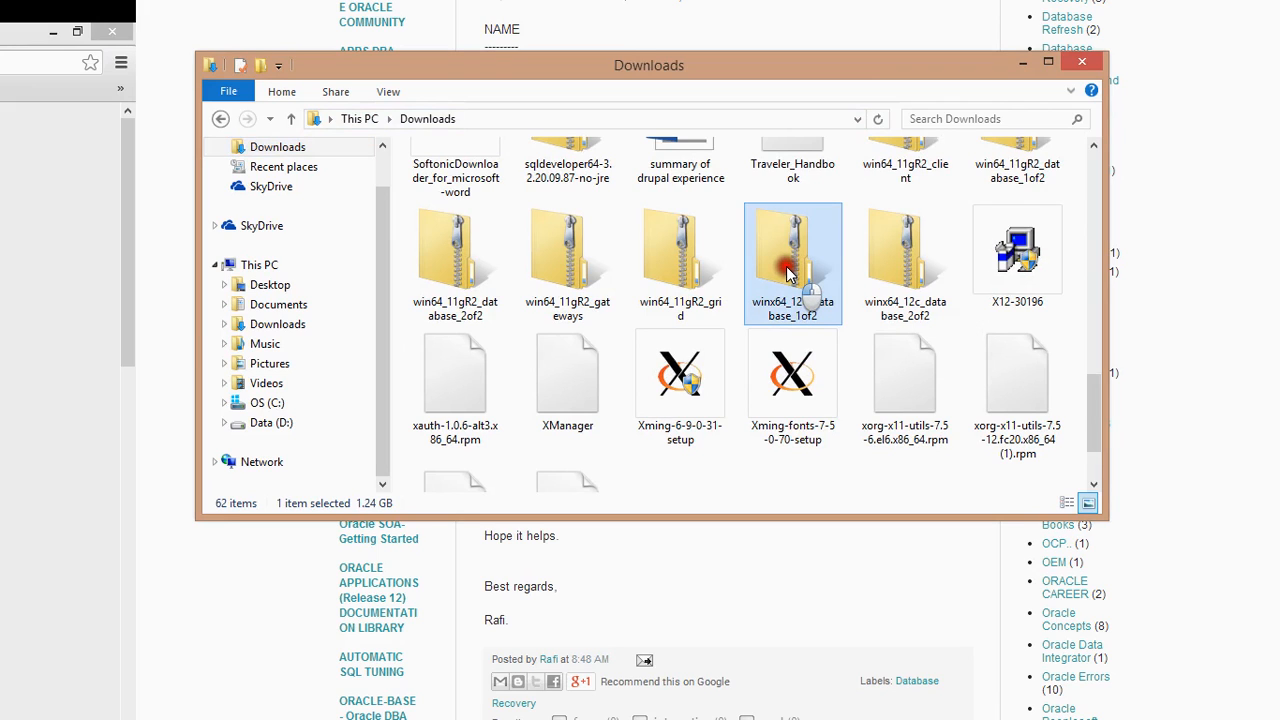
pyautogui.rightClick(788, 274)
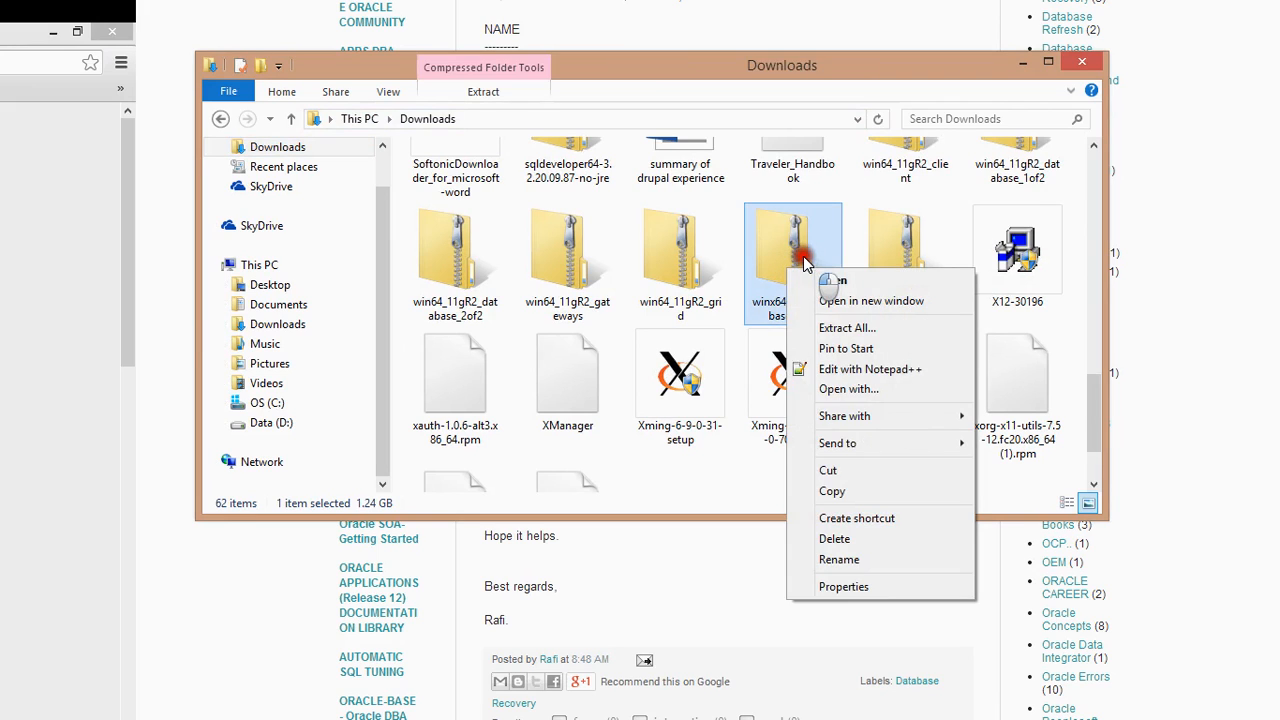
pyautogui.click(832, 328)
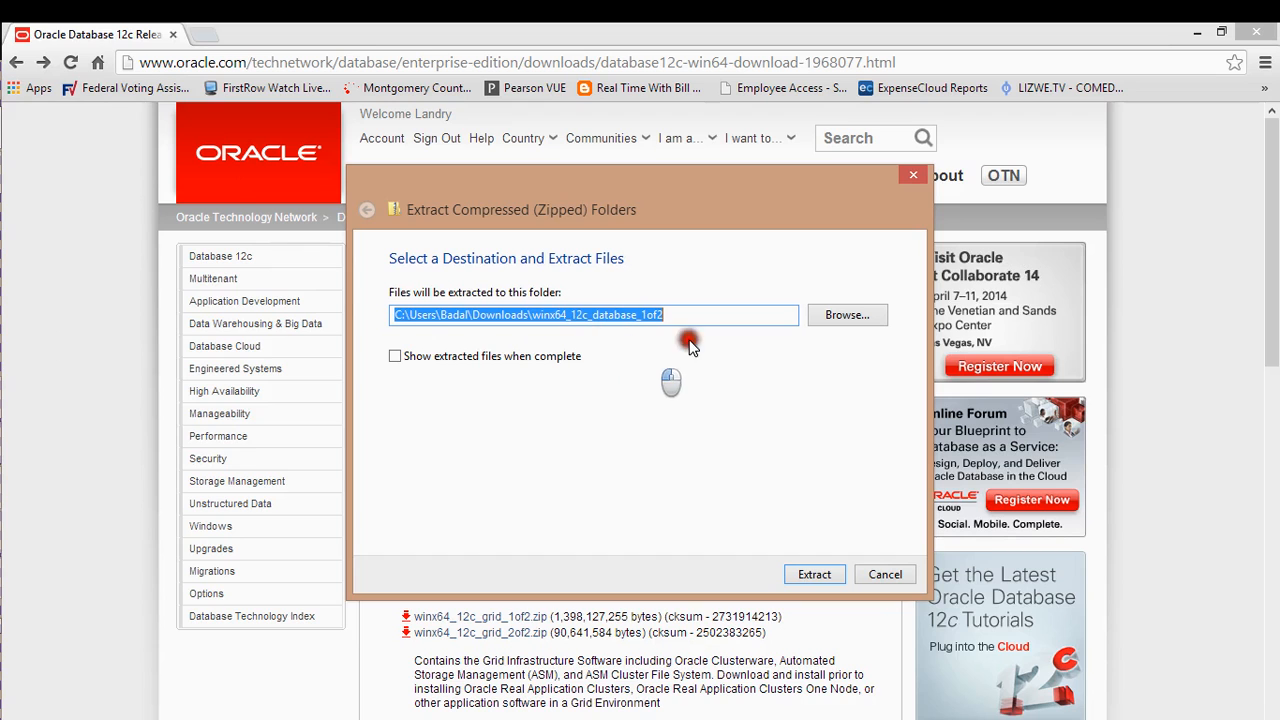
# Resize the Downloads window and place it below the extraction wizard
pyautogui.moveTo(4, 305)
pyautogui.click(25, 128)
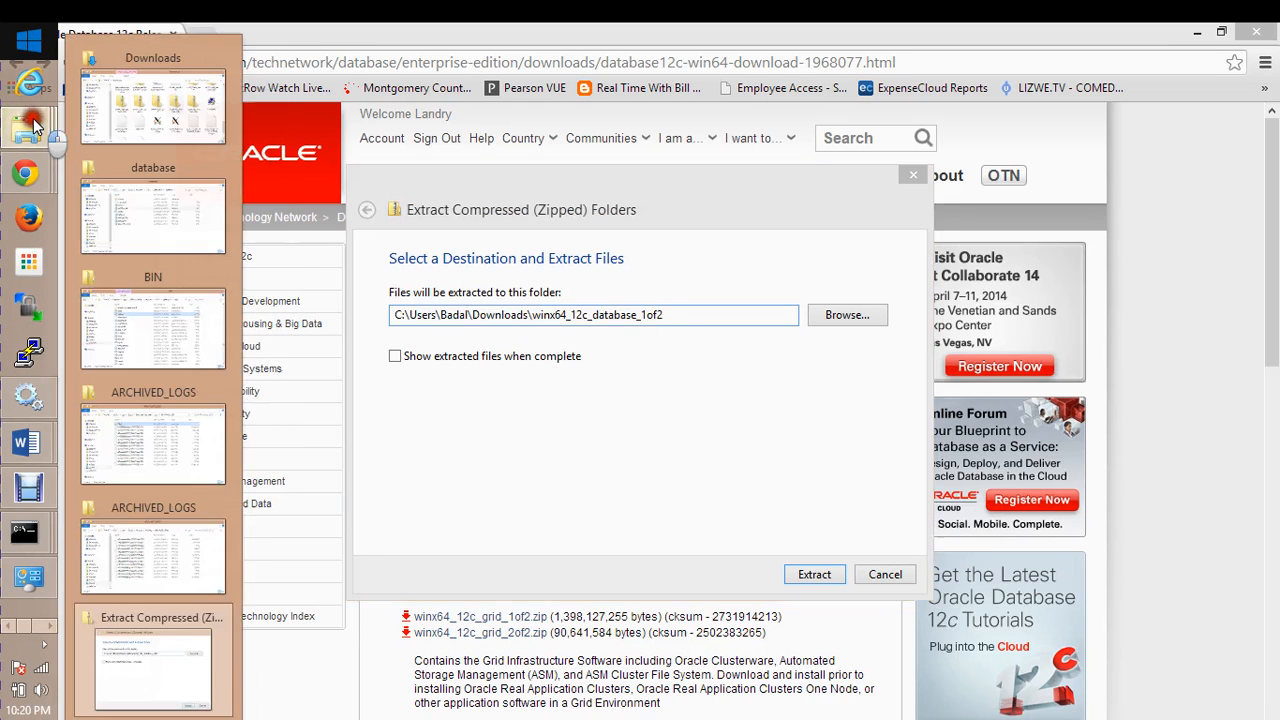
pyautogui.click(150, 95)
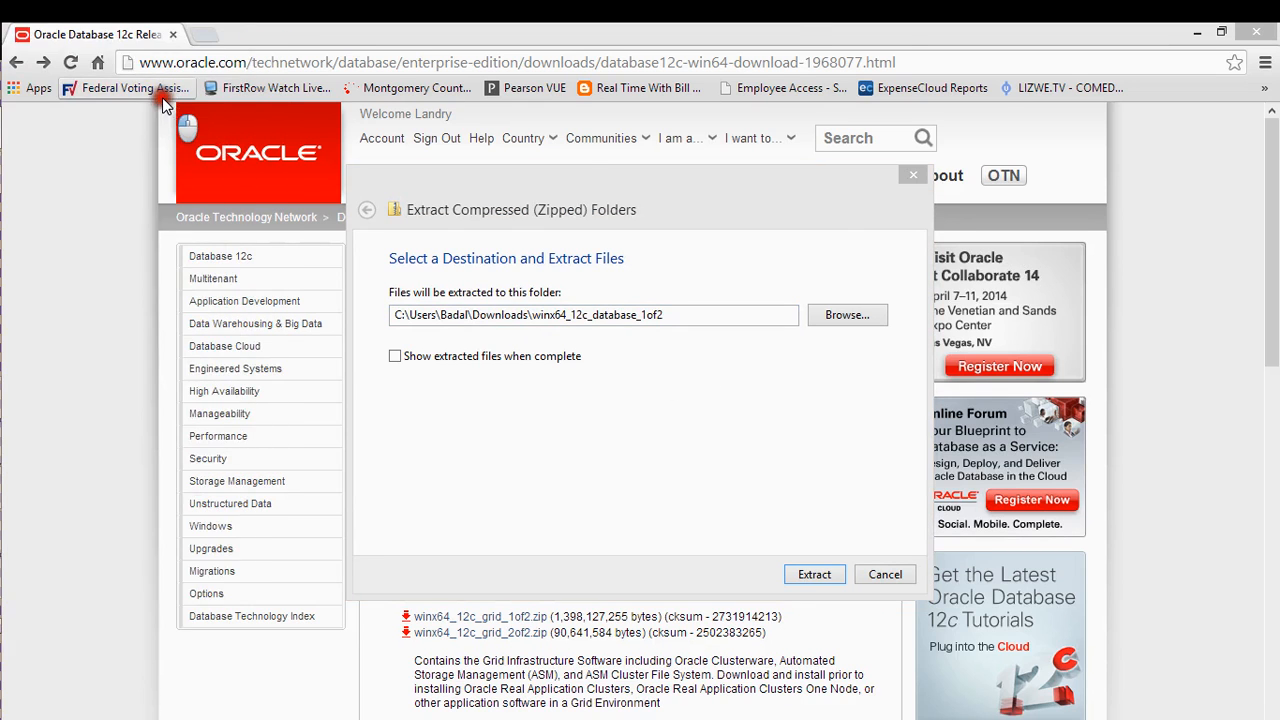
pyautogui.moveTo(1225, 73); pyautogui.dragTo(559, 340)
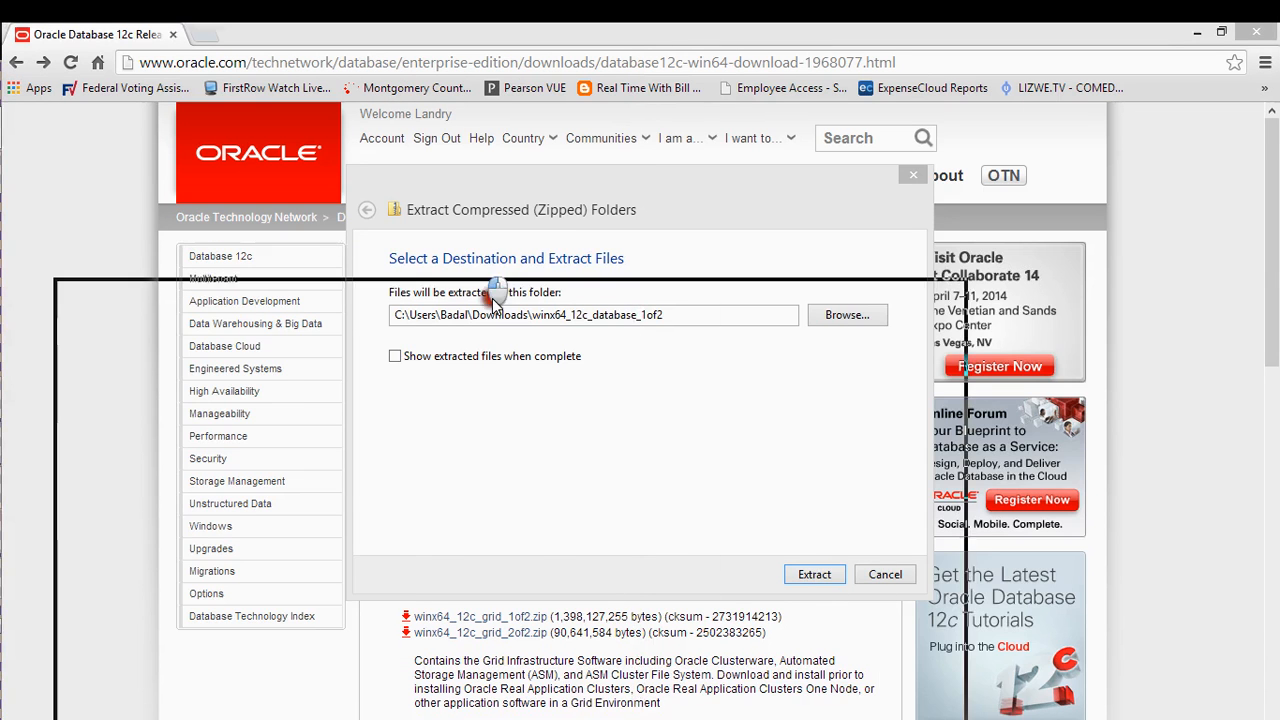
pyautogui.moveTo(120, 334)
pyautogui.mouseDown()
pyautogui.moveTo(213, 430)
pyautogui.moveTo(285, 477)
pyautogui.mouseUp()
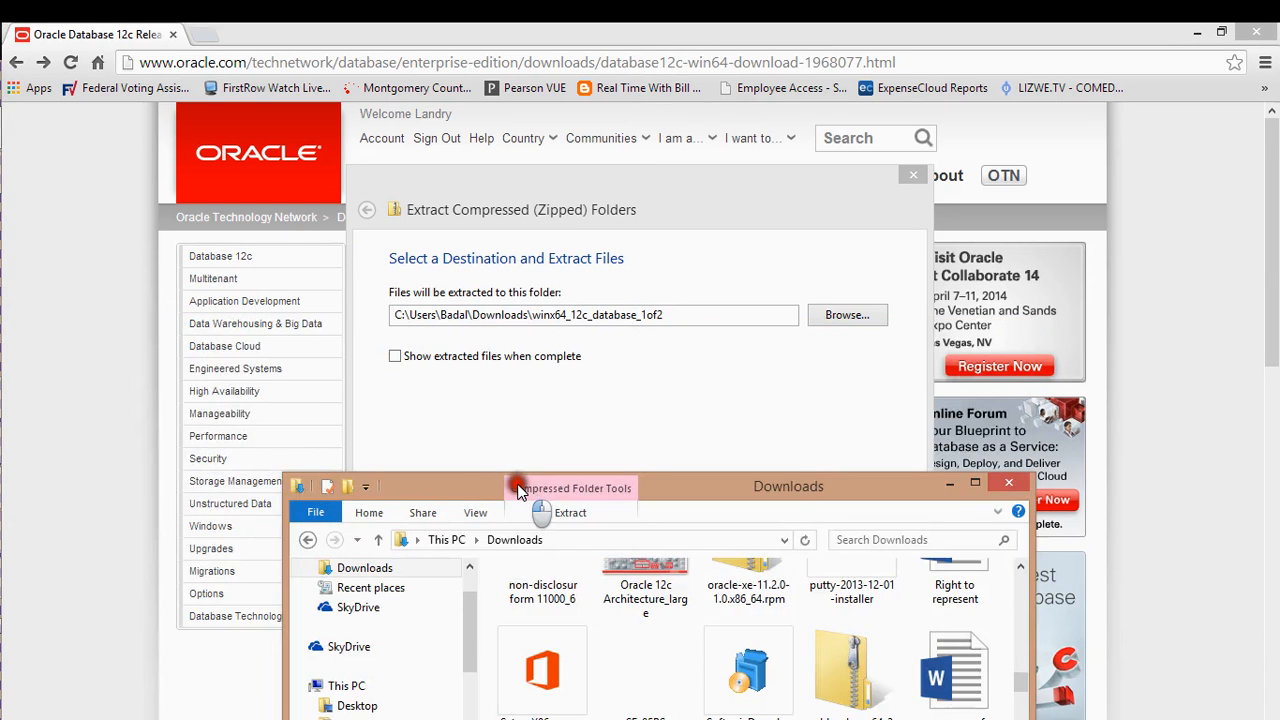
pyautogui.click(690, 492)
pyautogui.moveTo(690, 496); pyautogui.dragTo(523, 417)
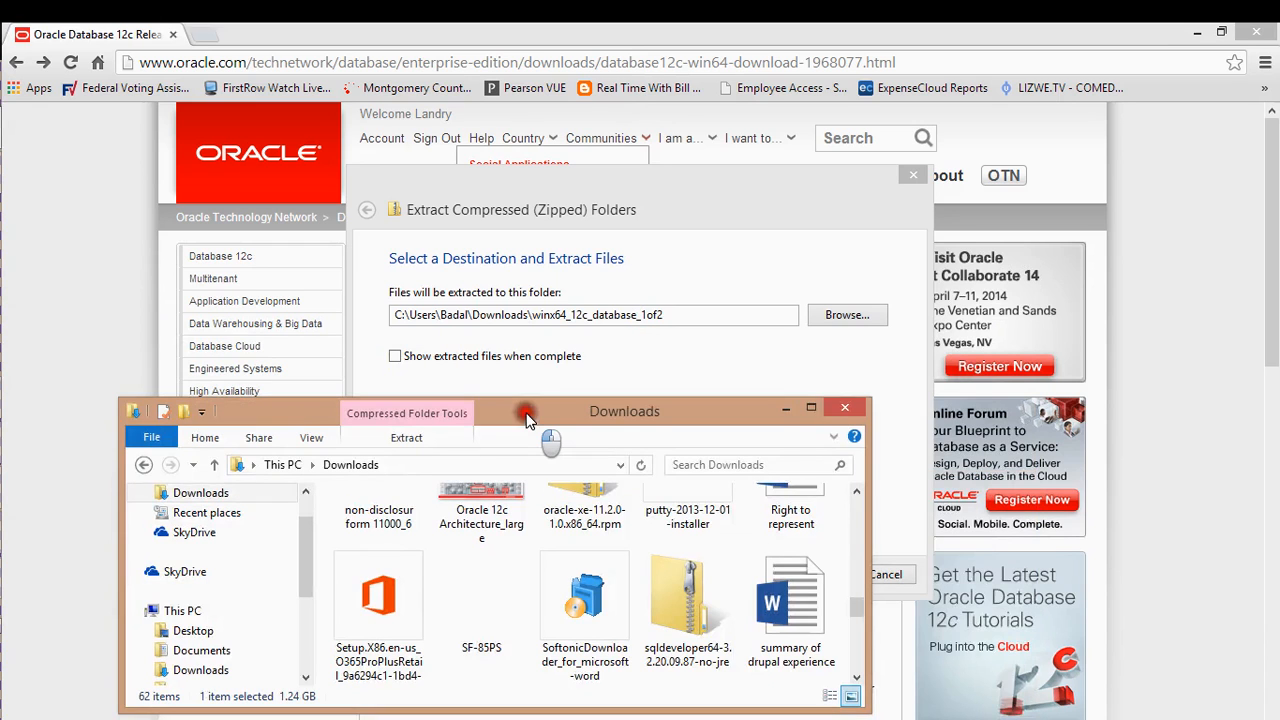
pyautogui.moveTo(605, 222); pyautogui.dragTo(535, 309)
pyautogui.moveTo(443, 607); pyautogui.dragTo(445, 650)
pyautogui.moveTo(262, 477); pyautogui.dragTo(251, 508)
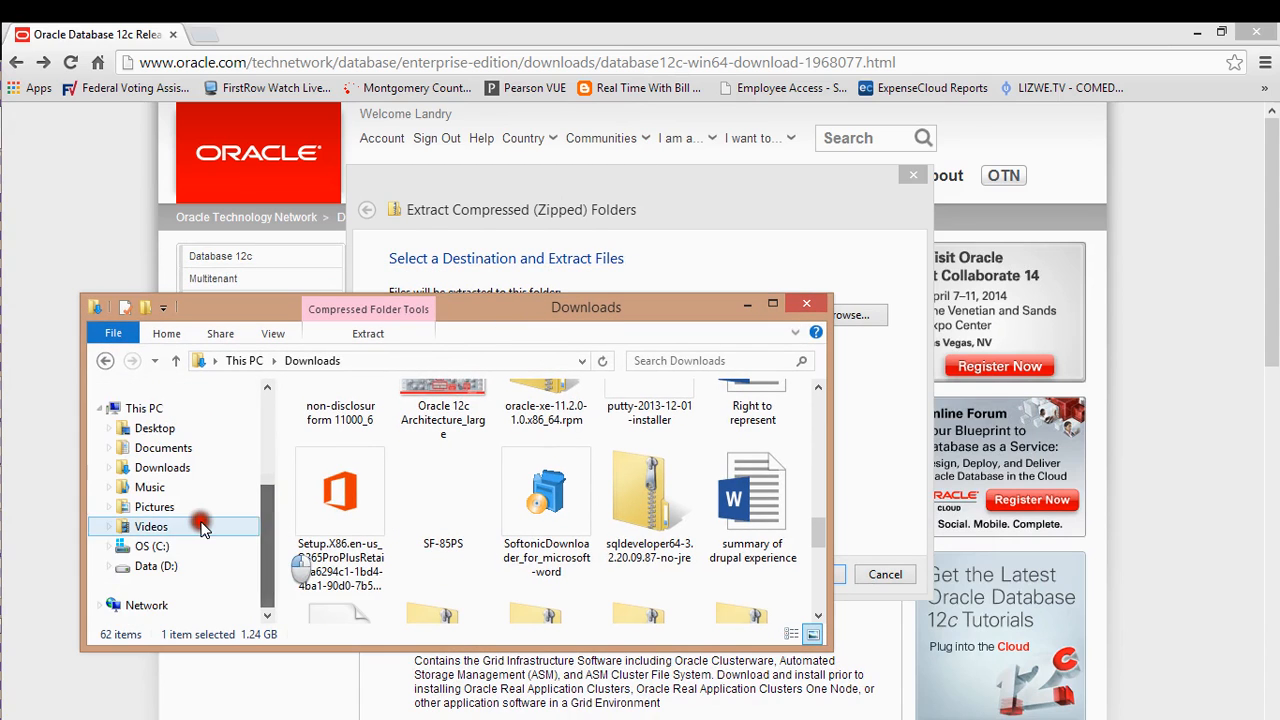
# Browse into D:\app on the Data drive and look inside the ORACLE_USER1 folder
pyautogui.click(178, 566)
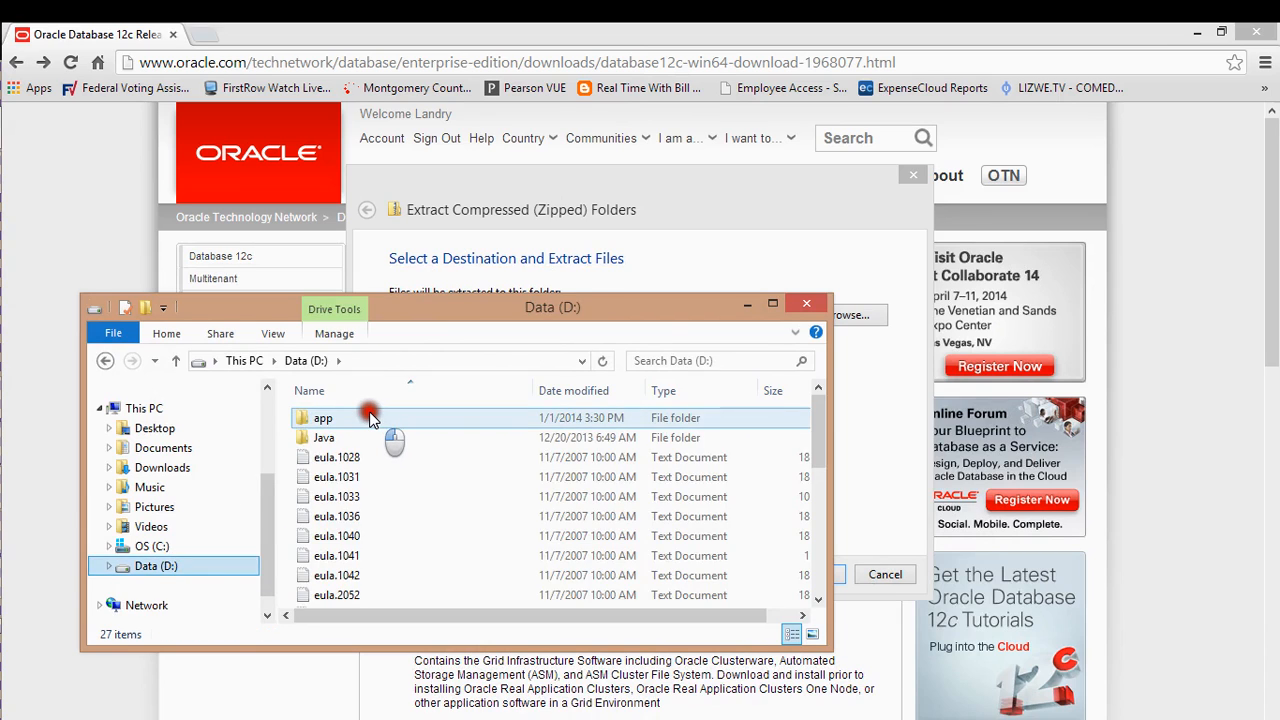
pyautogui.doubleClick(366, 417)
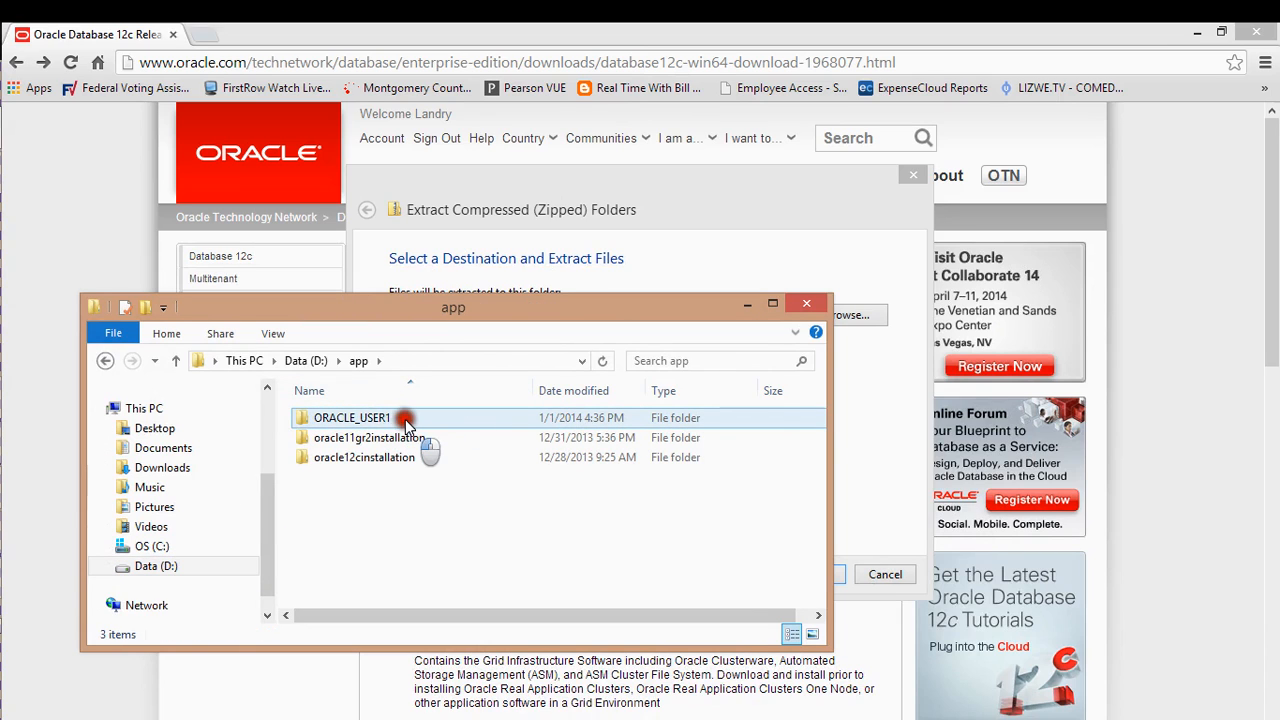
pyautogui.click(395, 440)
pyautogui.click(398, 419)
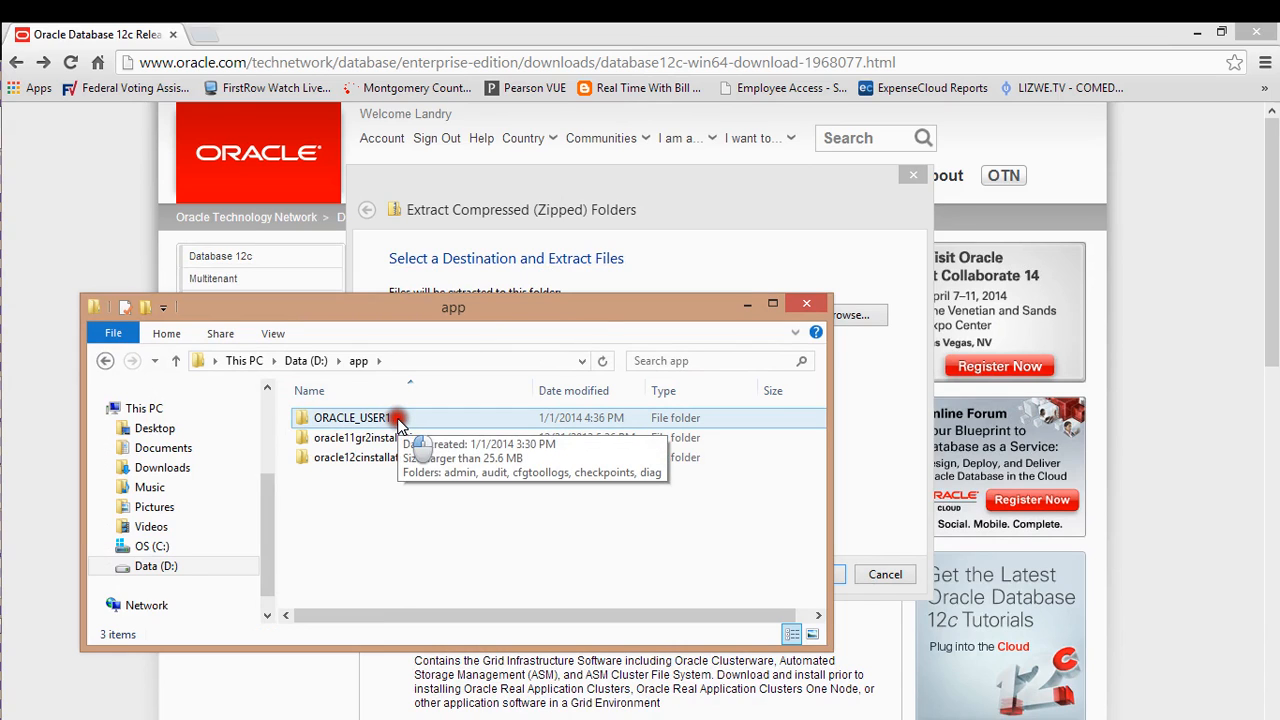
pyautogui.click(397, 418)
pyautogui.doubleClick(397, 418)
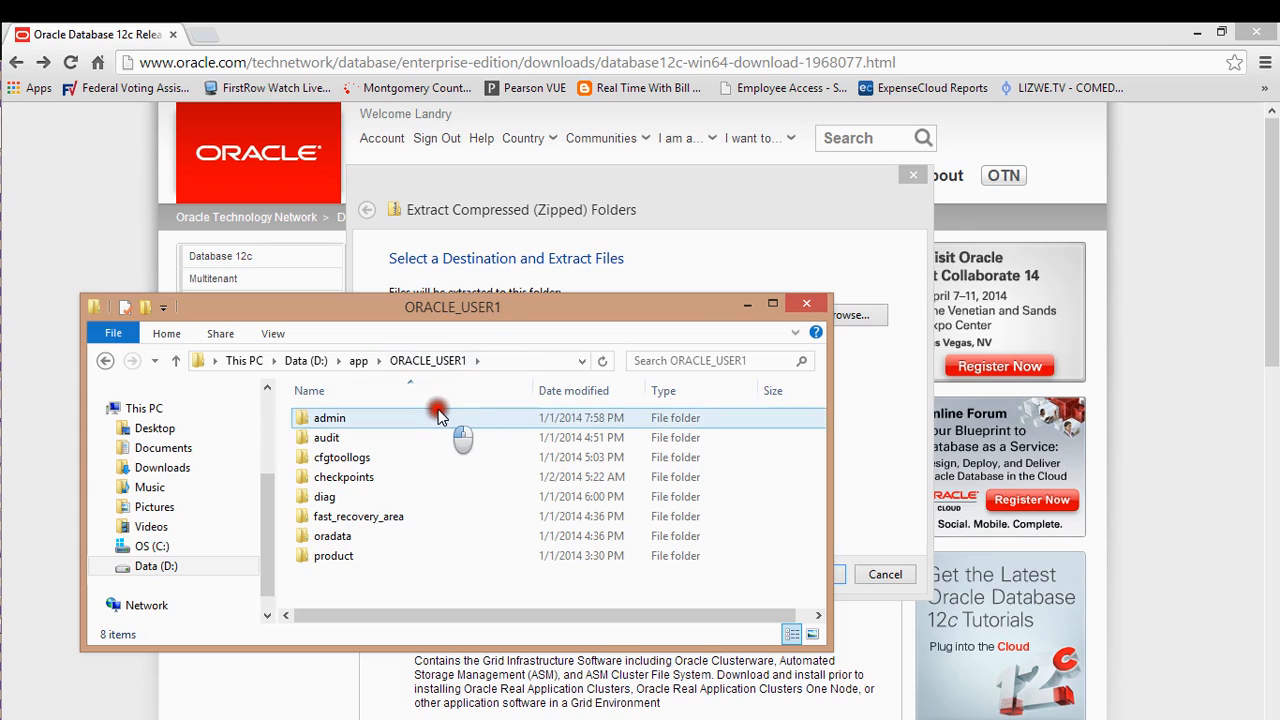
pyautogui.hotkey('alt', 'Left')
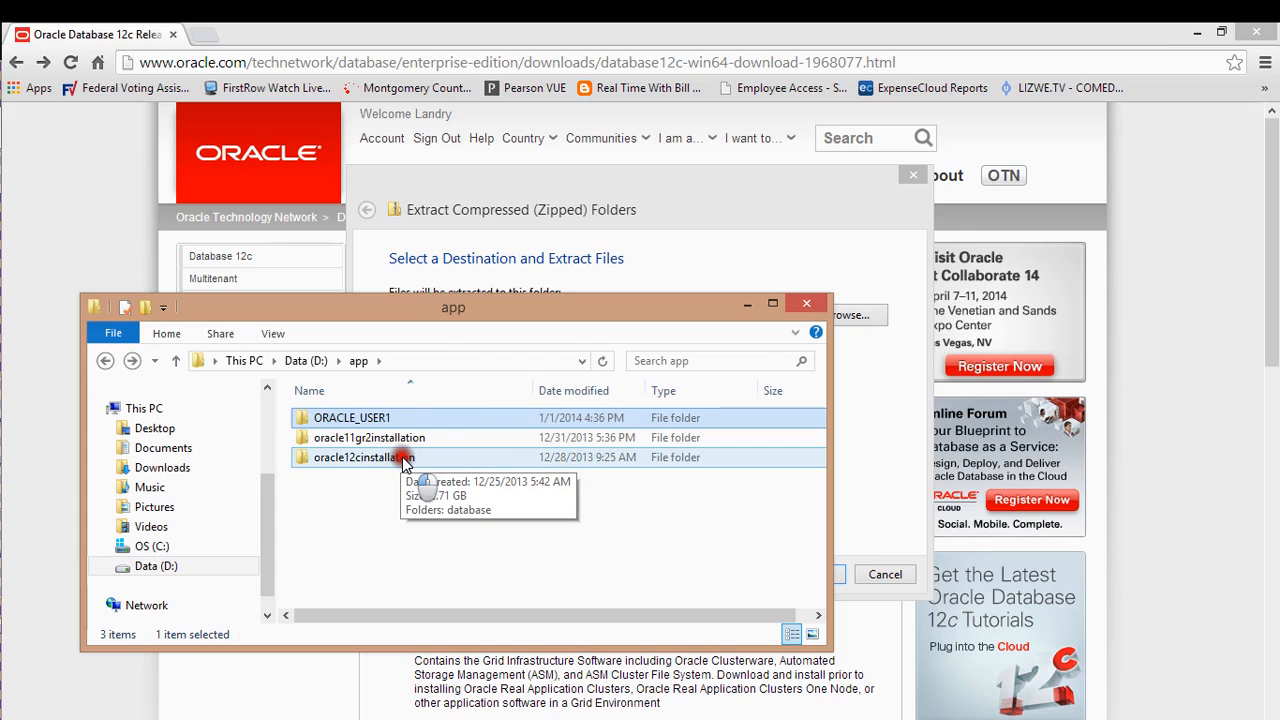
# Open the oracle12cinstallation folder in D:\app and select its database folder
pyautogui.doubleClick(405, 459)
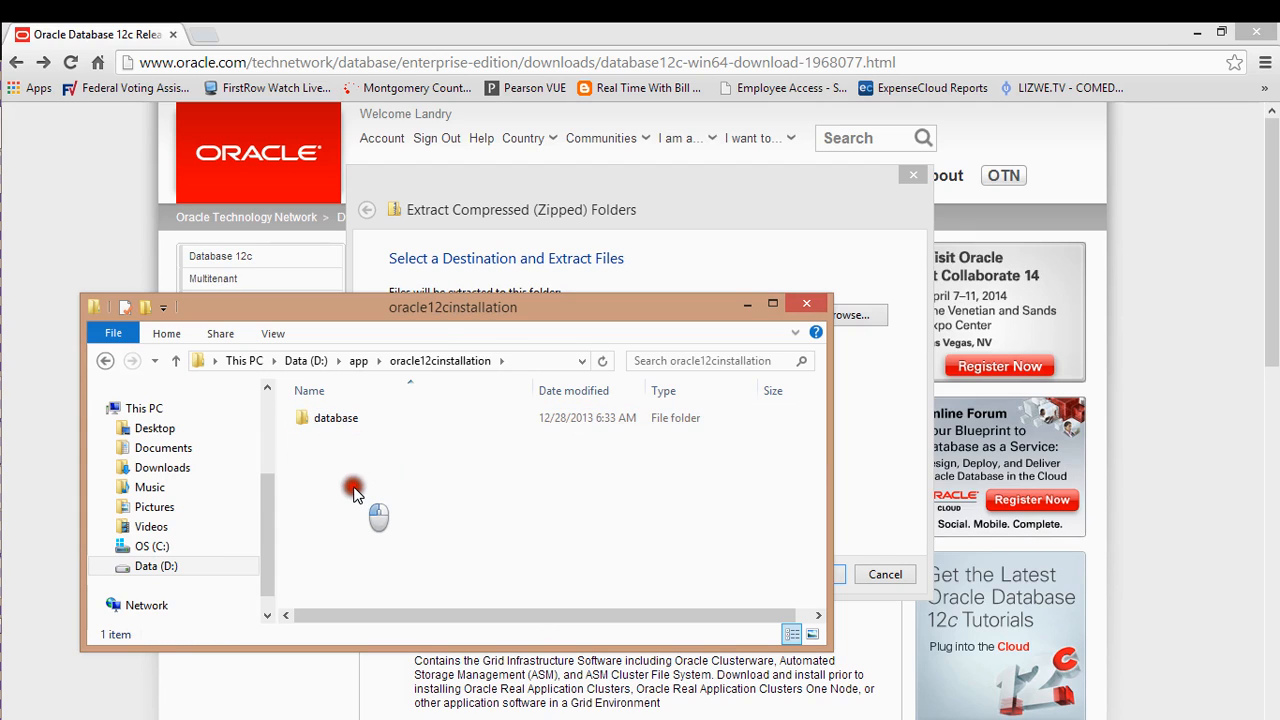
pyautogui.press('BackSpace')
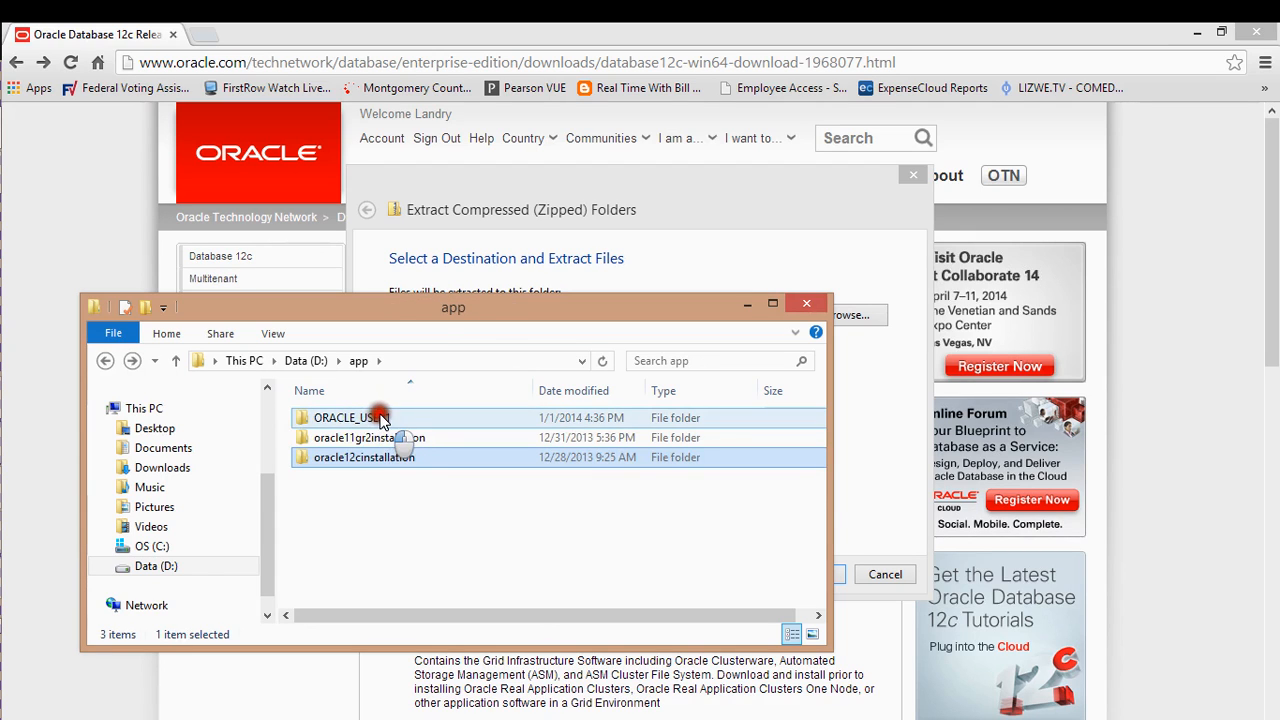
pyautogui.doubleClick(380, 420)
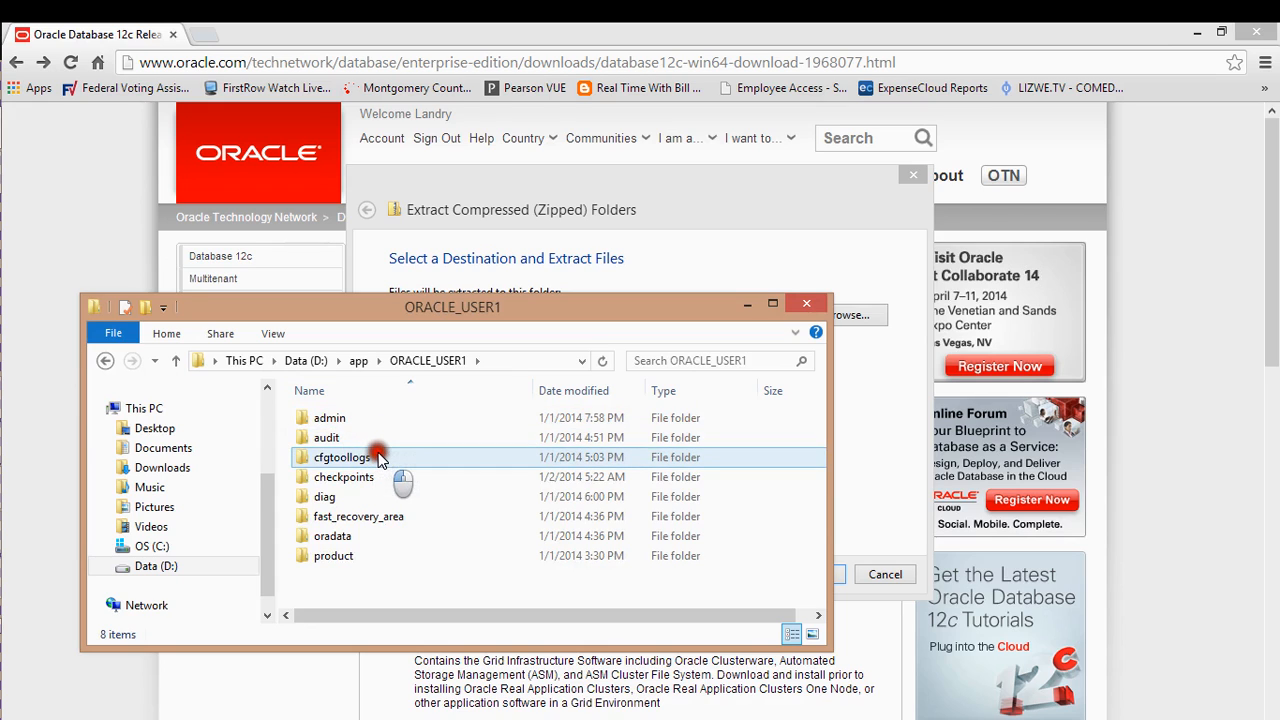
pyautogui.press('BackSpace')
pyautogui.click(374, 463)
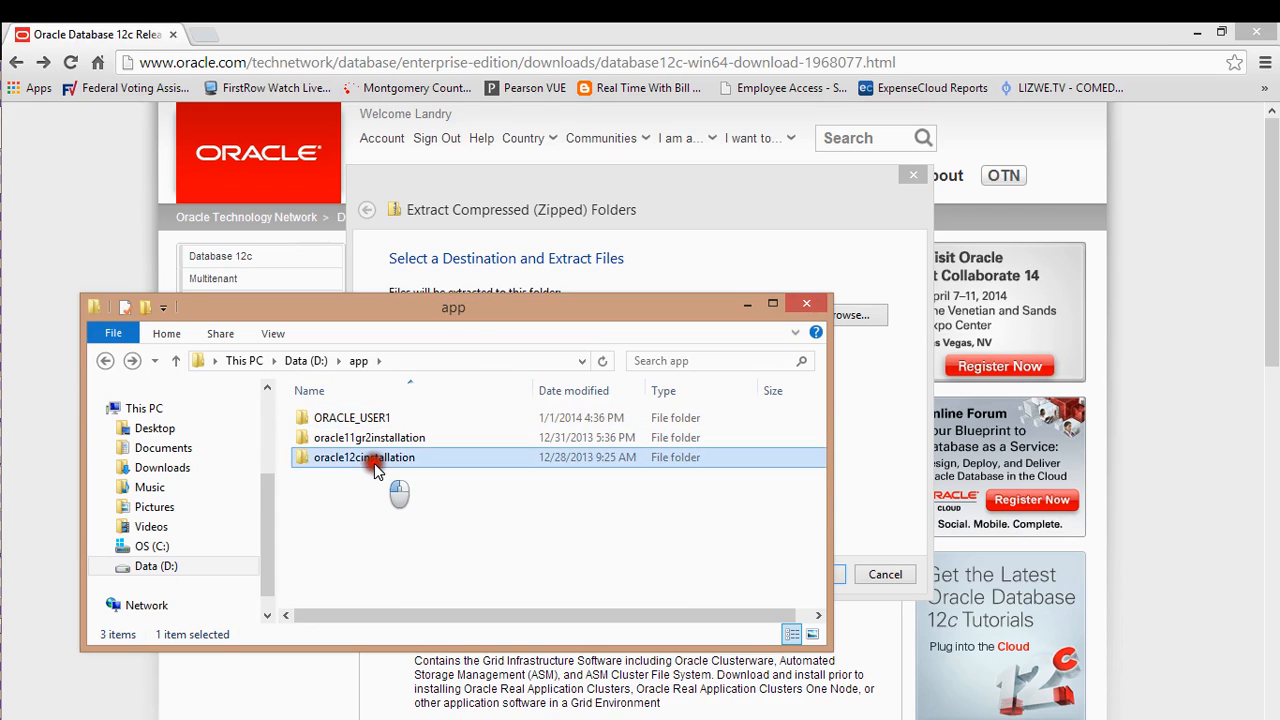
pyautogui.doubleClick(374, 463)
pyautogui.click(368, 420)
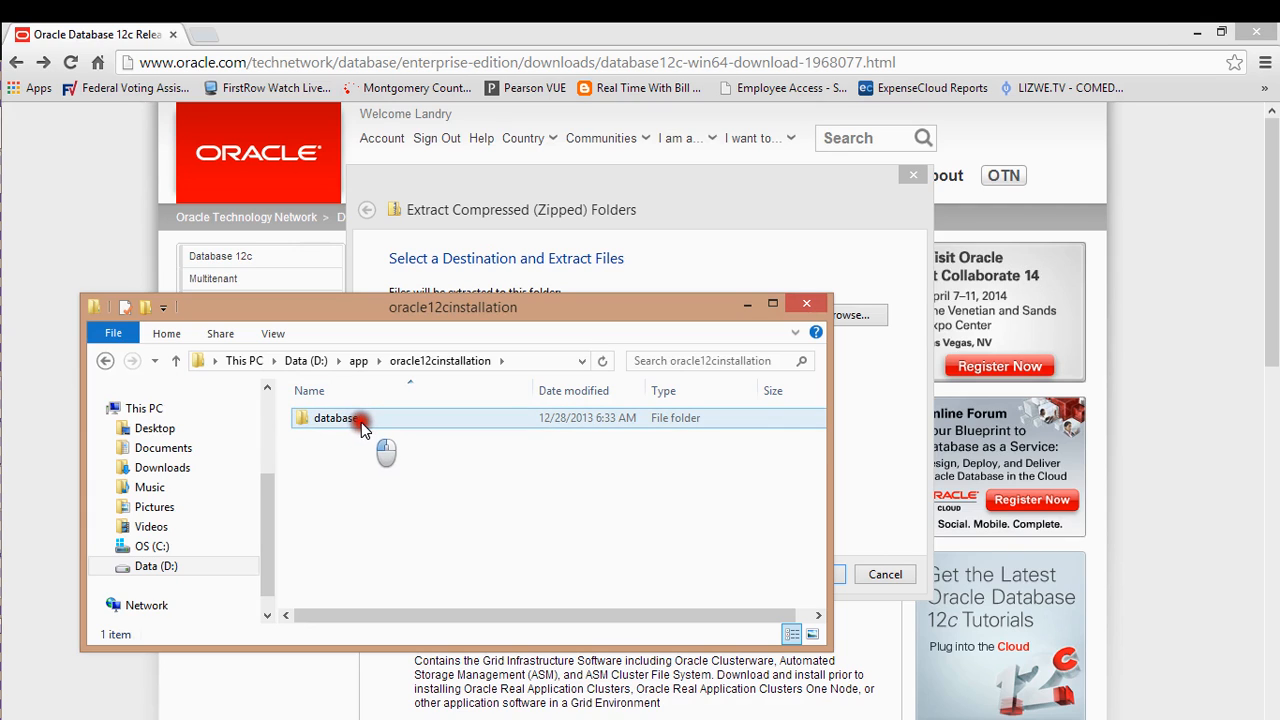
pyautogui.moveTo(4, 484)
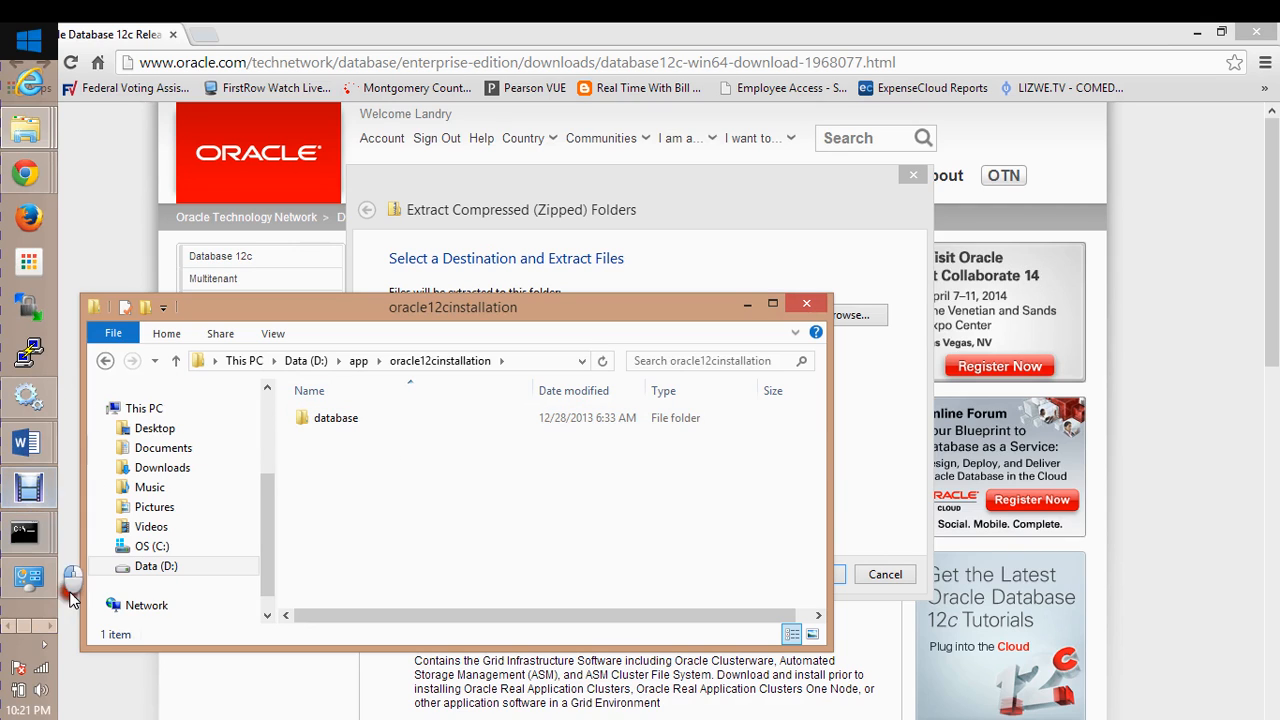
# Minimize Debut Video Capture and open the database folder to reveal setup, install, response and stage
pyautogui.click(28, 535)
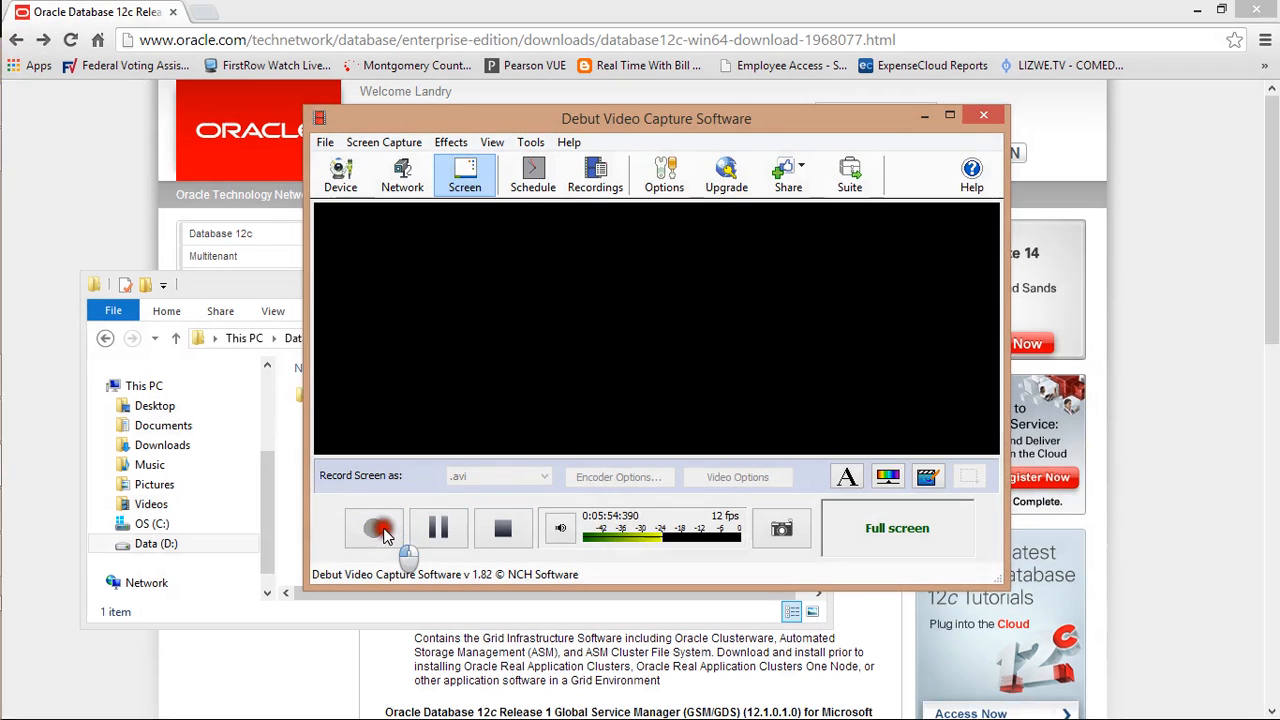
pyautogui.click(924, 116)
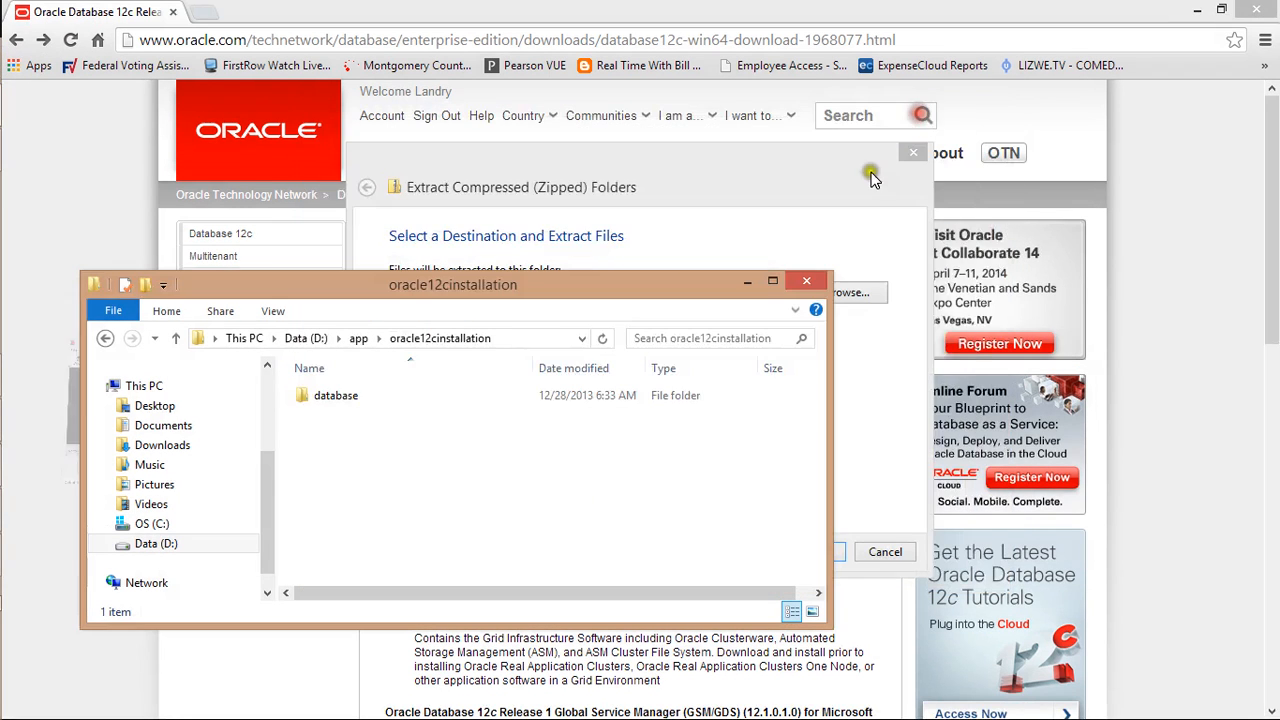
pyautogui.click(408, 403)
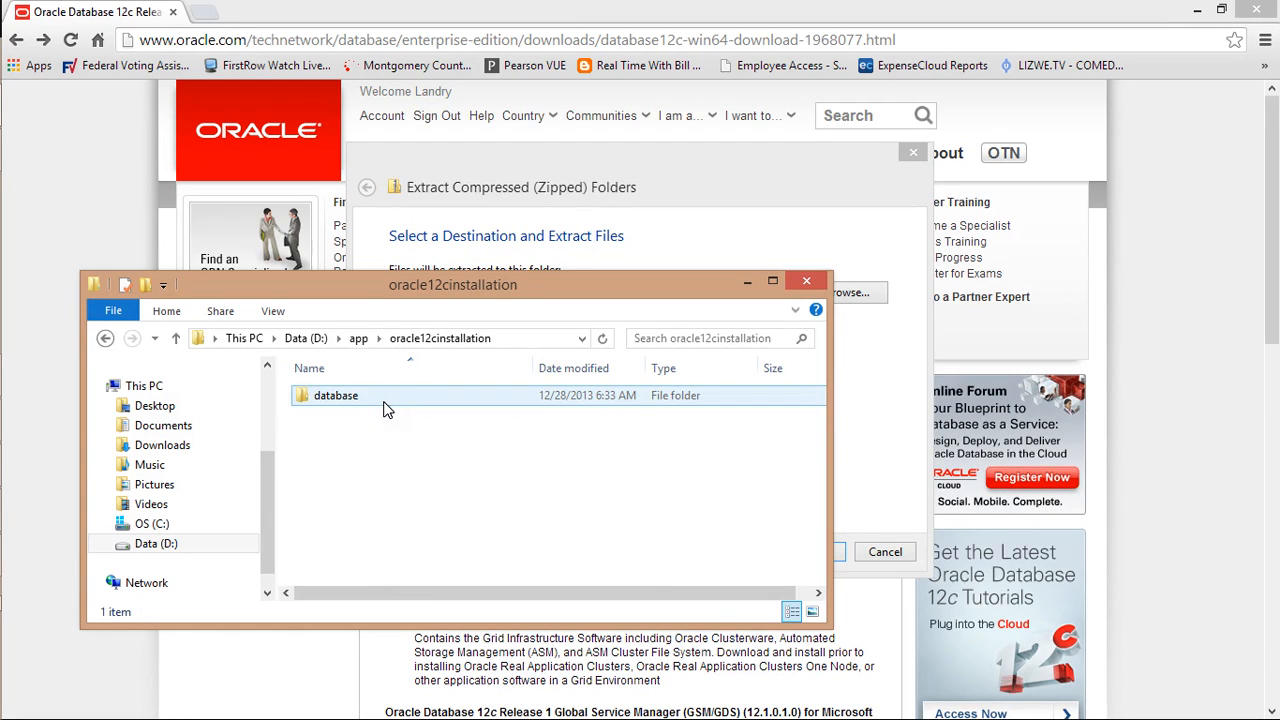
pyautogui.click(387, 409)
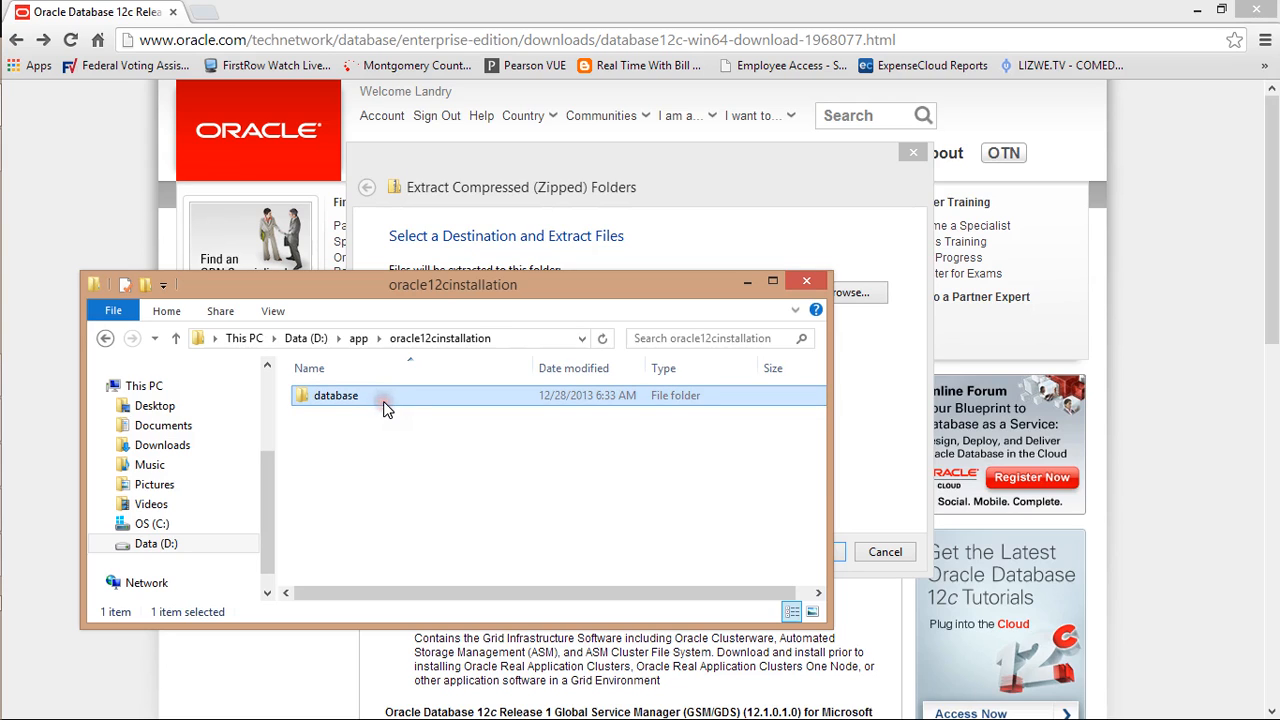
pyautogui.doubleClick(387, 409)
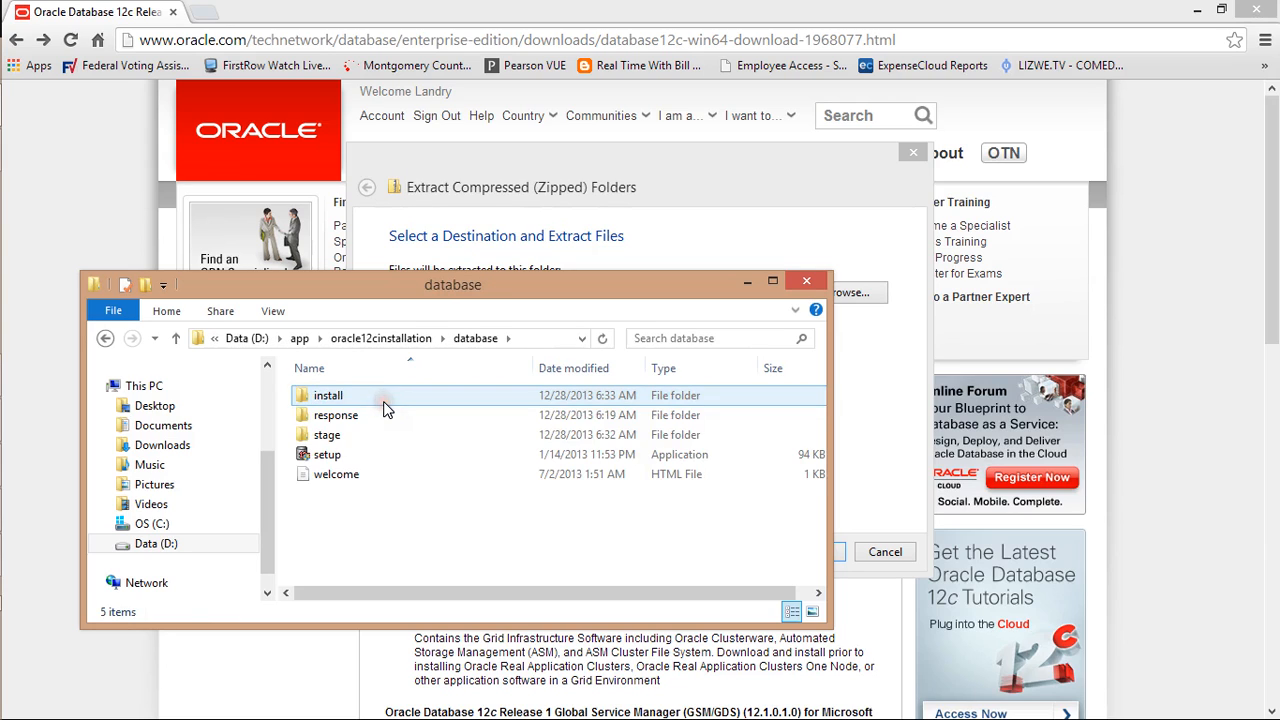
# Run the setup application from the database folder and move the installer console lower on screen
pyautogui.doubleClick(378, 455)
pyautogui.rightClick(378, 456)
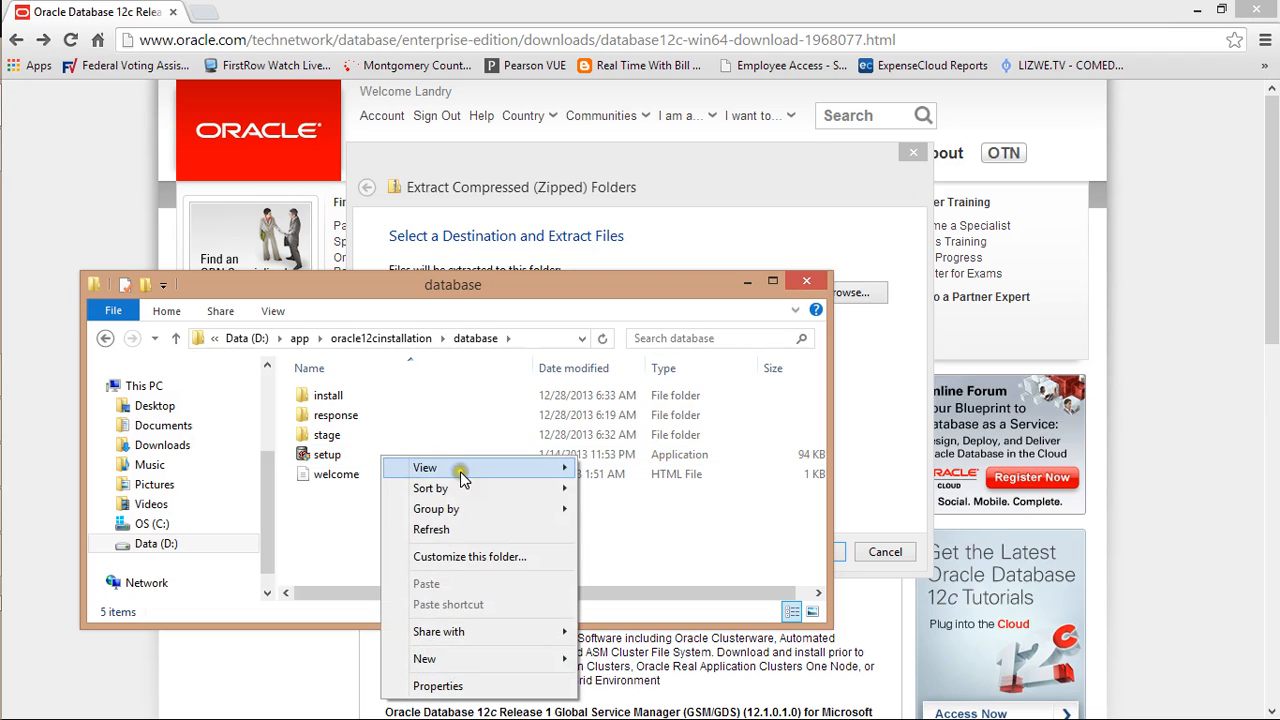
pyautogui.click(354, 456)
pyautogui.doubleClick(354, 456)
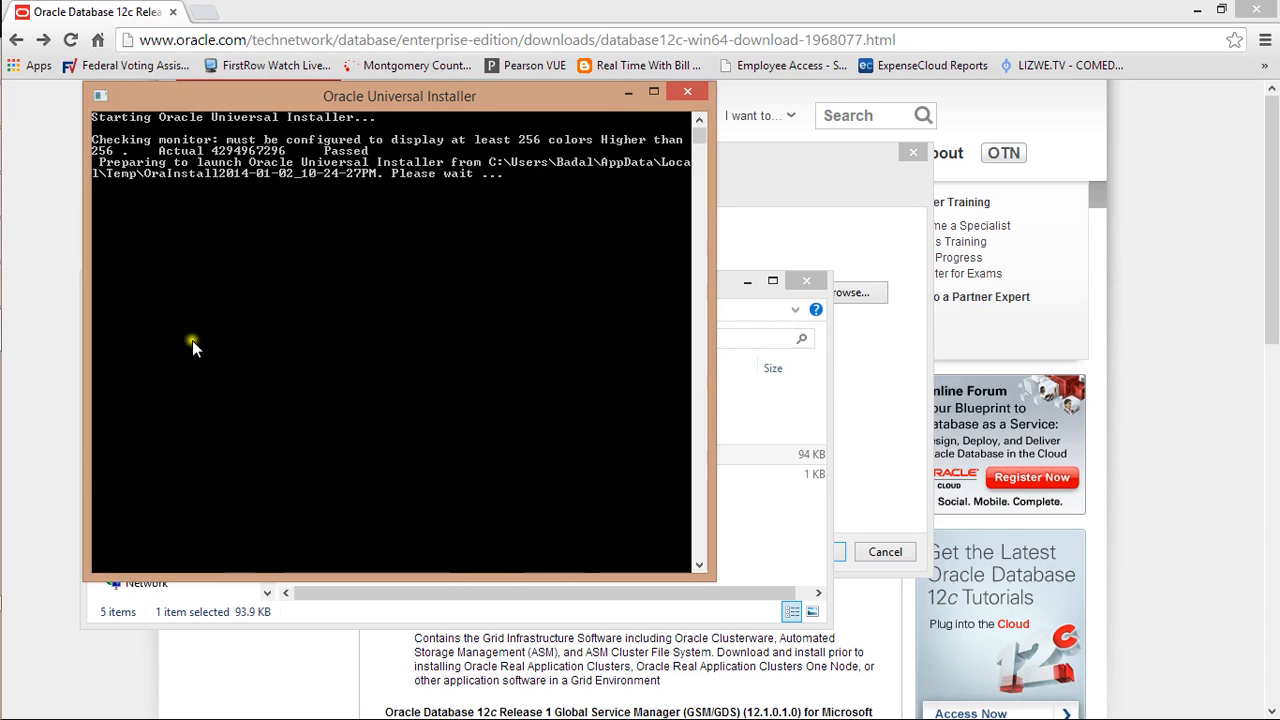
pyautogui.moveTo(5, 340)
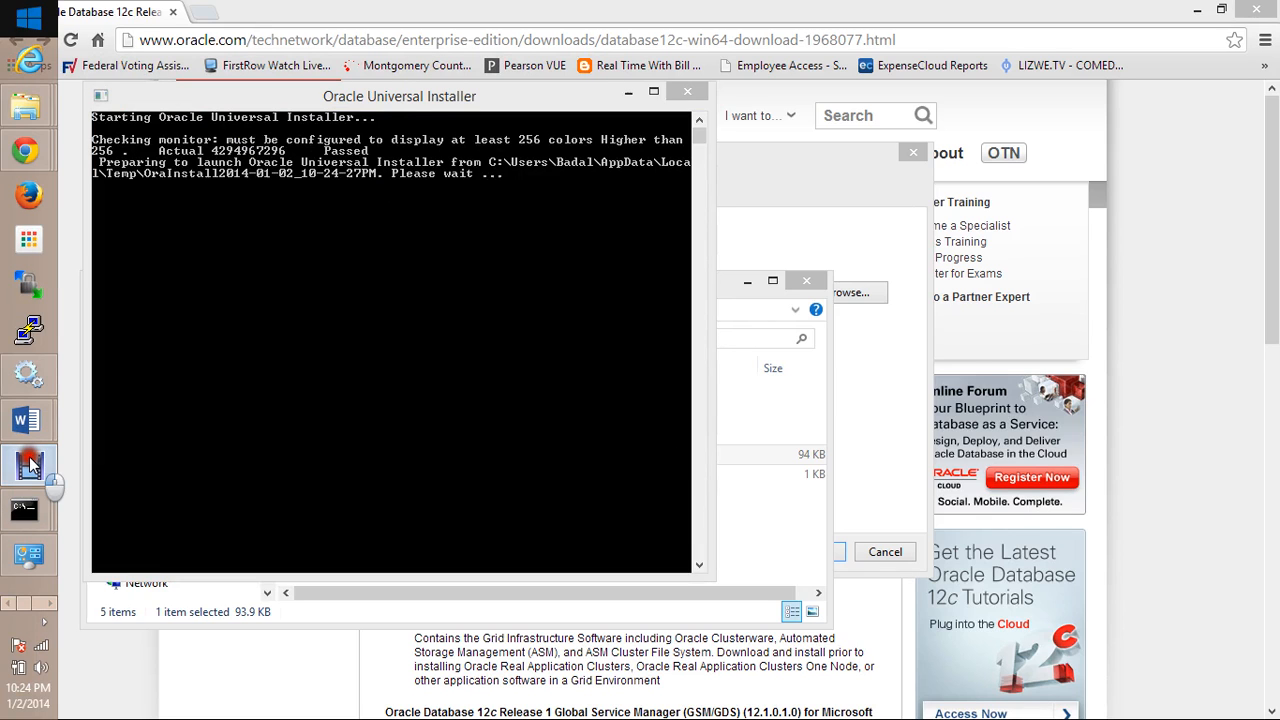
pyautogui.click(30, 463)
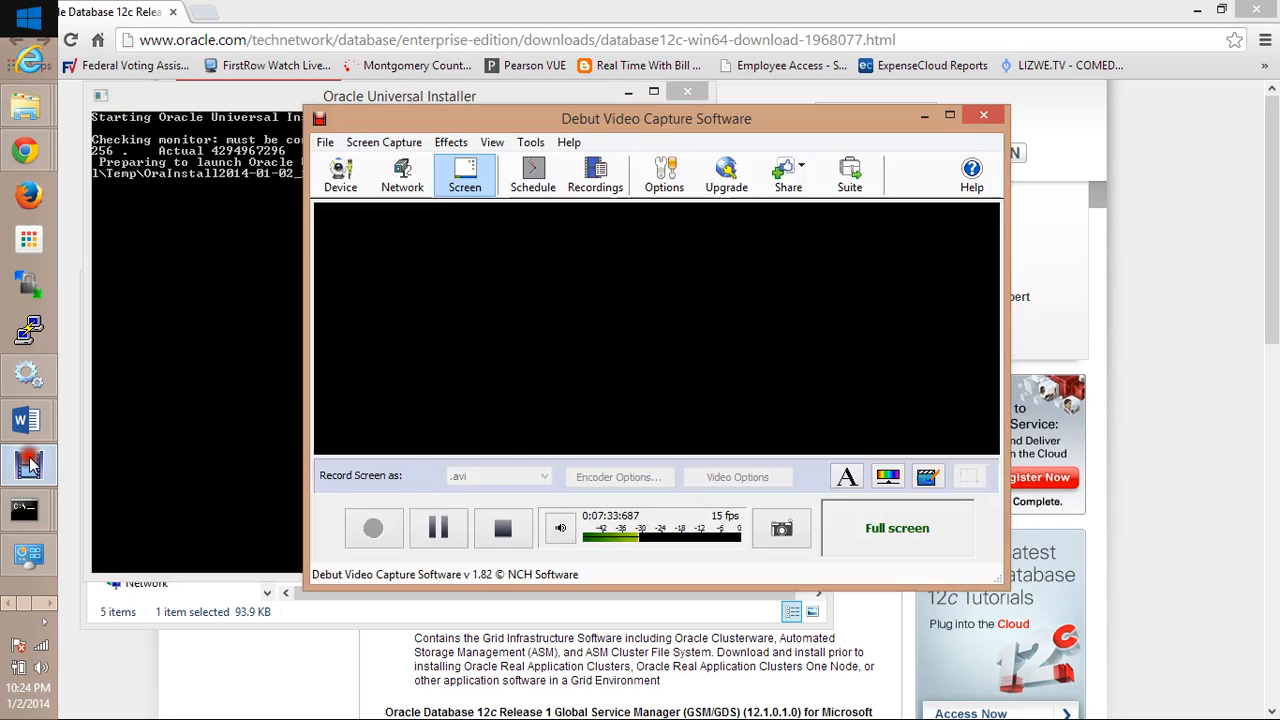
pyautogui.click(925, 119)
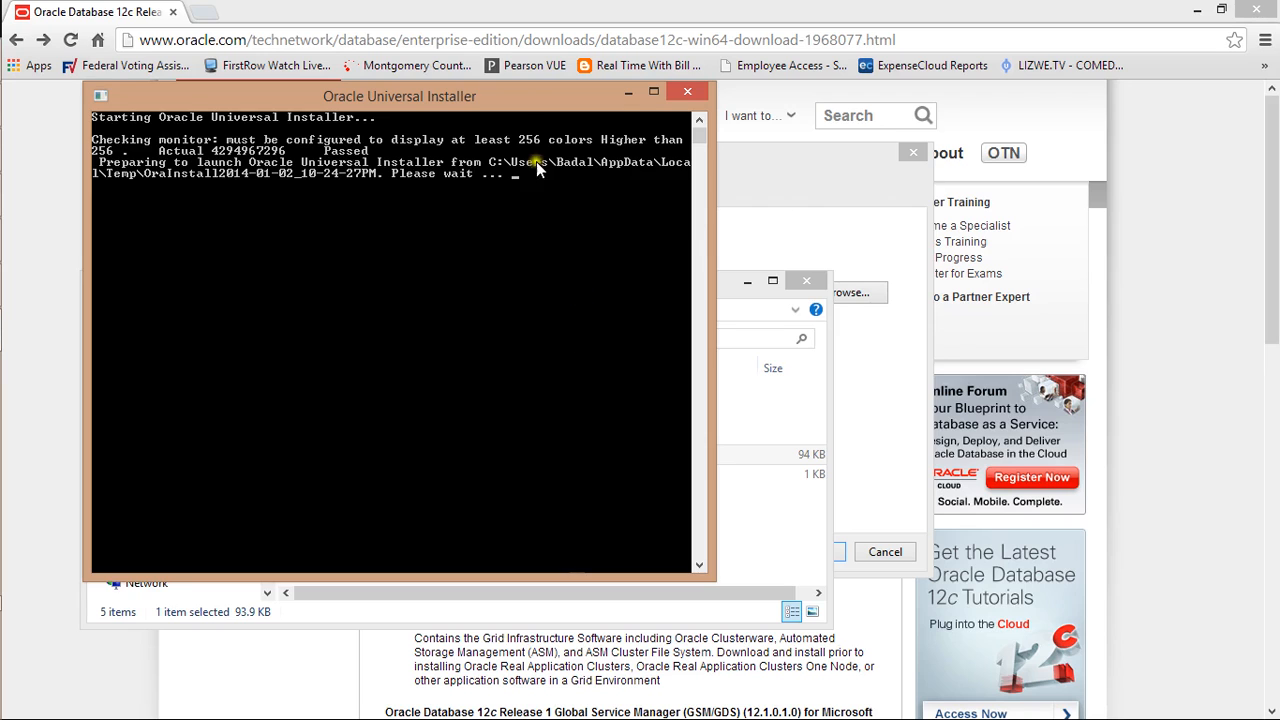
pyautogui.moveTo(599, 430); pyautogui.dragTo(603, 465)
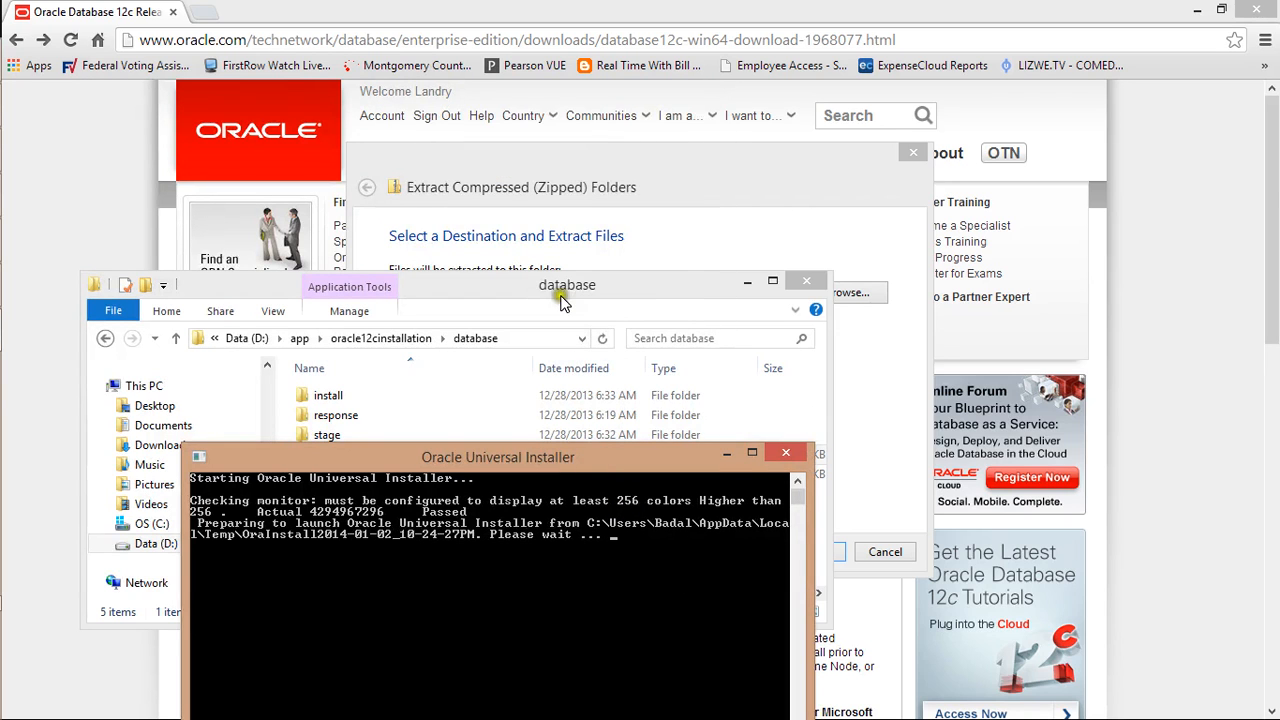
# Rearrange the extraction dialog and Explorer, returning Explorer to the oracle12cinstallation folder
pyautogui.moveTo(596, 188); pyautogui.dragTo(642, 172)
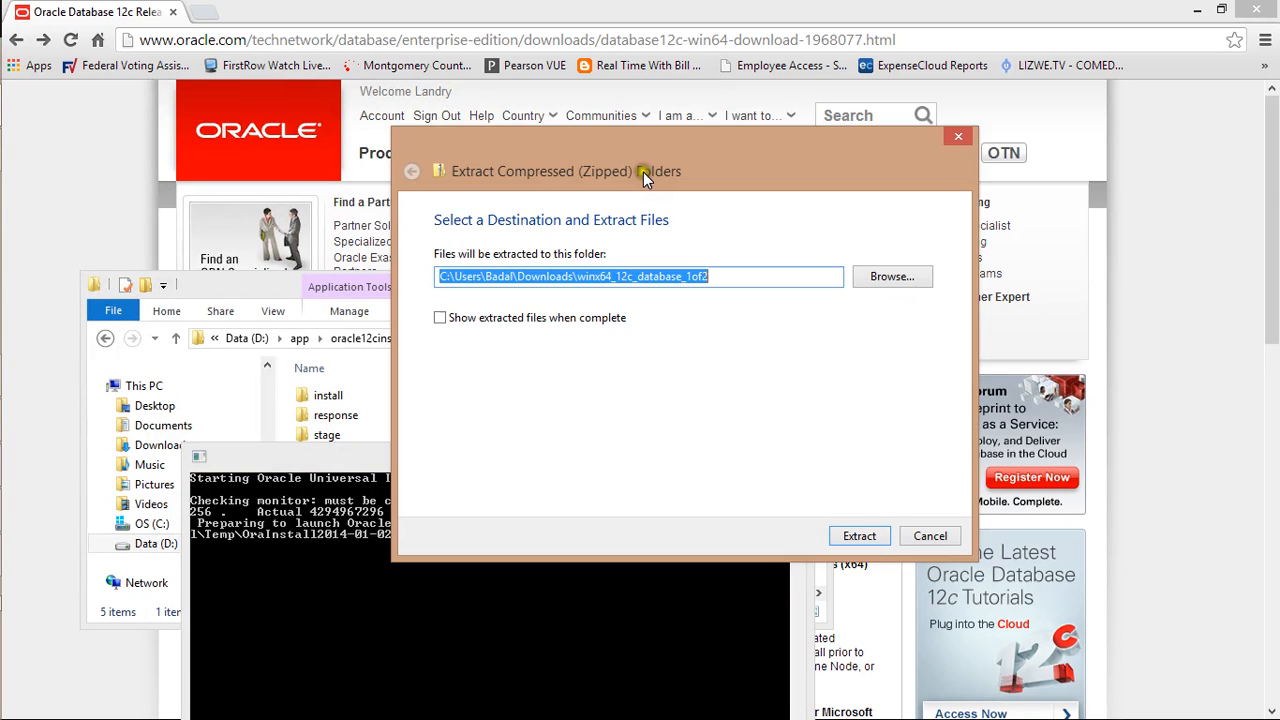
pyautogui.moveTo(719, 172); pyautogui.dragTo(894, 123)
pyautogui.moveTo(444, 293); pyautogui.dragTo(392, 161)
pyautogui.click(399, 402)
pyautogui.press('BackSpace')
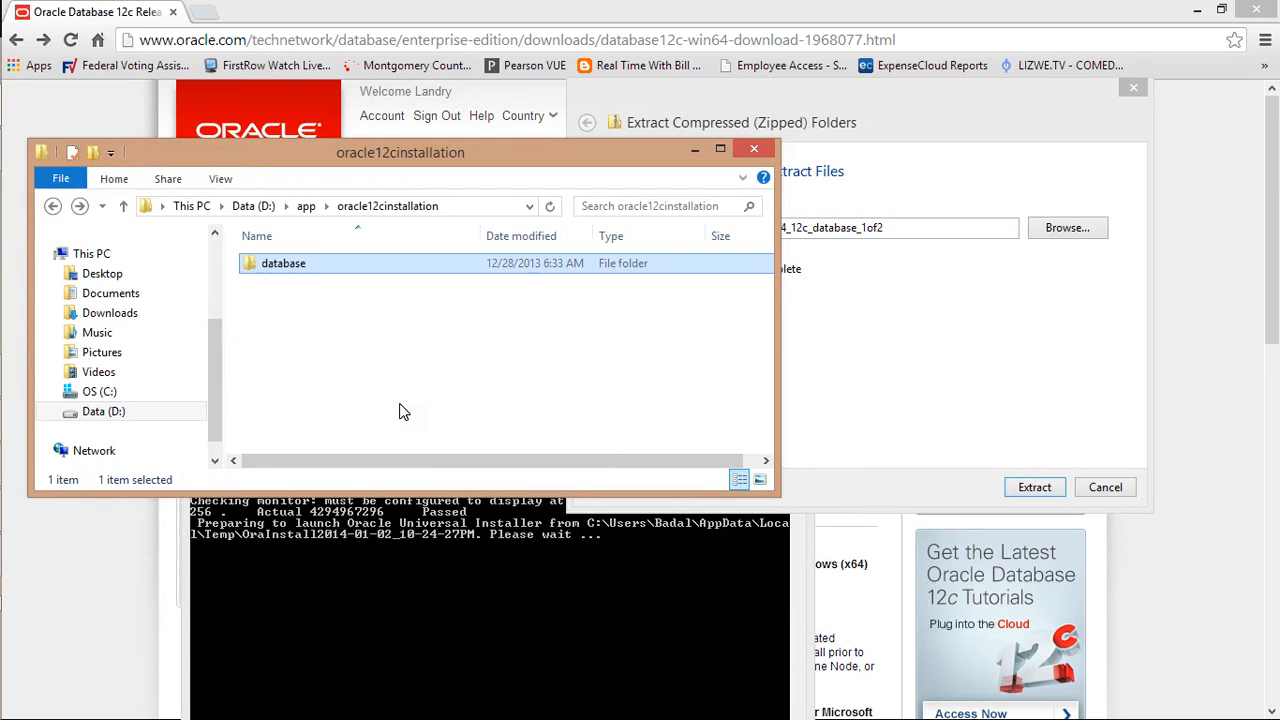
pyautogui.click(299, 264)
pyautogui.doubleClick(319, 263)
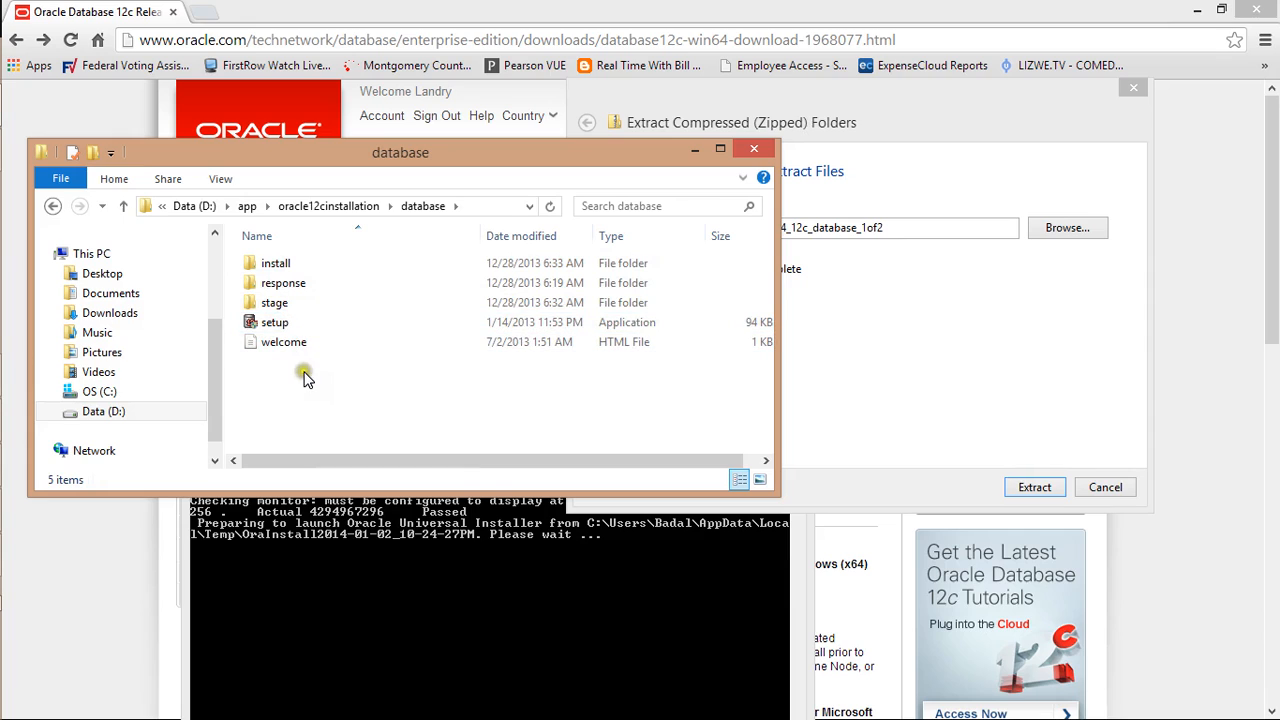
pyautogui.press('BackSpace')
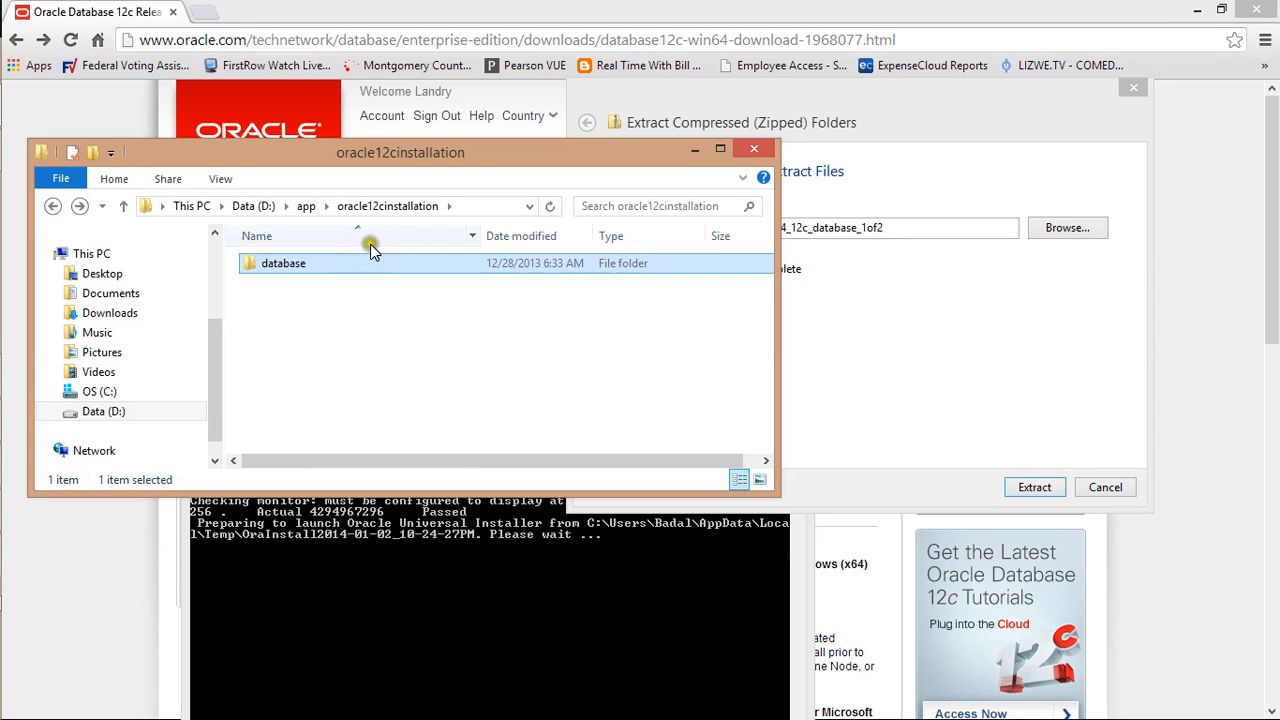
# Paste D:\app\oracle12cinstallation as the extraction destination, then cancel the extraction dialog
pyautogui.click(846, 162)
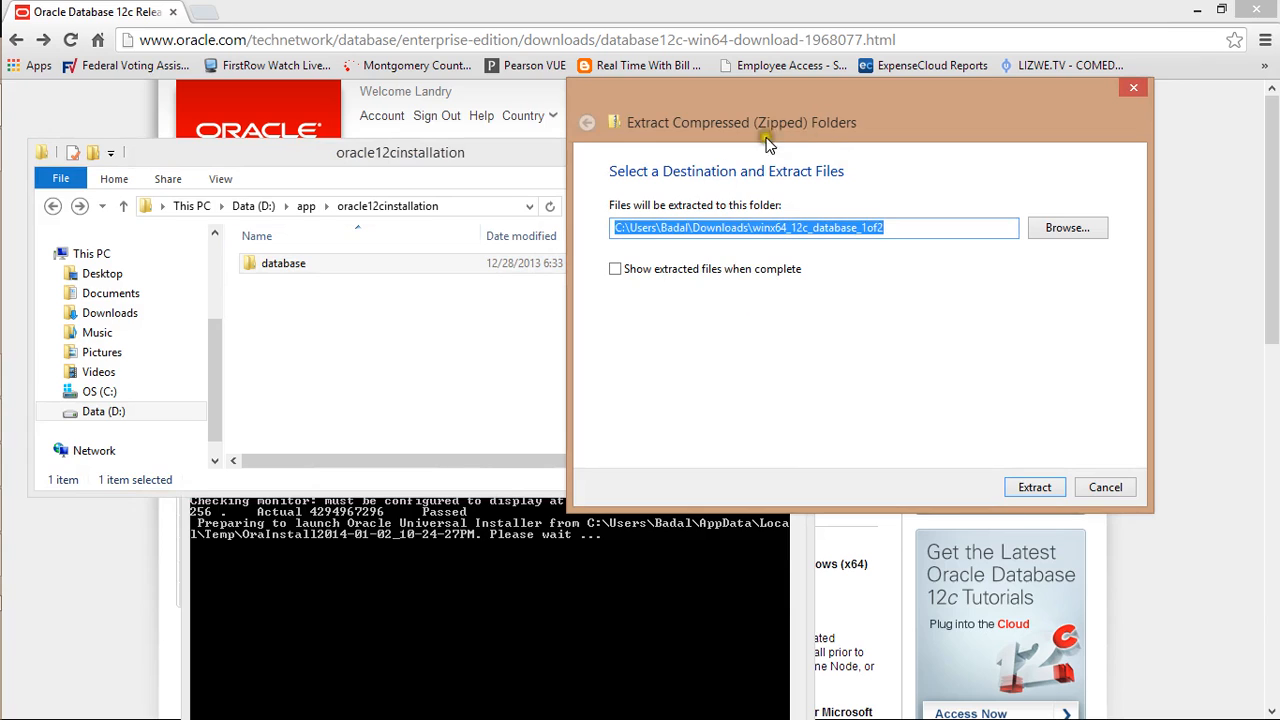
pyautogui.click(465, 206)
pyautogui.rightClick(254, 208)
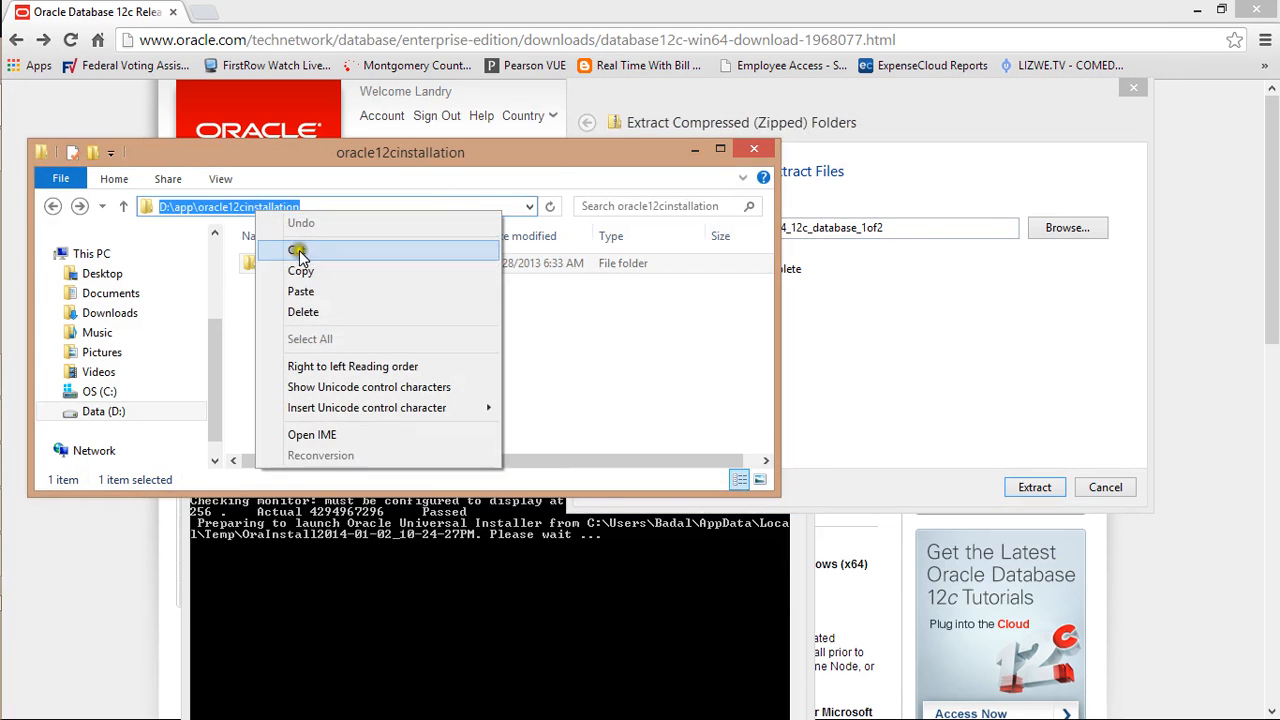
pyautogui.click(300, 266)
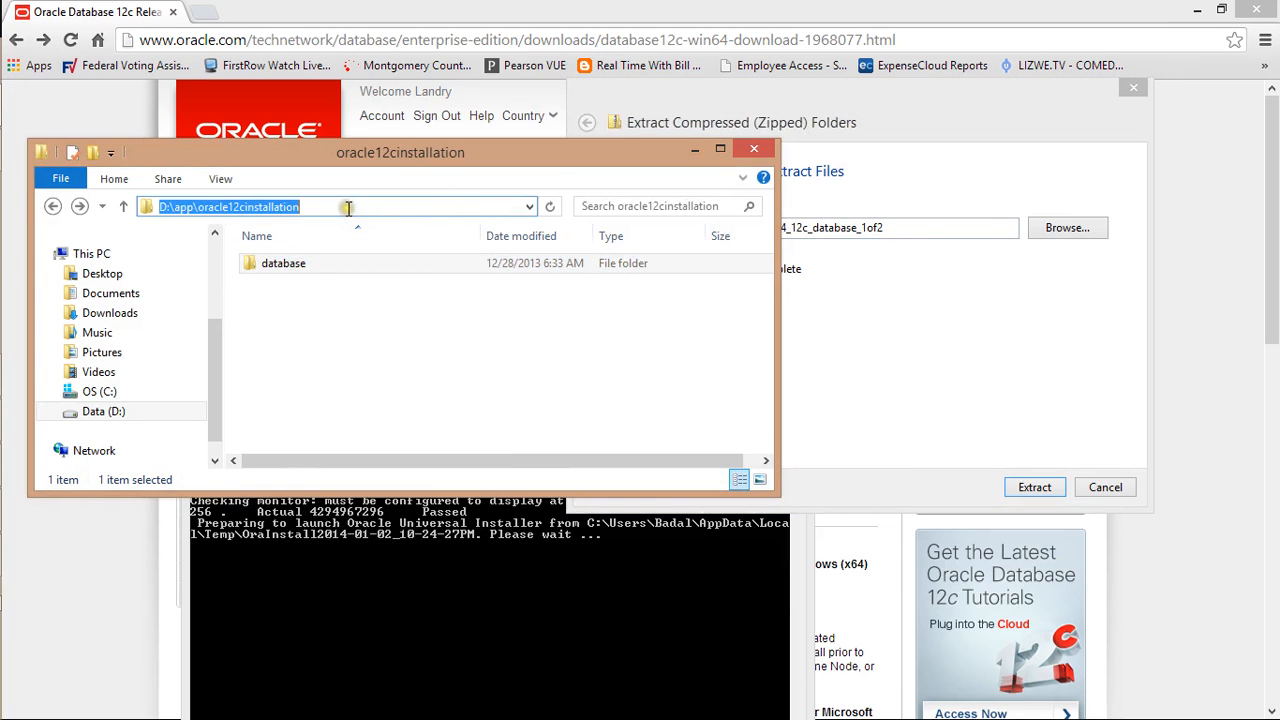
pyautogui.click(872, 128)
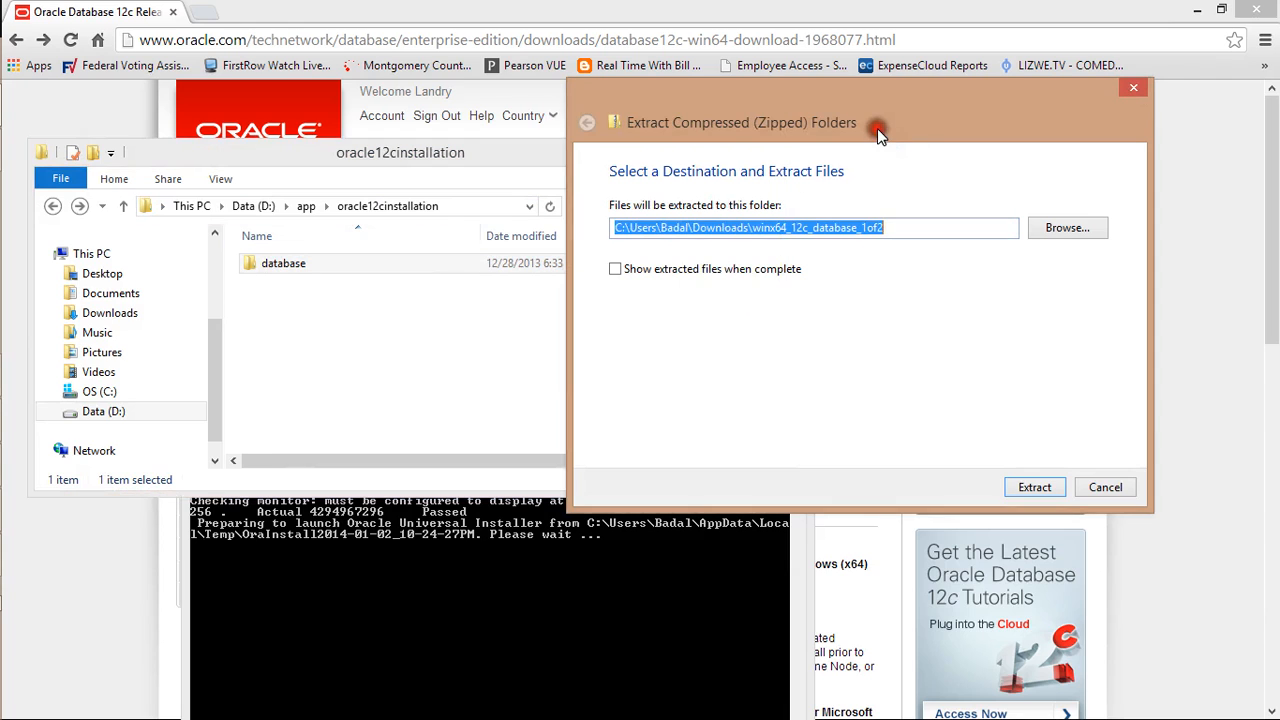
pyautogui.rightClick(838, 220)
pyautogui.click(885, 303)
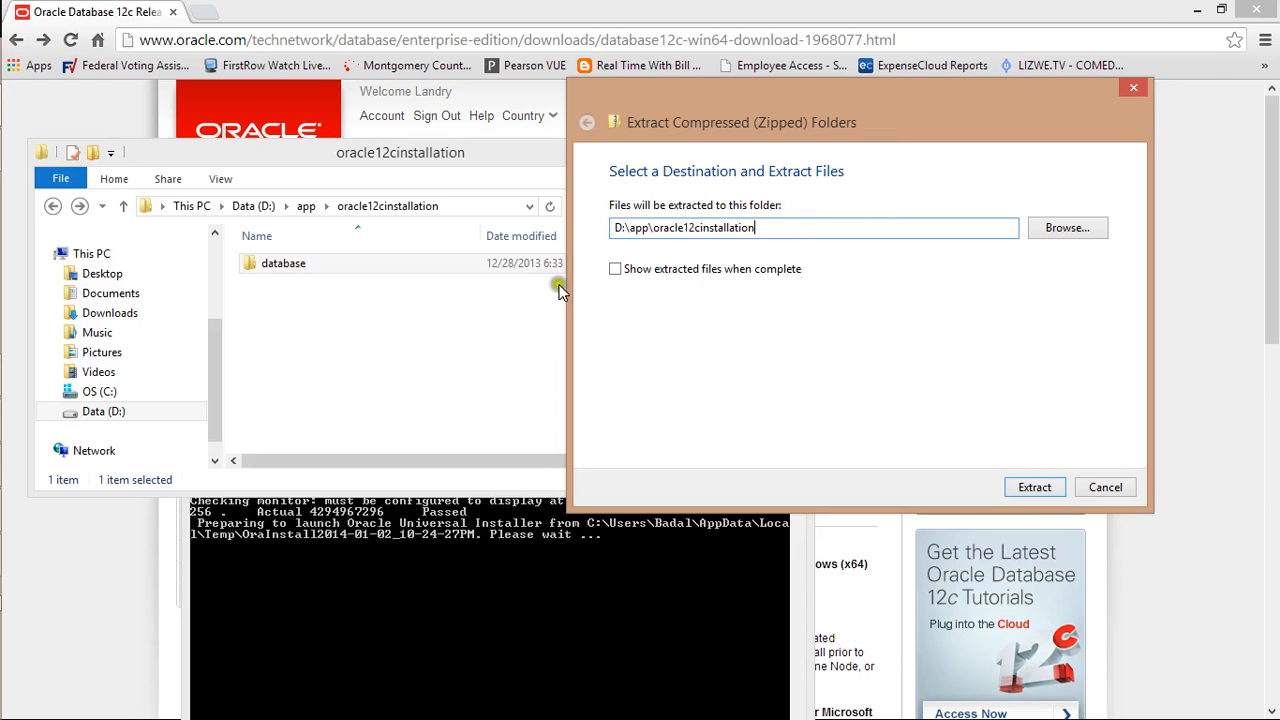
pyautogui.click(1105, 489)
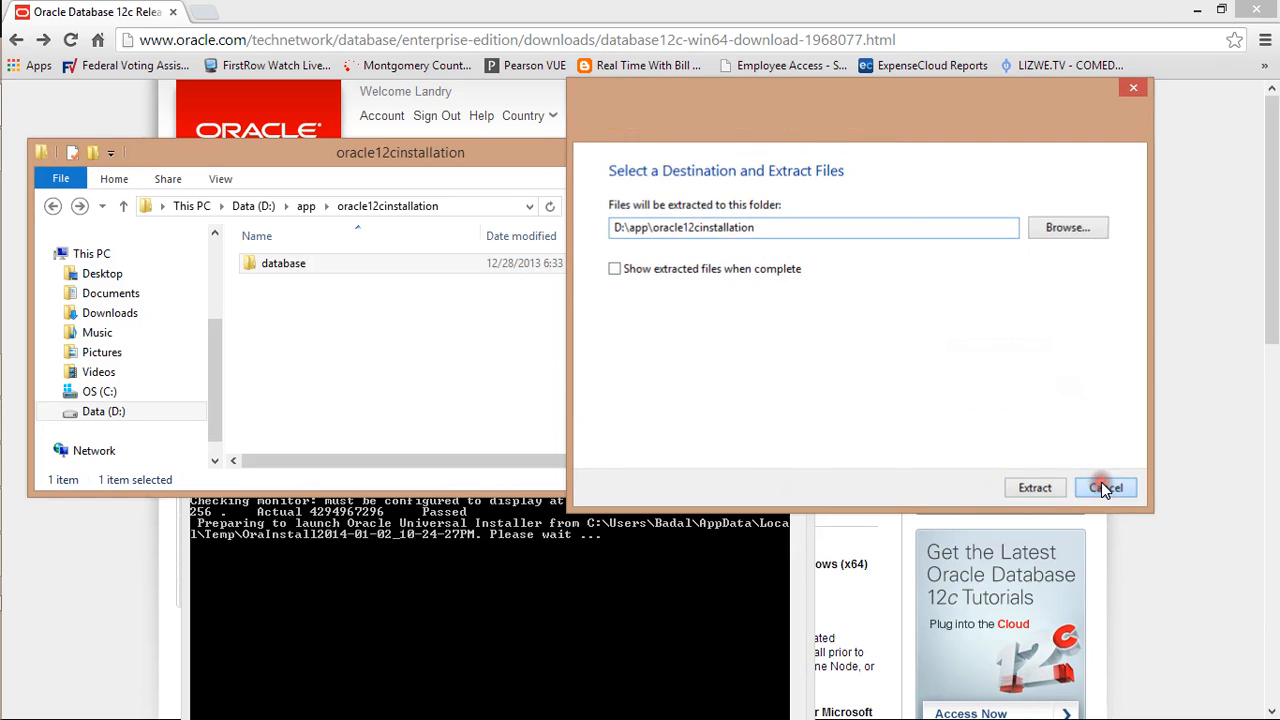
pyautogui.click(585, 578)
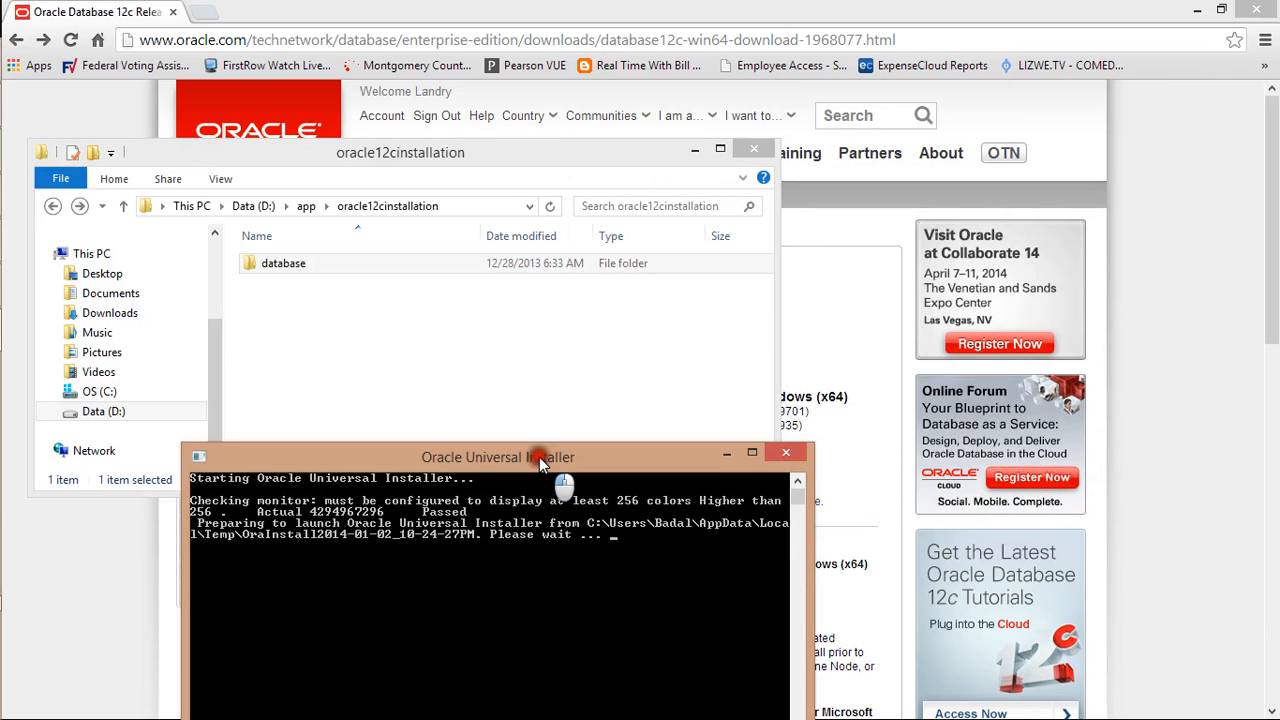
# Move the installer console up the screen while it keeps preparing to launch
pyautogui.moveTo(539, 457); pyautogui.dragTo(561, 264)
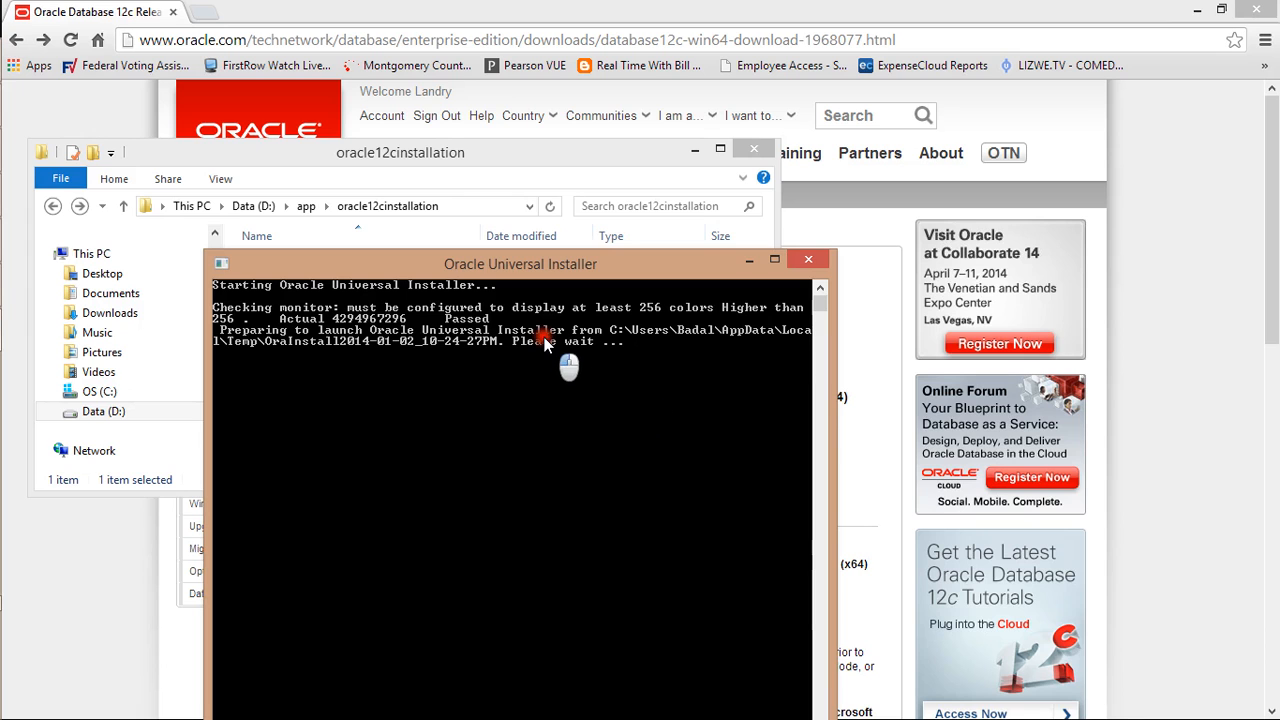
pyautogui.moveTo(40, 305)
pyautogui.moveTo(27, 330)
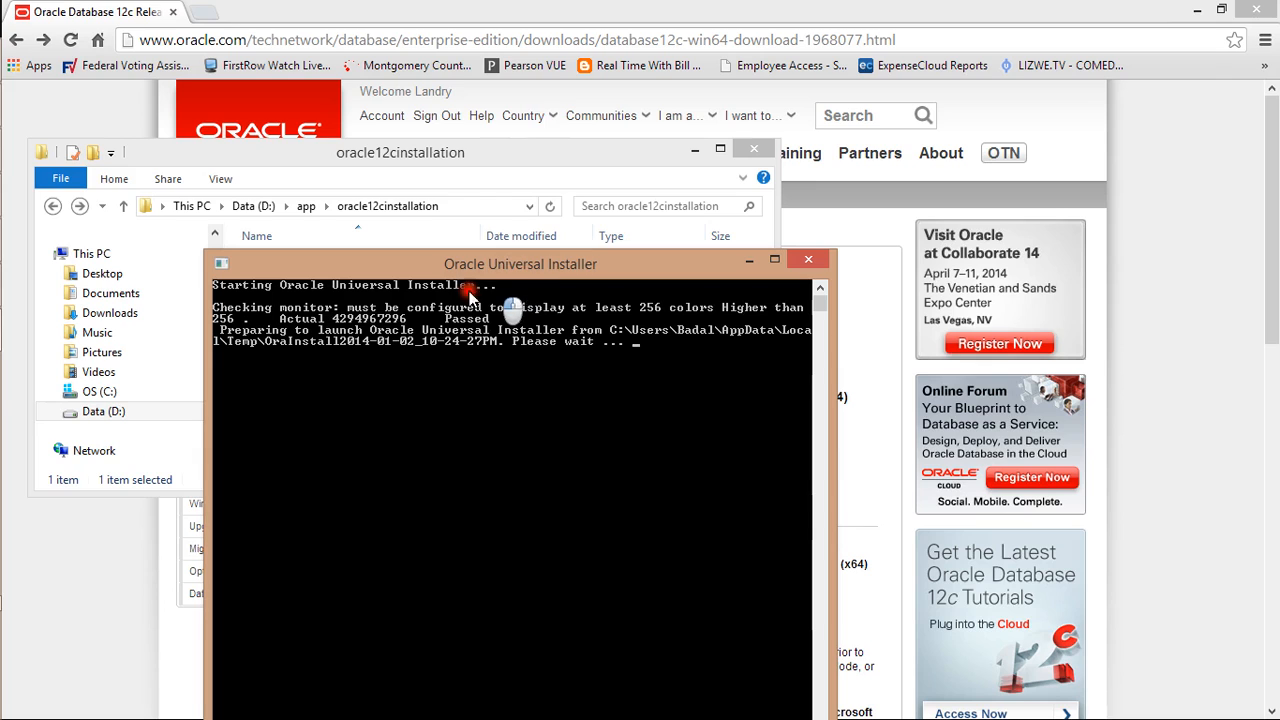
pyautogui.moveTo(4, 392)
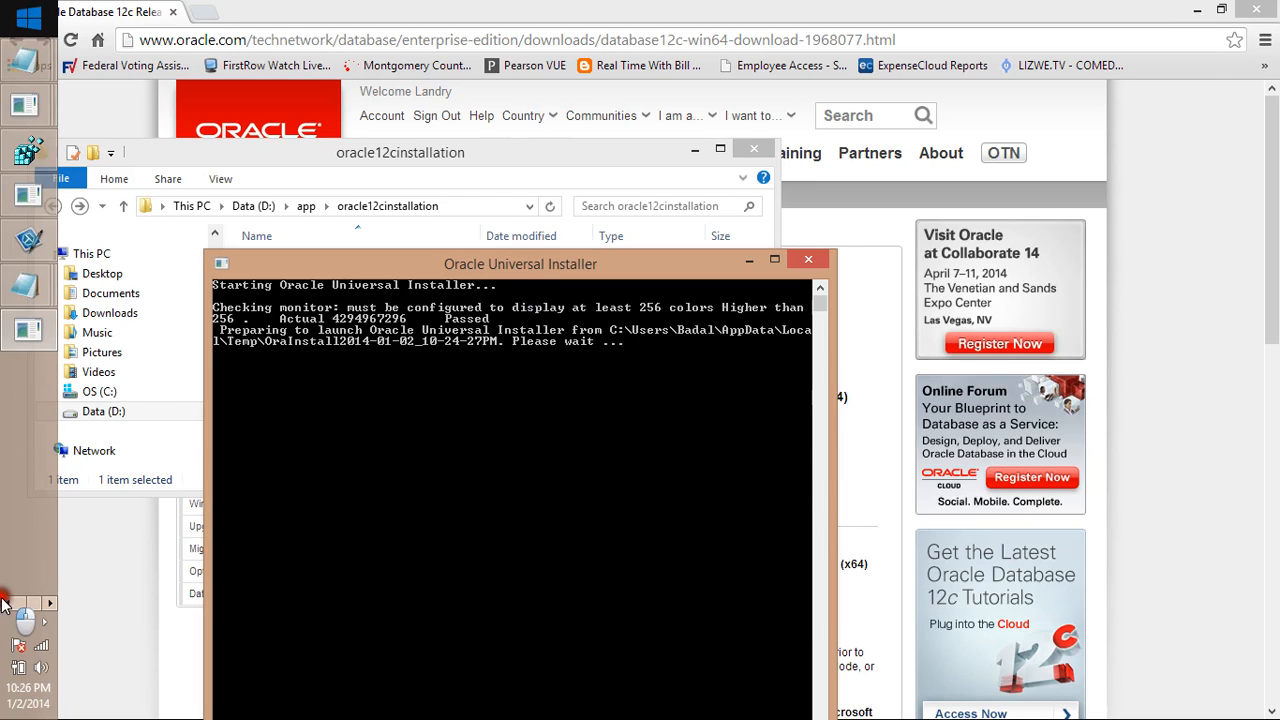
# Turn off Debut's Follow Mouse Cursor, minimize the recorder, and bring the Oracle download page forward
pyautogui.click(28, 466)
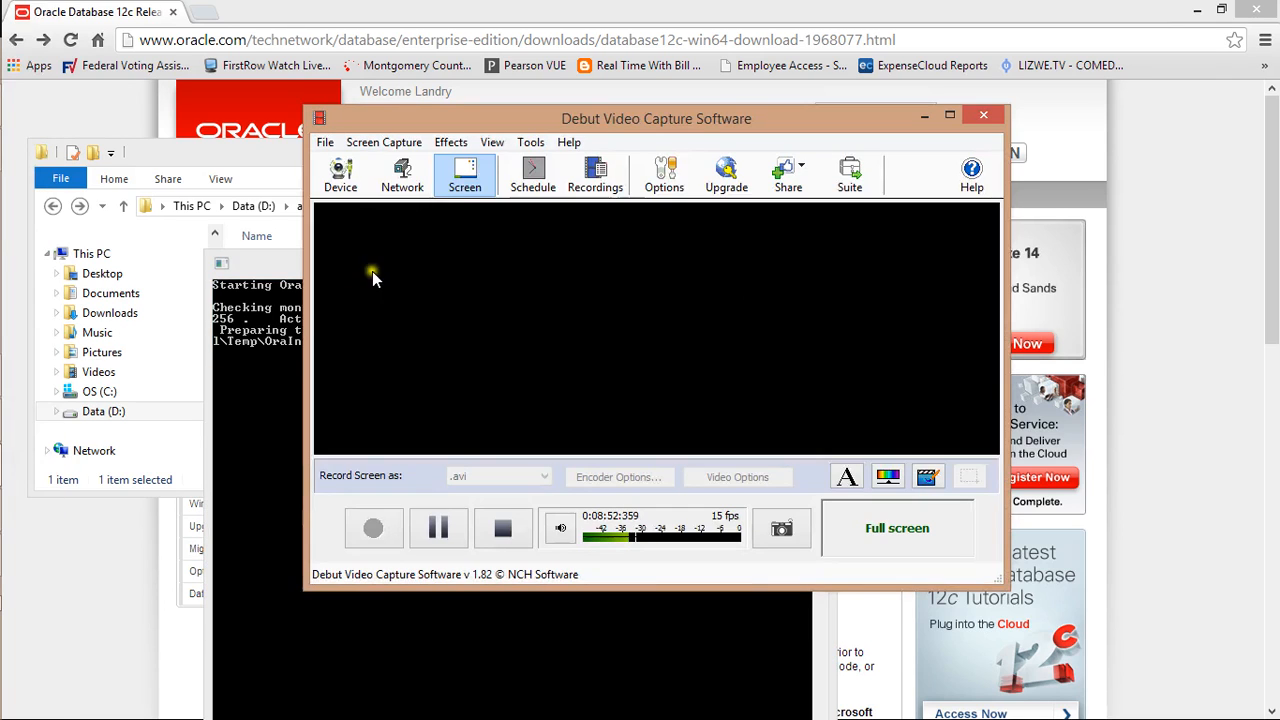
pyautogui.click(447, 142)
pyautogui.moveTo(413, 147)
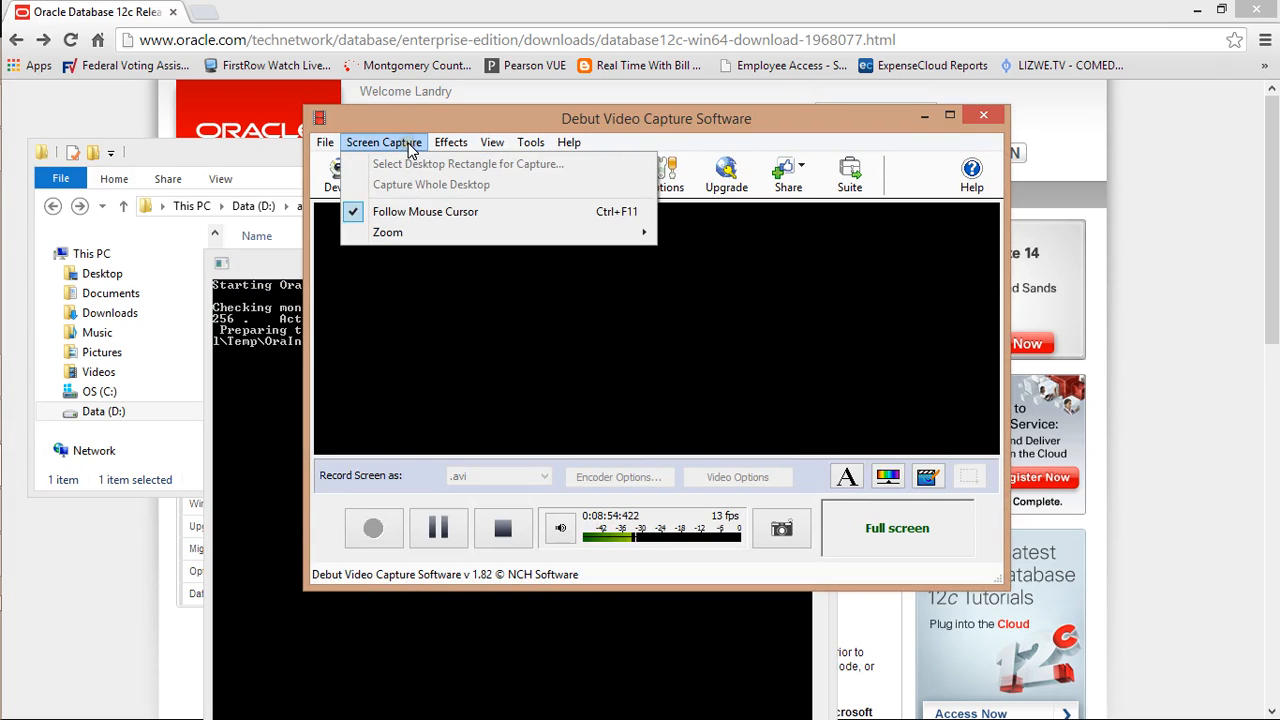
pyautogui.click(391, 209)
pyautogui.click(384, 142)
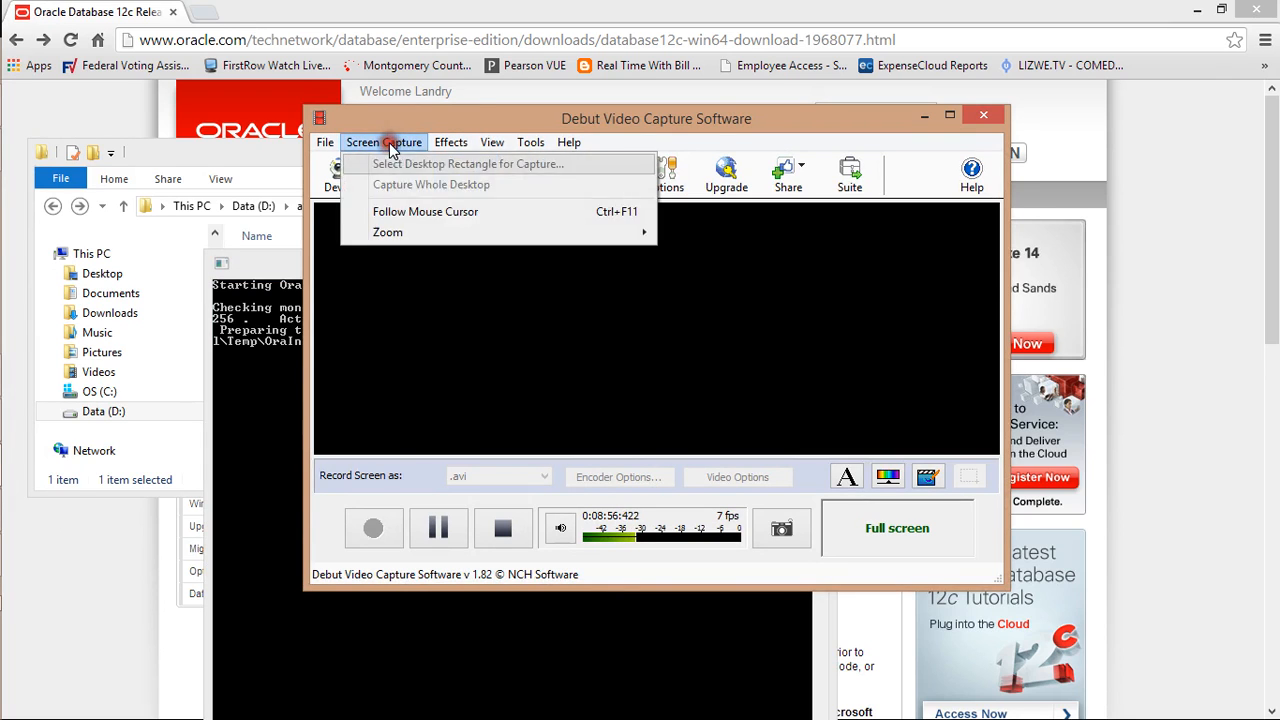
pyautogui.click(373, 208)
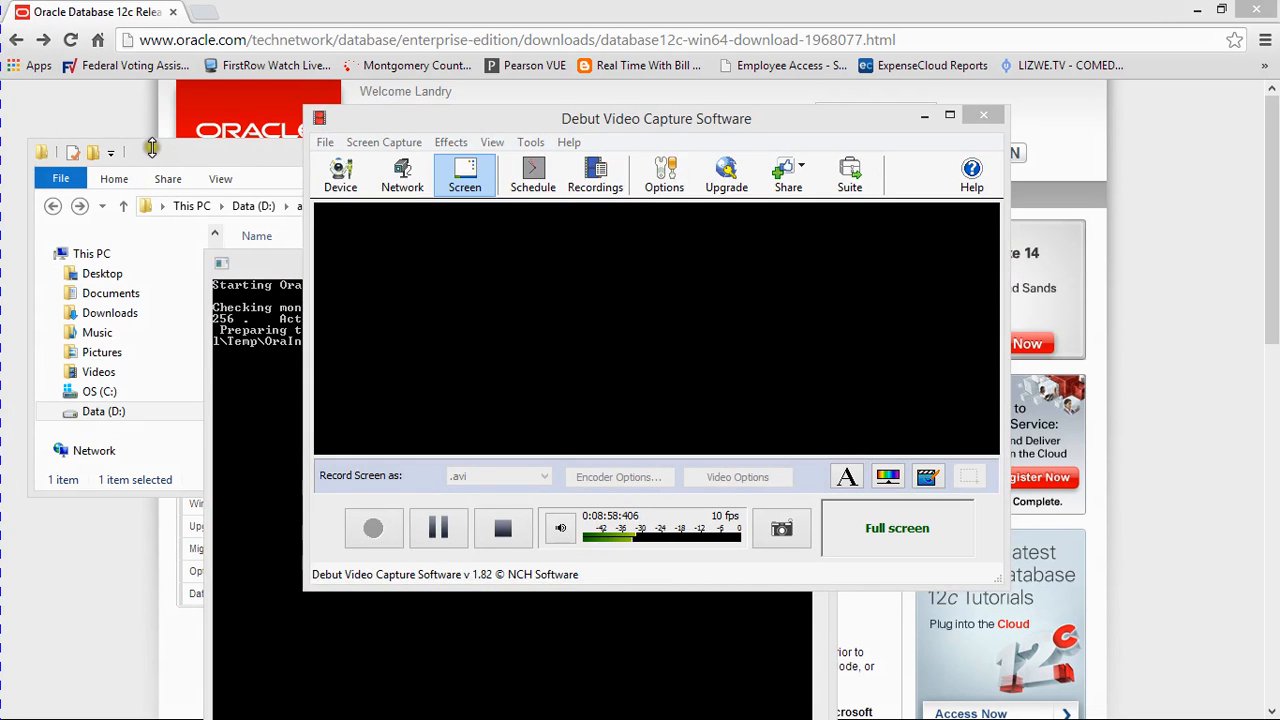
pyautogui.click(929, 118)
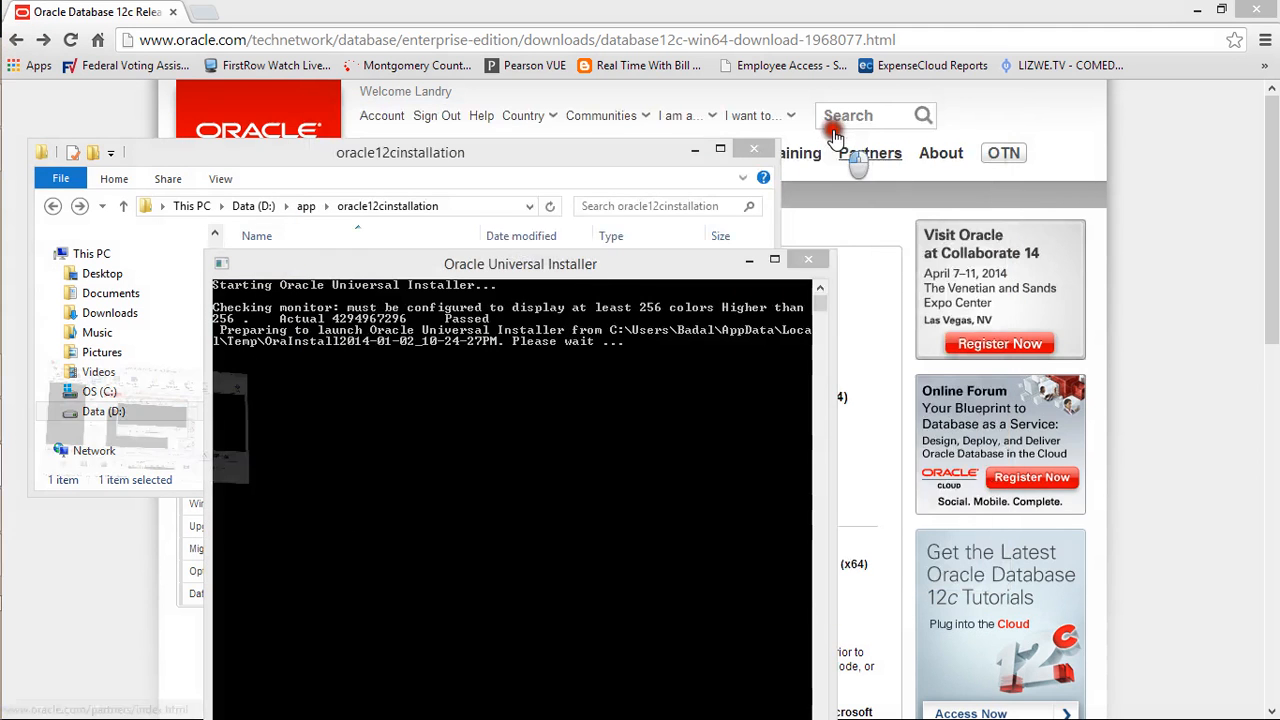
pyautogui.click(583, 268)
pyautogui.moveTo(583, 268); pyautogui.dragTo(622, 186)
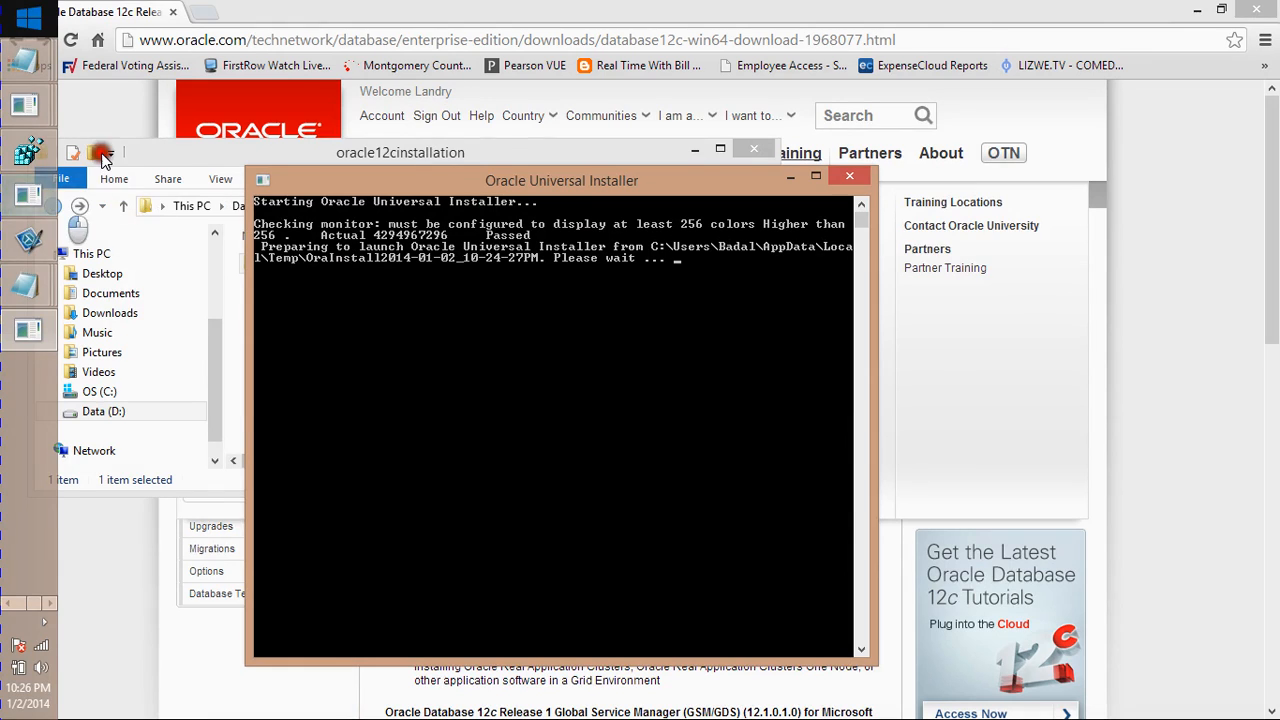
pyautogui.click(110, 122)
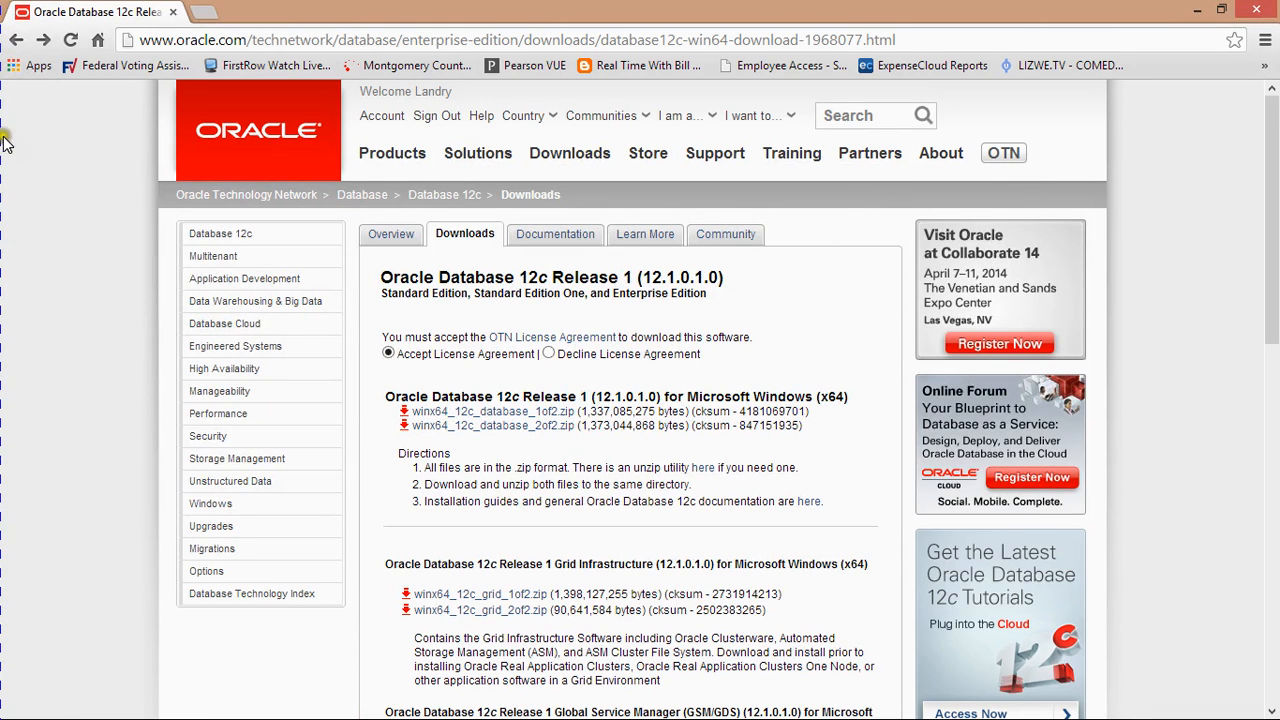
# Restore Chrome to a window, move the installer console up-right, and bring oracle12cinstallation forward
pyautogui.doubleClick(267, 21)
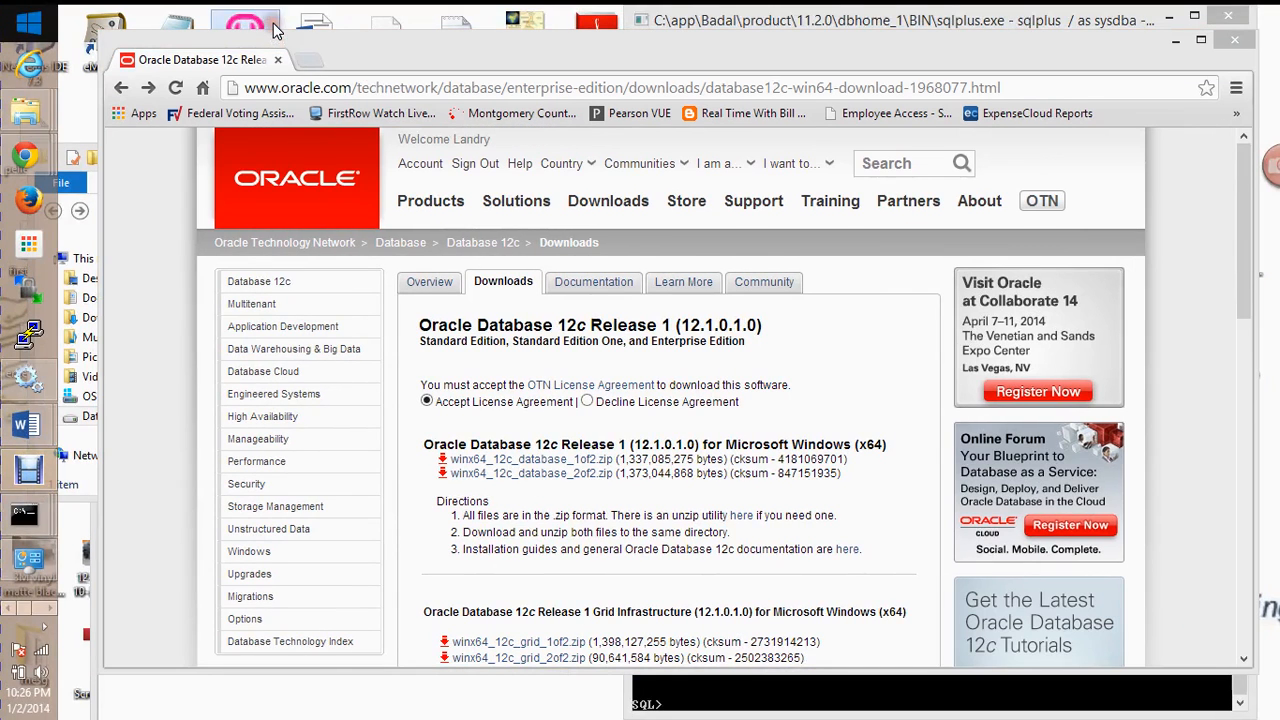
pyautogui.moveTo(27, 490)
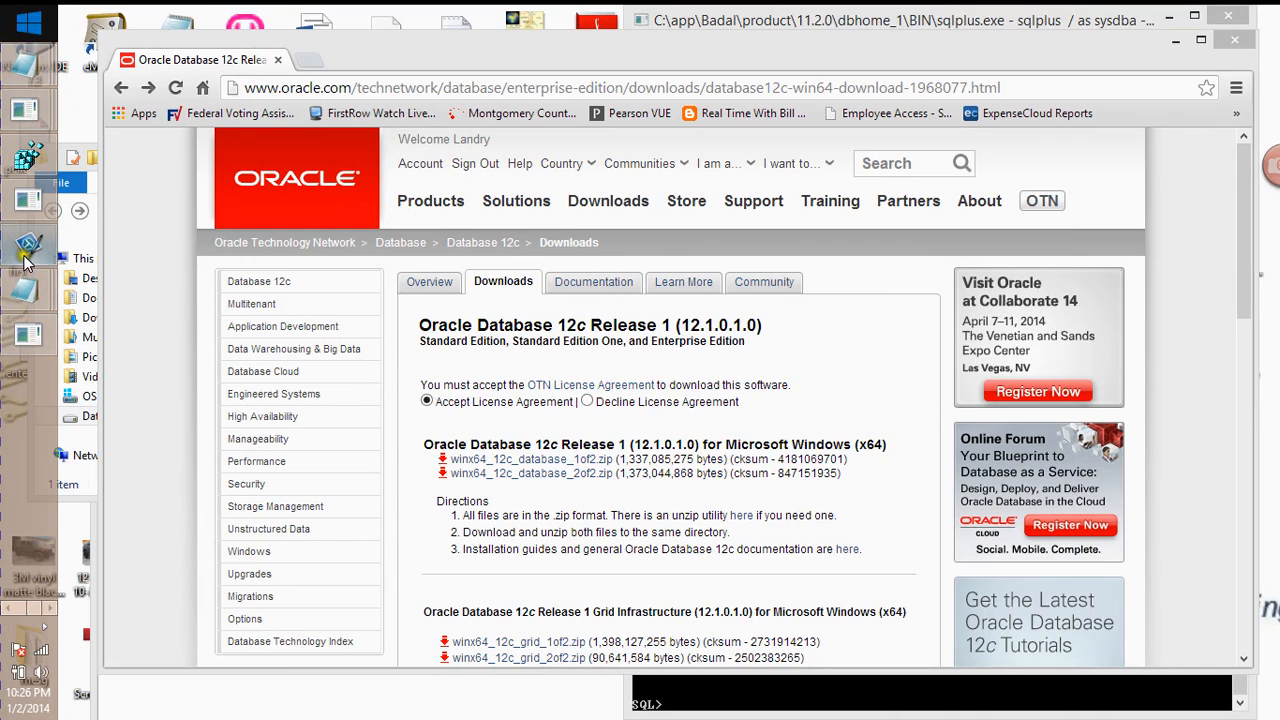
pyautogui.click(28, 335)
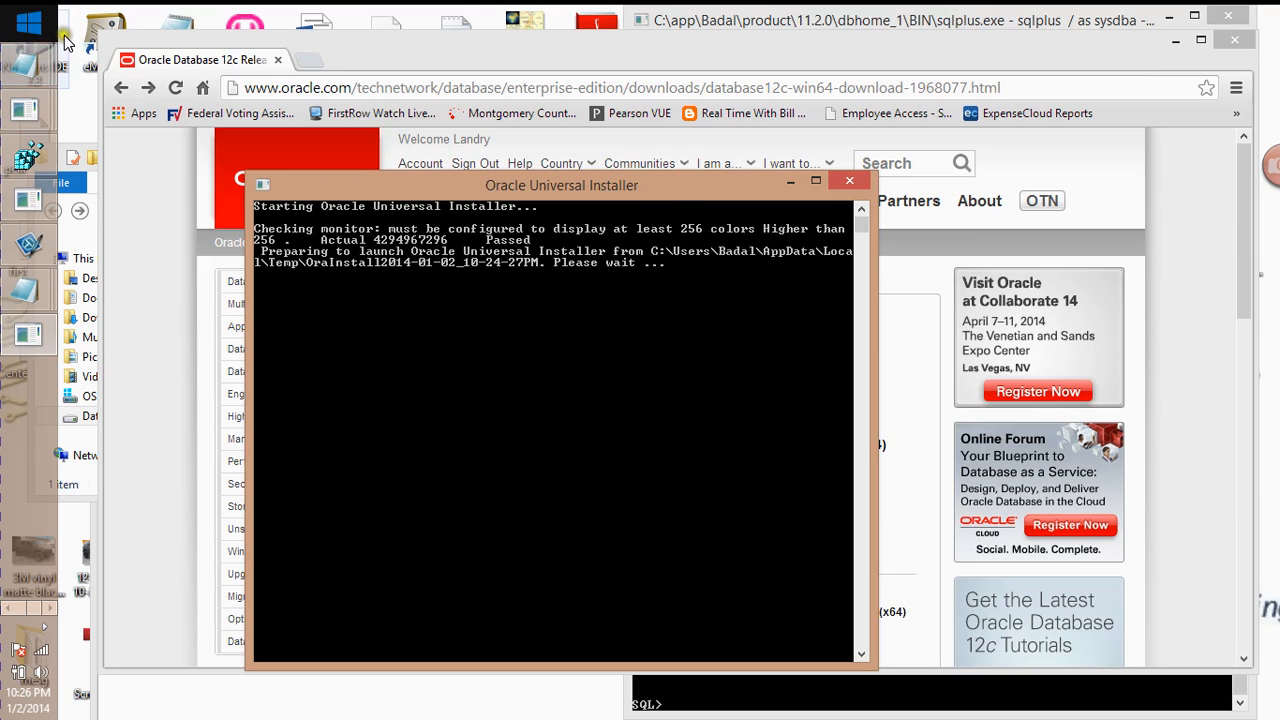
pyautogui.moveTo(449, 180); pyautogui.dragTo(476, 171)
pyautogui.click(7, 608)
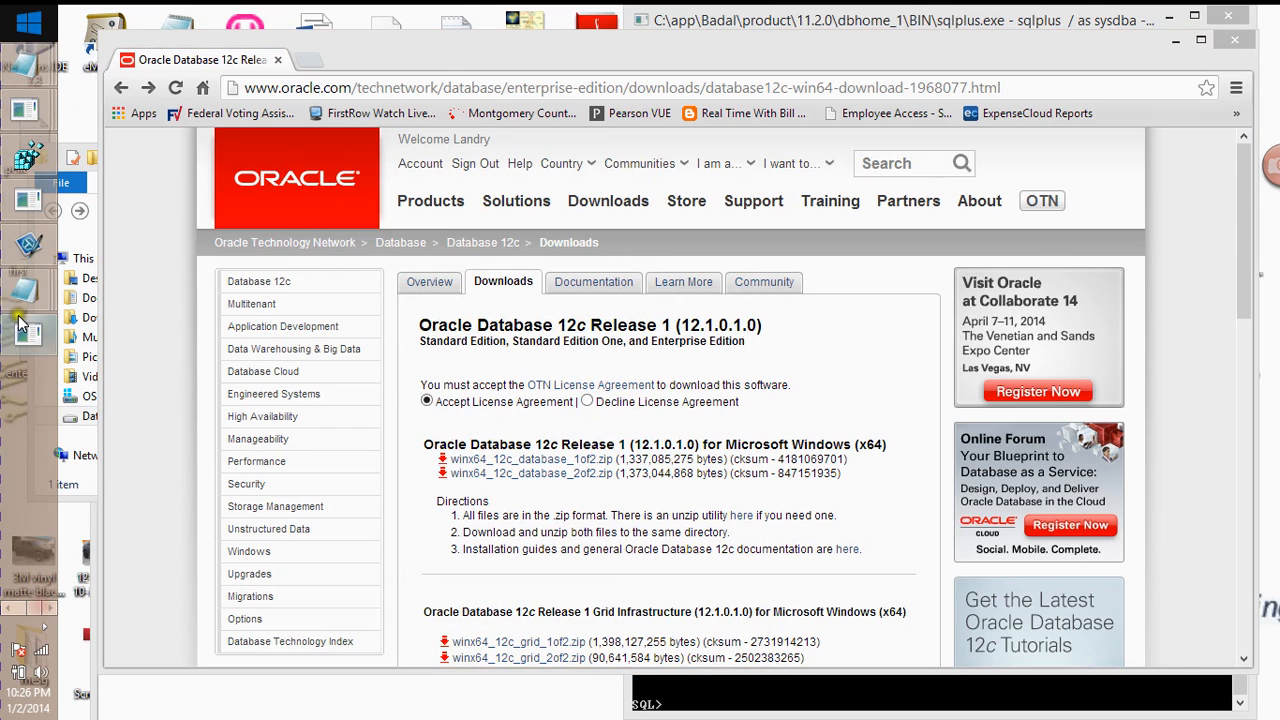
pyautogui.click(35, 333)
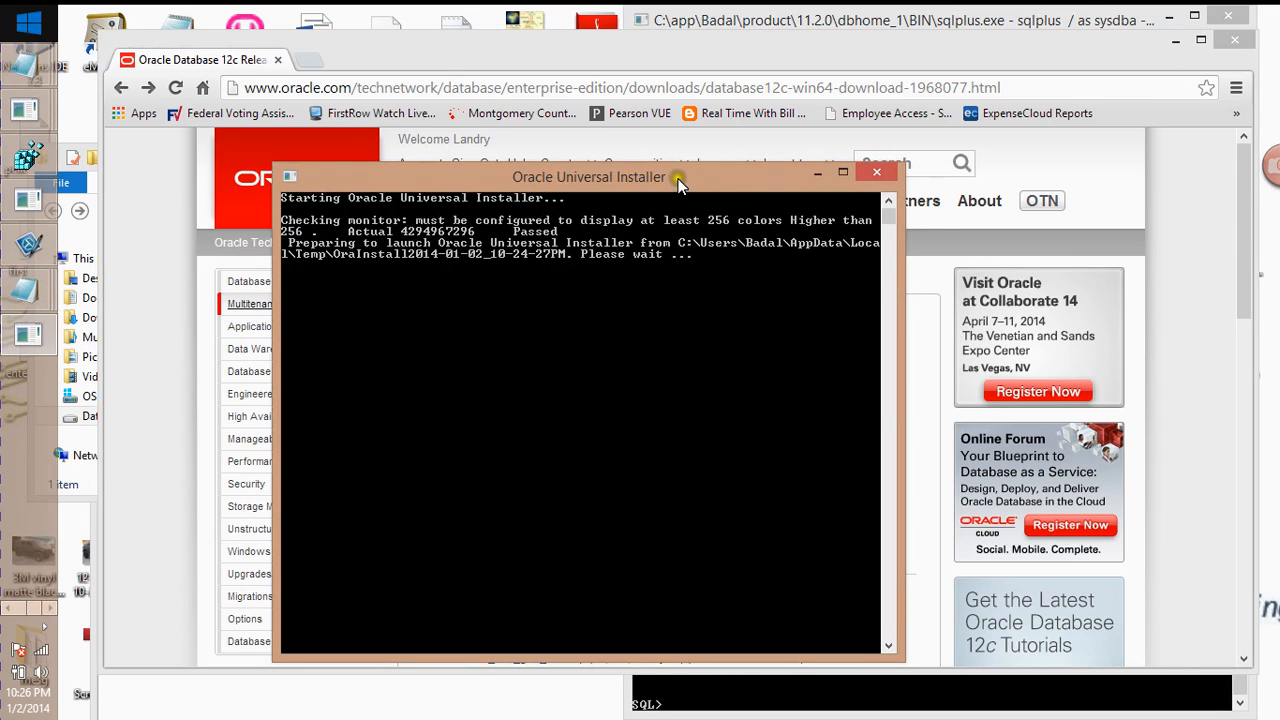
pyautogui.moveTo(678, 185); pyautogui.dragTo(741, 108)
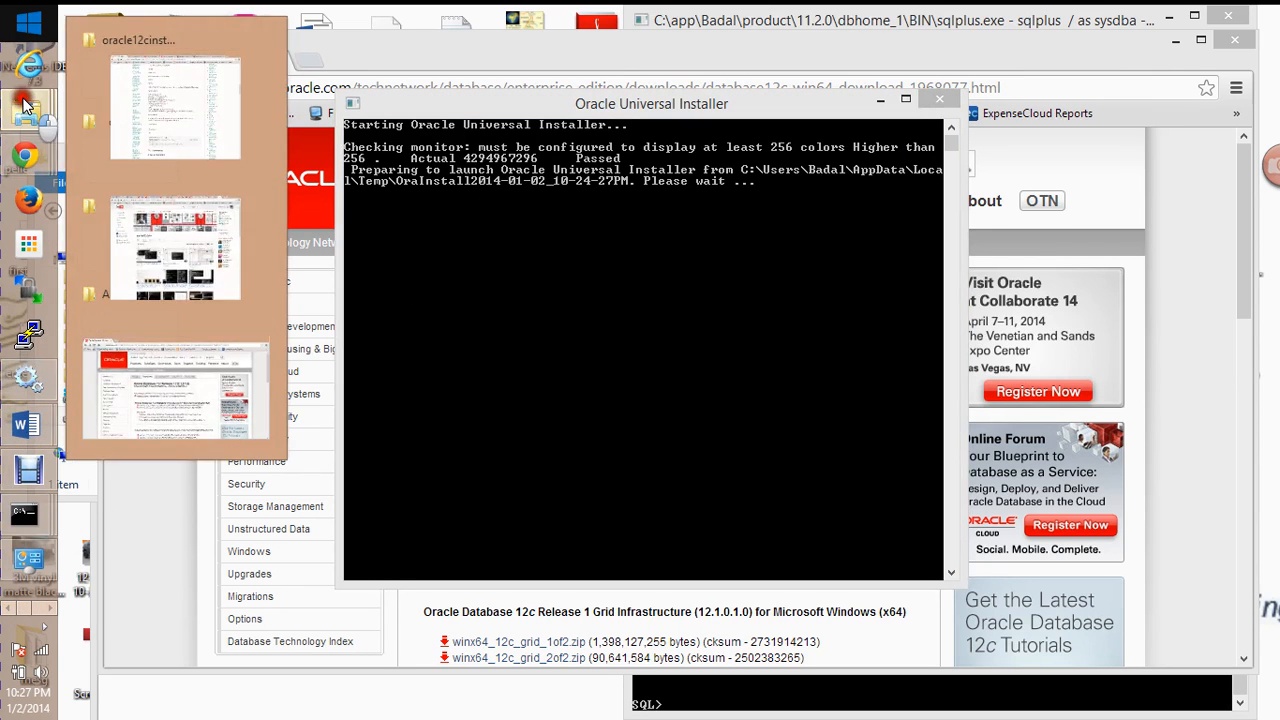
pyautogui.moveTo(28, 110)
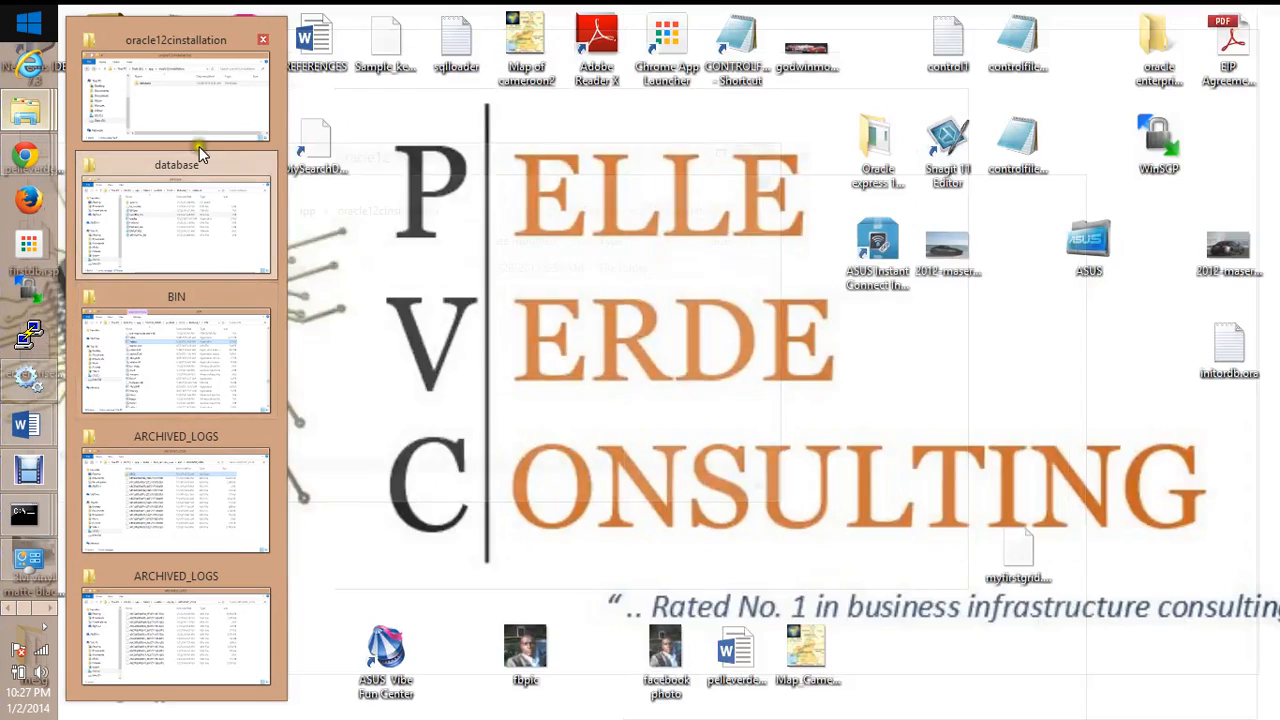
pyautogui.click(200, 118)
# Open the database folder in oracle12cinstallation and run setup to start another installer console
pyautogui.click(835, 156)
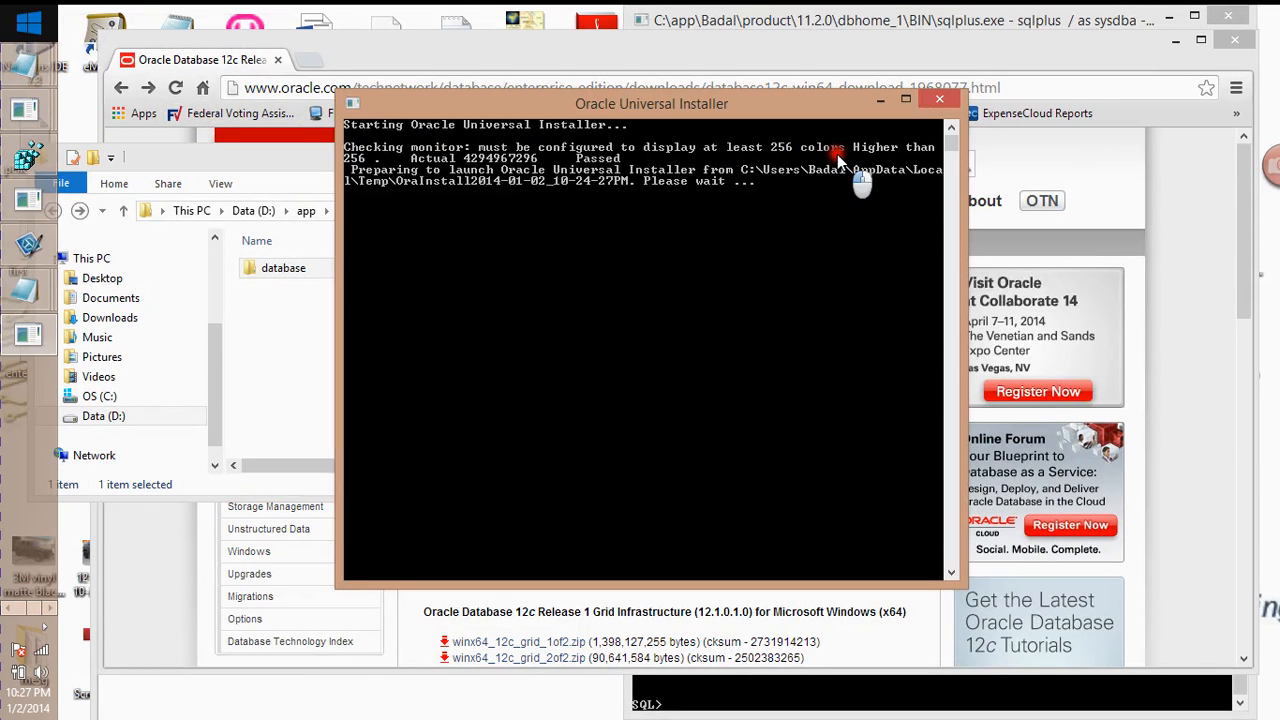
pyautogui.click(272, 180)
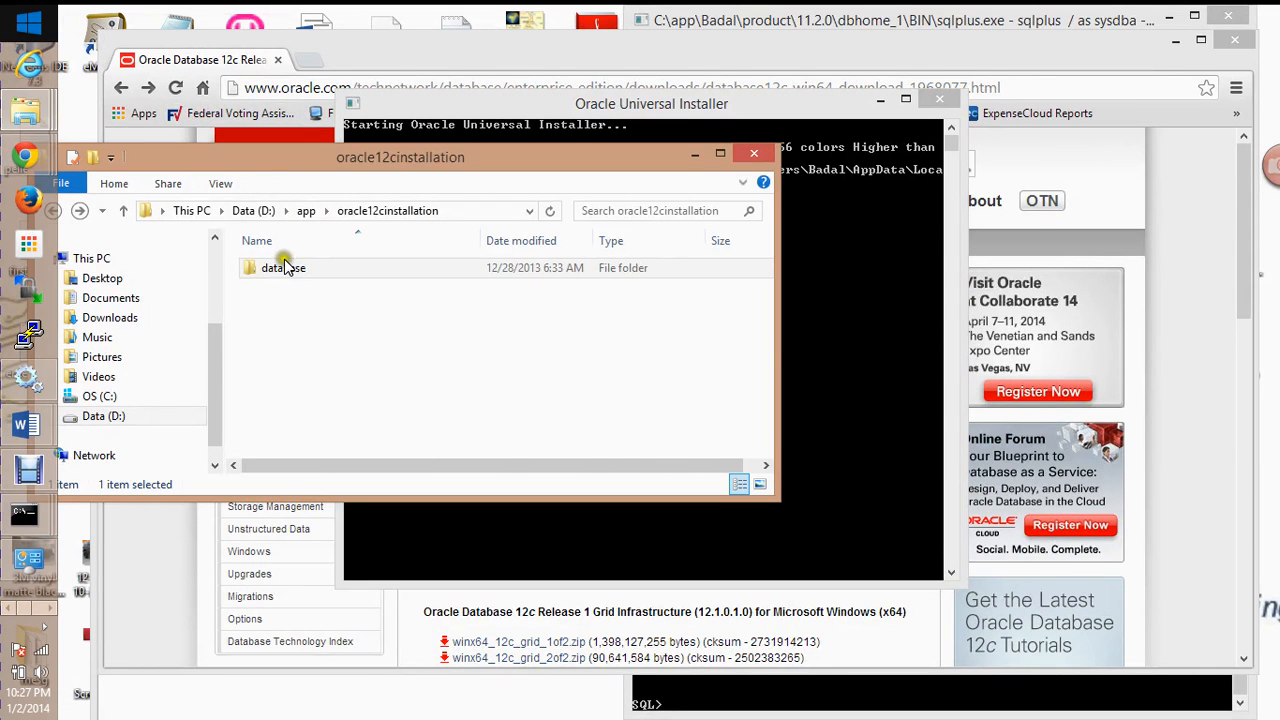
pyautogui.doubleClick(284, 268)
pyautogui.click(286, 329)
pyautogui.doubleClick(293, 338)
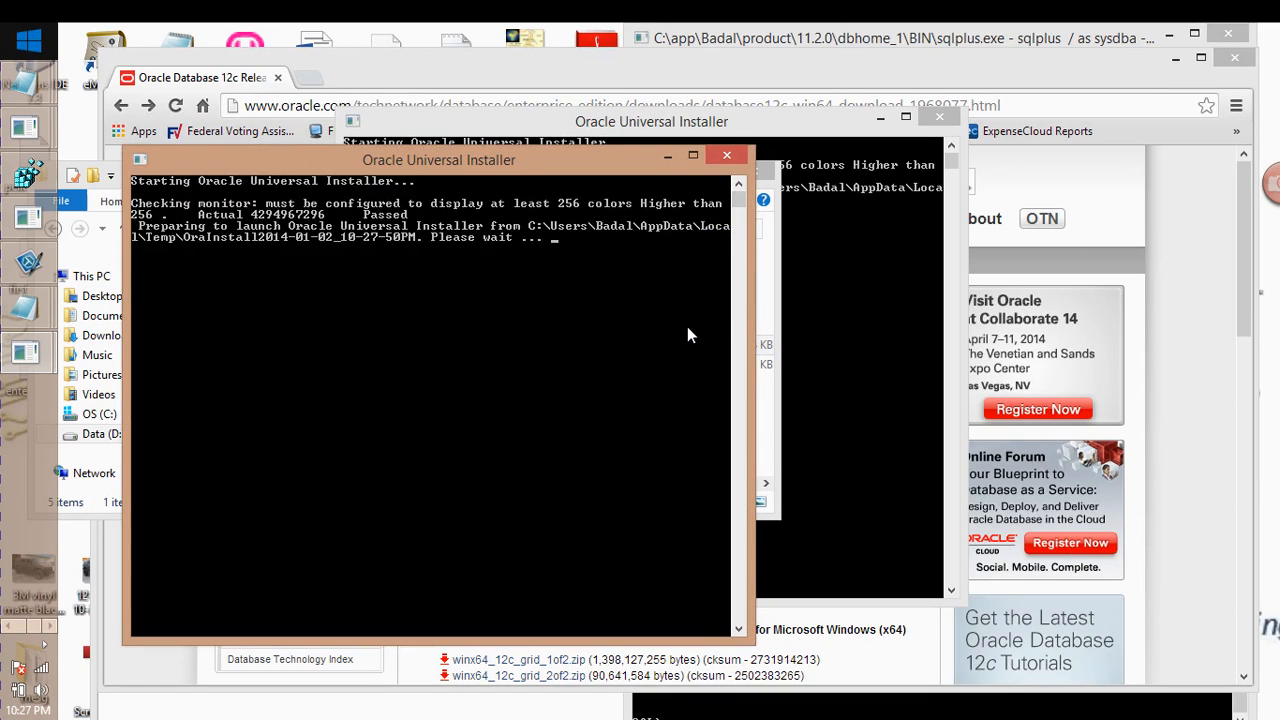
# Close the older installer console, rearrange the windows, and minimize the remaining console
pyautogui.click(936, 119)
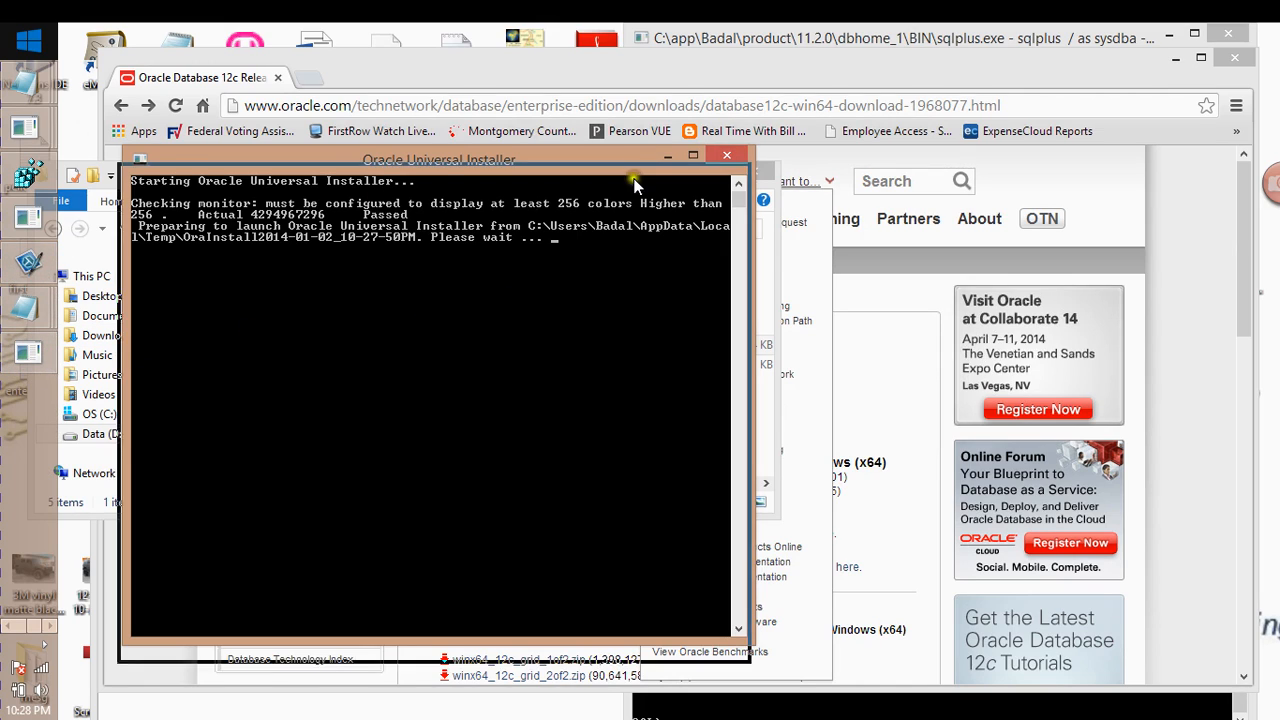
pyautogui.moveTo(641, 175); pyautogui.dragTo(614, 410)
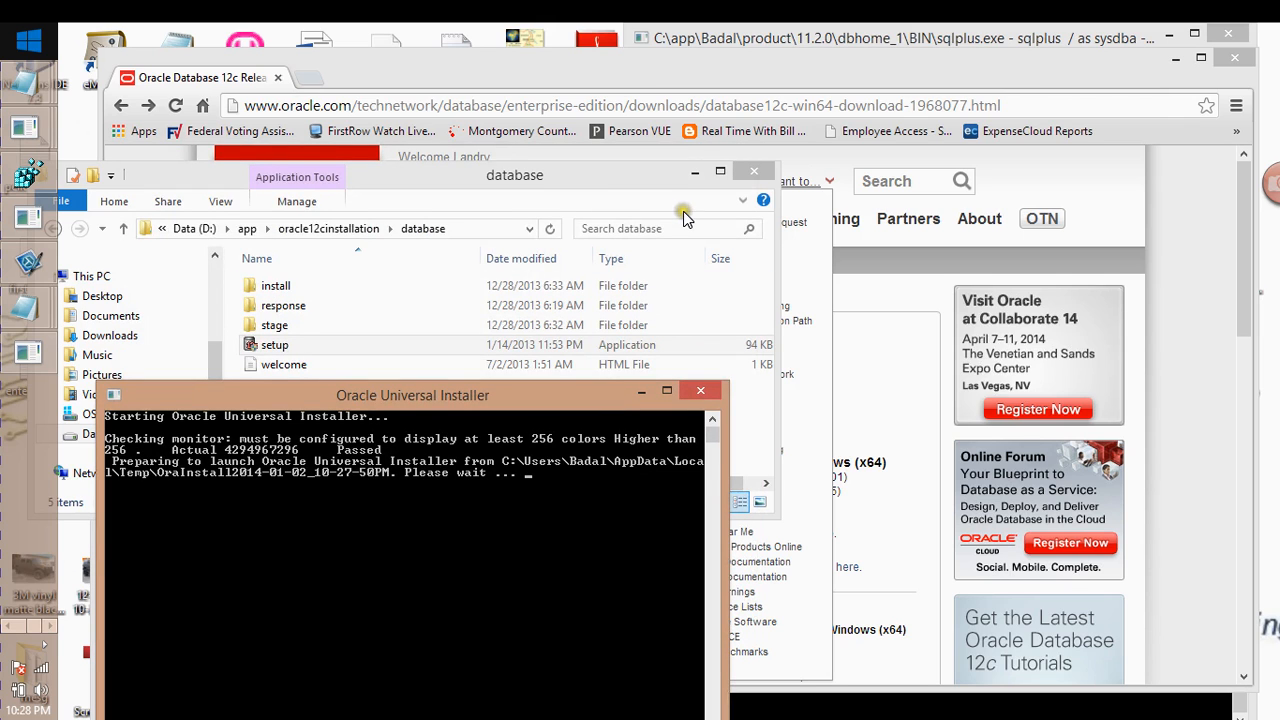
pyautogui.click(655, 184)
pyautogui.moveTo(655, 184); pyautogui.dragTo(652, 297)
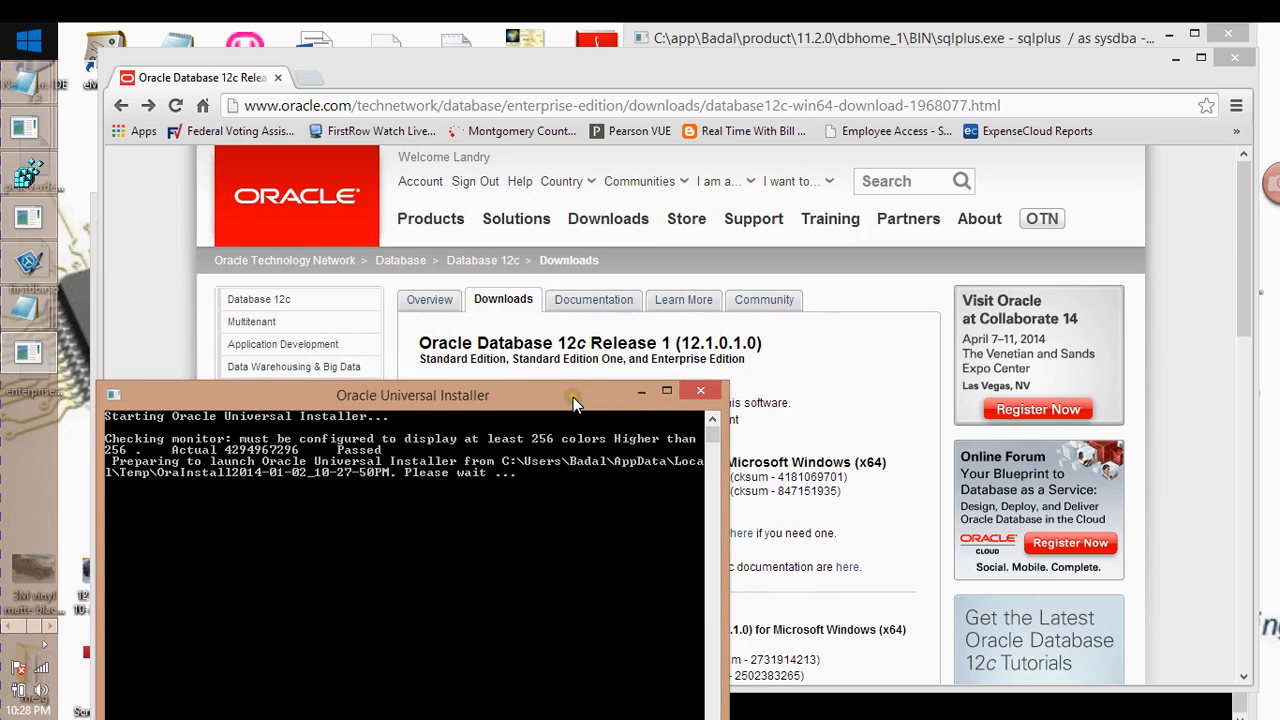
pyautogui.moveTo(573, 397); pyautogui.dragTo(717, 267)
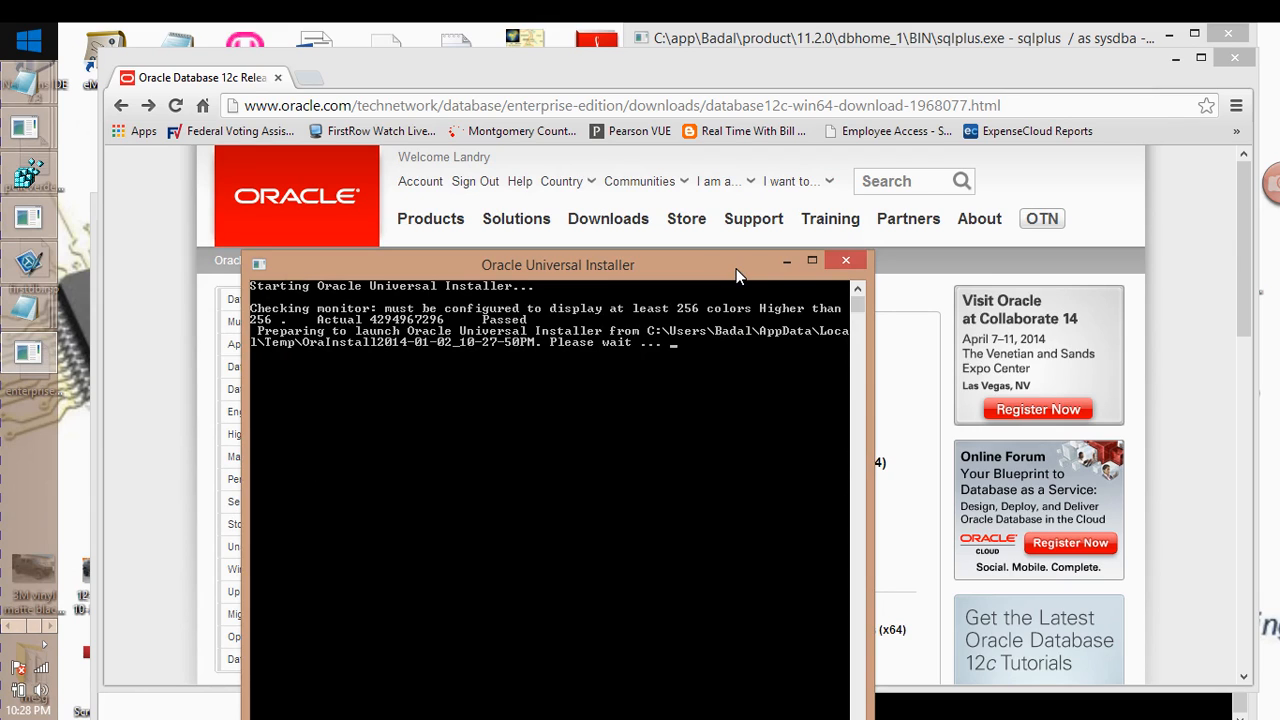
pyautogui.click(788, 261)
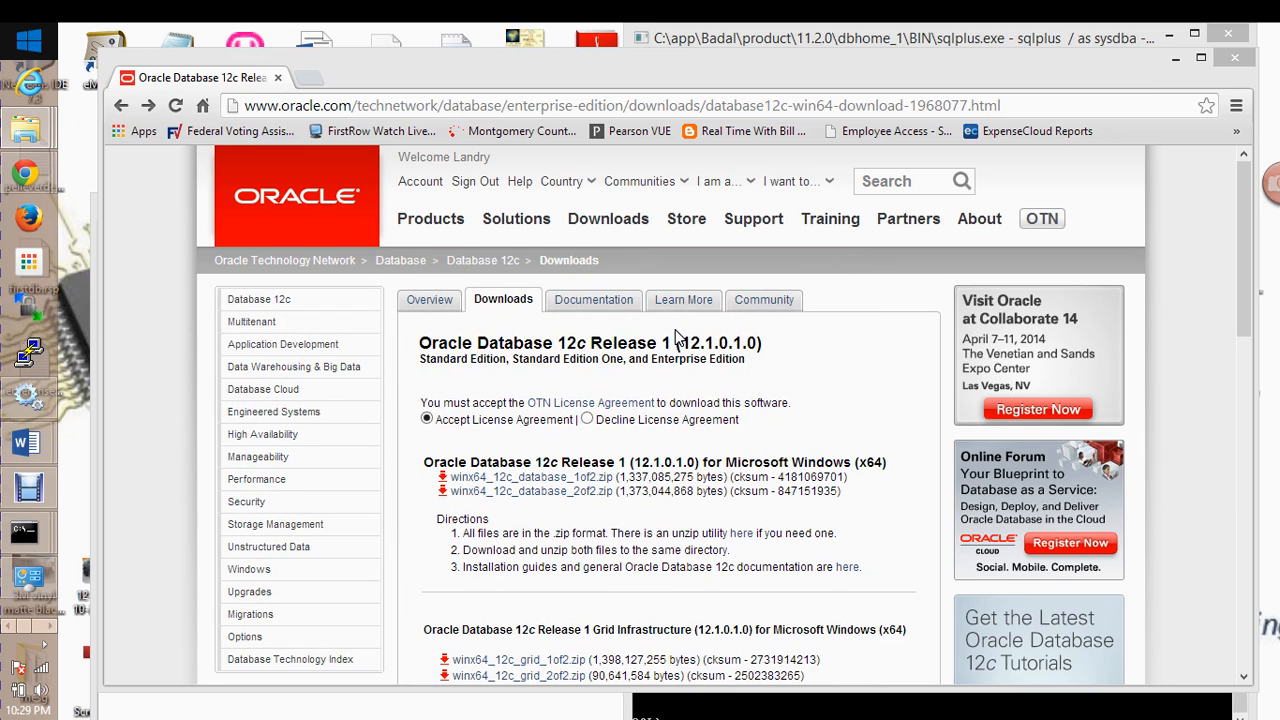
# Find the Oracle Database 12c installer wizard in the taskbar and bring it forward at step 1 of 11
pyautogui.click(678, 344)
pyautogui.click(50, 628)
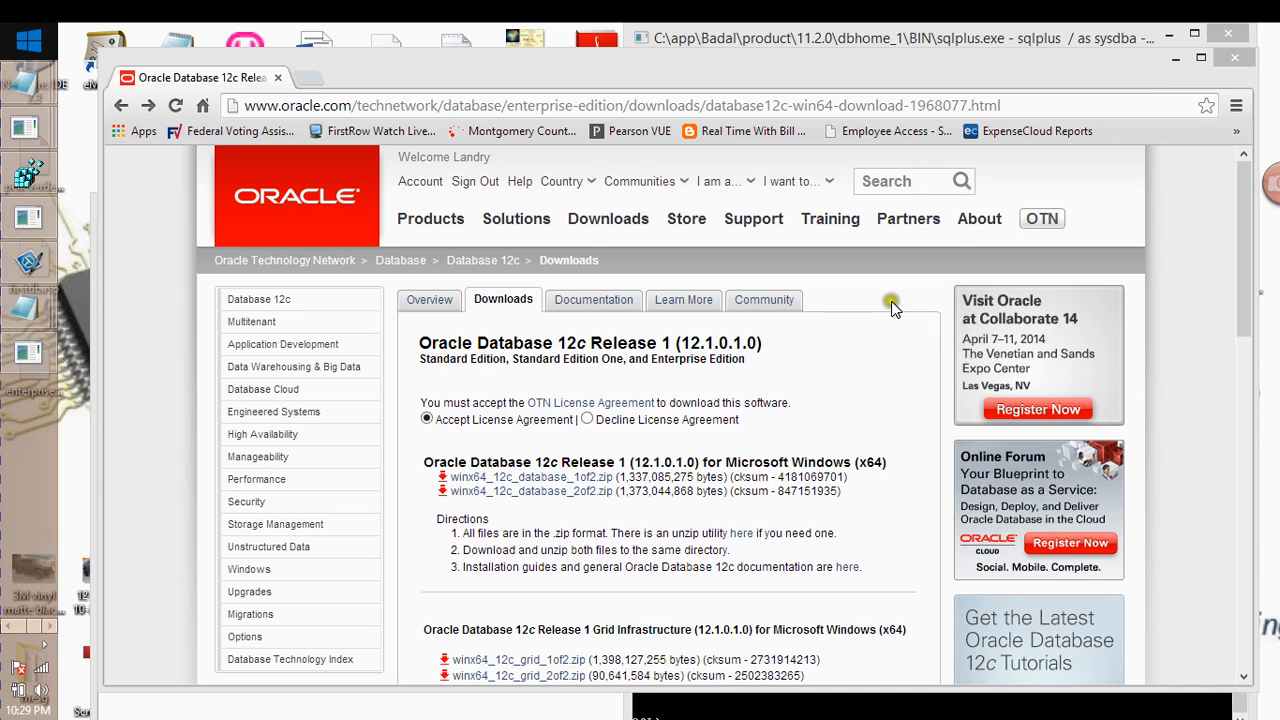
pyautogui.click(393, 80)
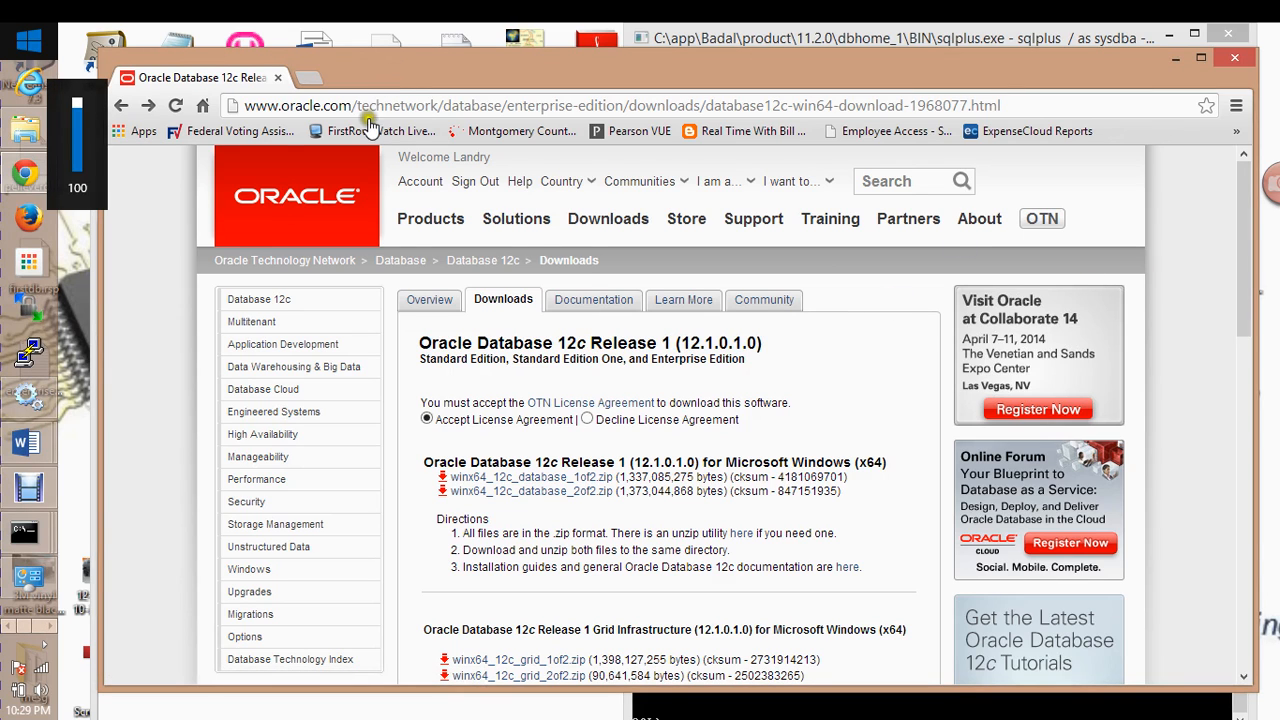
pyautogui.click(50, 628)
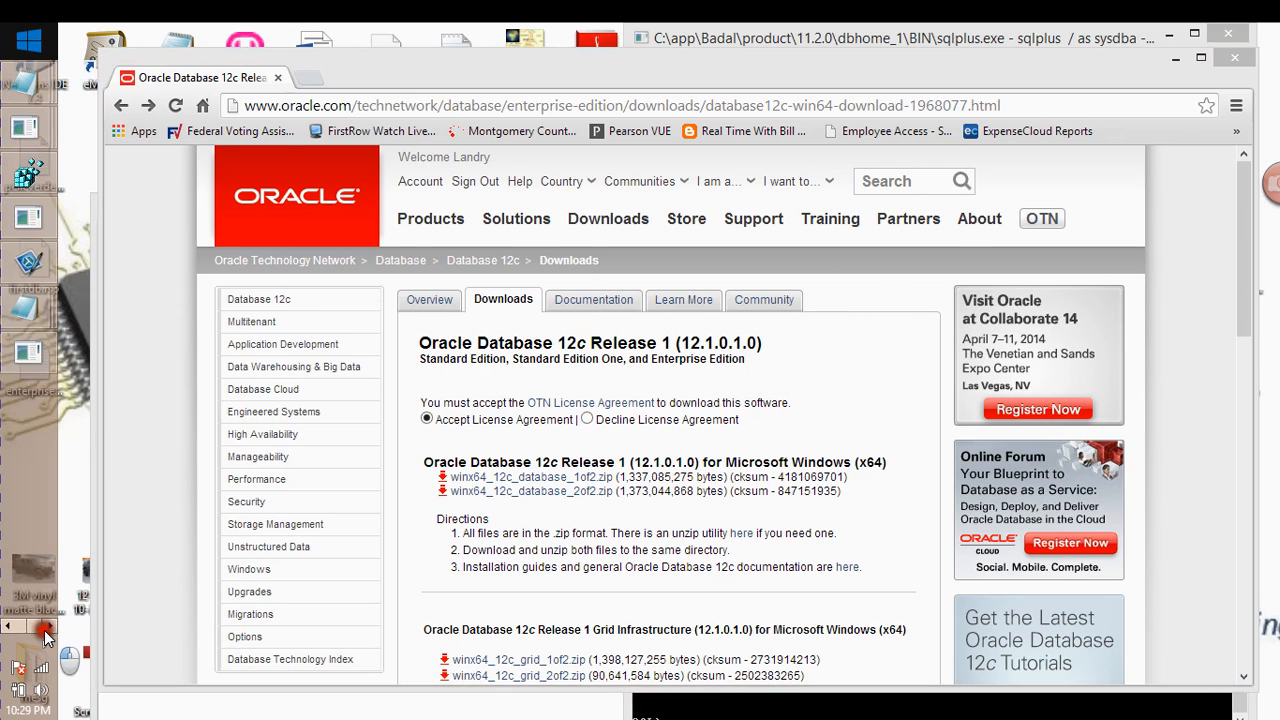
pyautogui.doubleClick(28, 354)
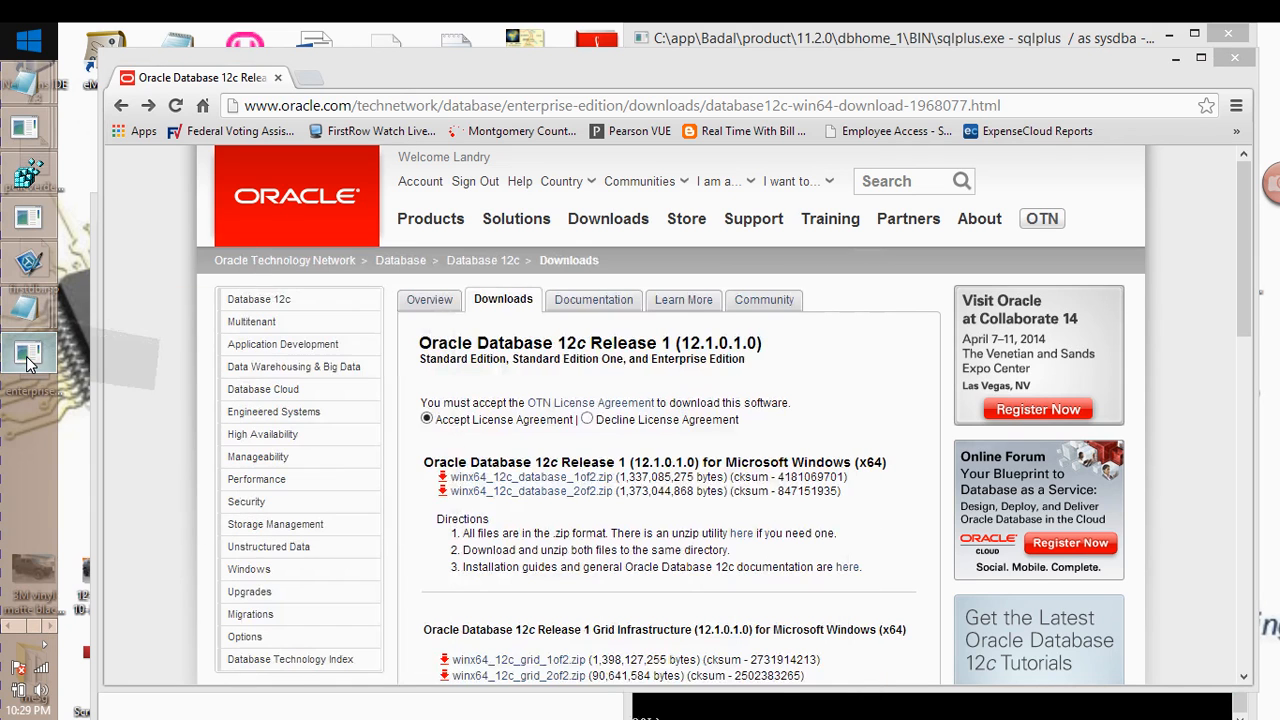
pyautogui.doubleClick(28, 362)
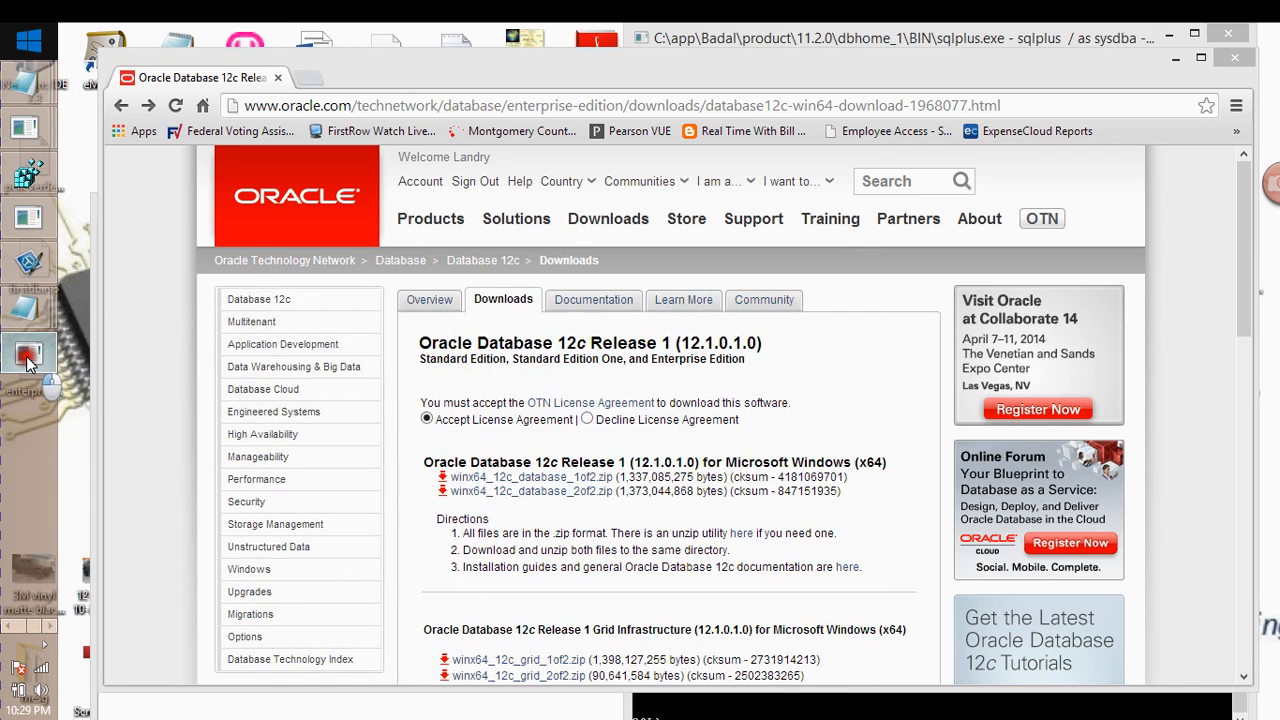
pyautogui.click(848, 262)
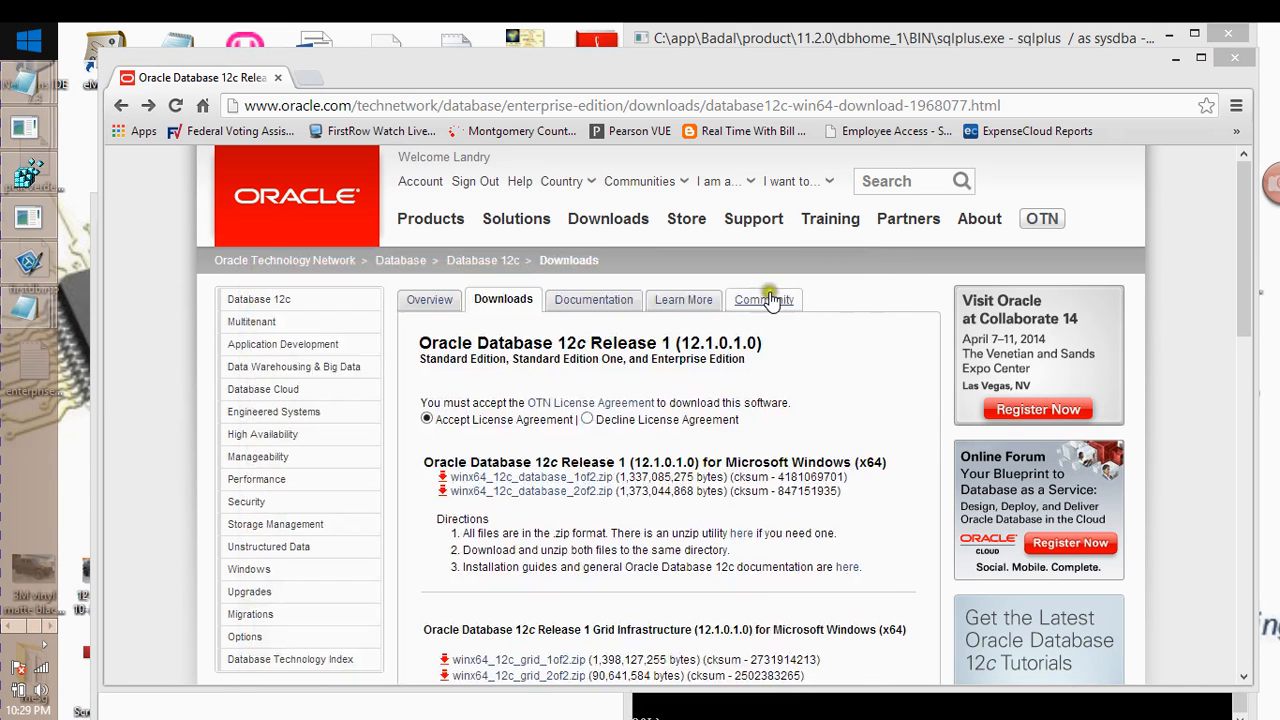
pyautogui.moveTo(35, 318)
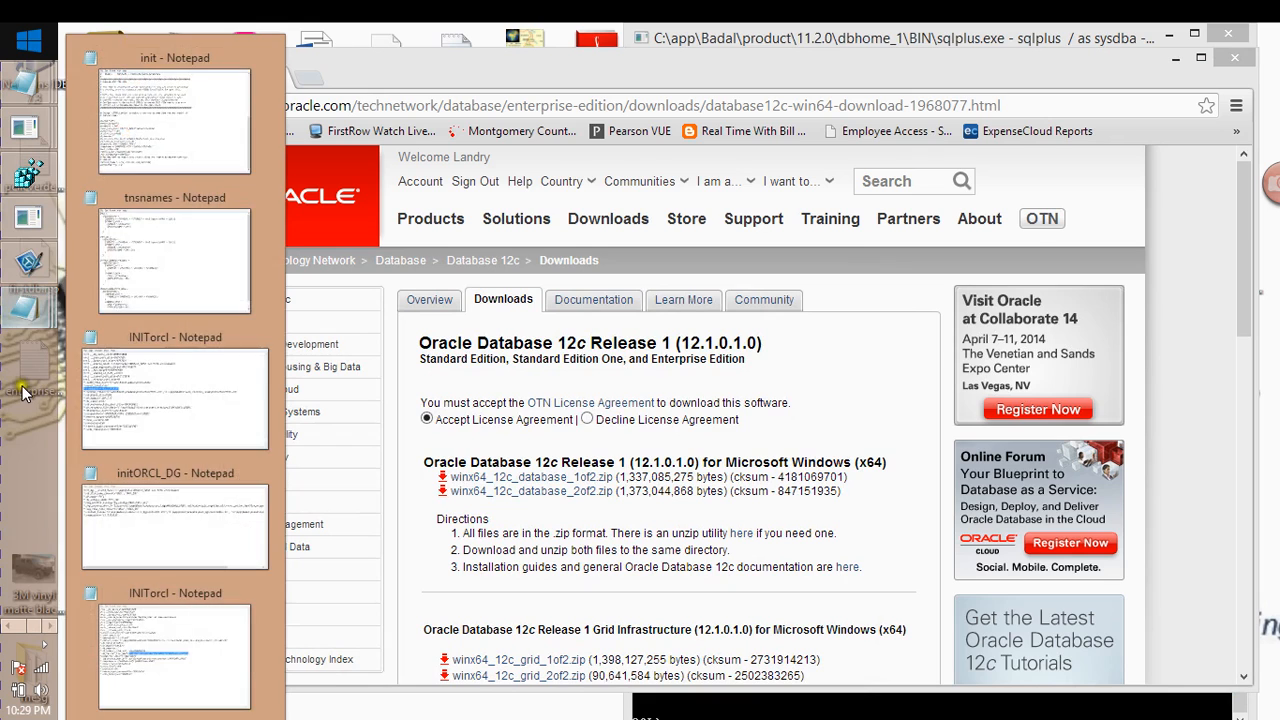
pyautogui.click(706, 76)
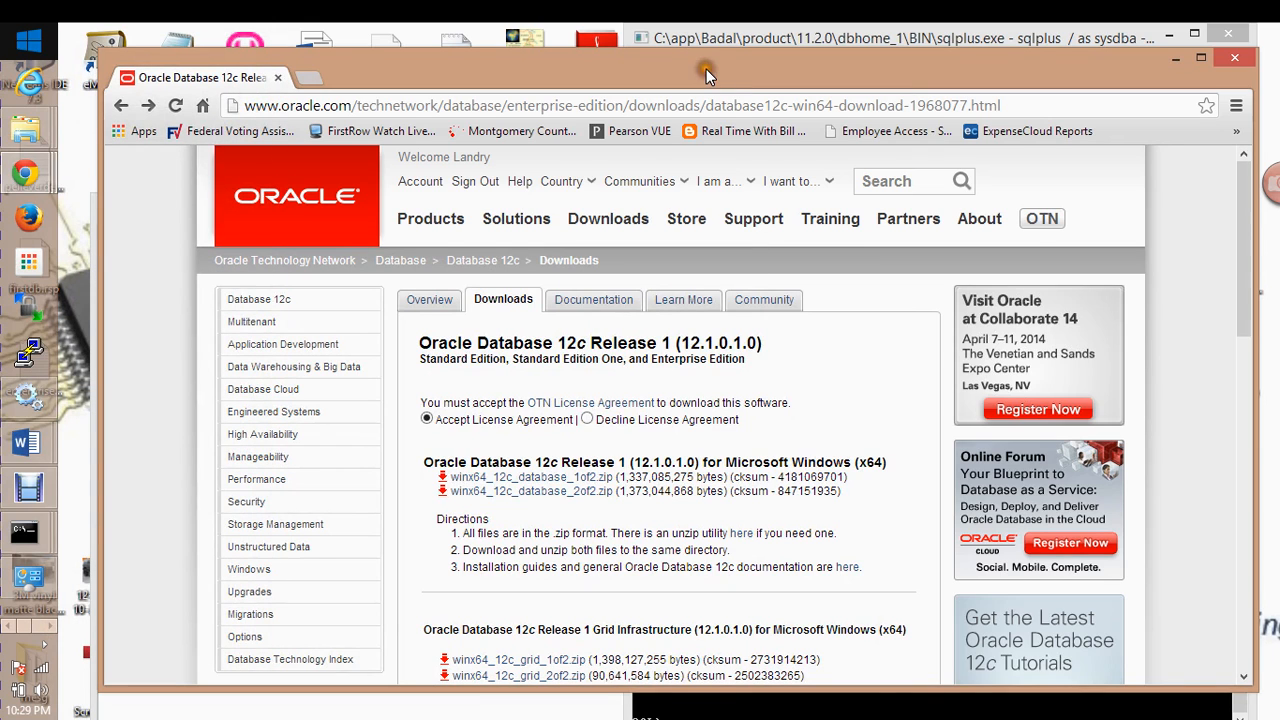
pyautogui.click(44, 625)
pyautogui.click(39, 383)
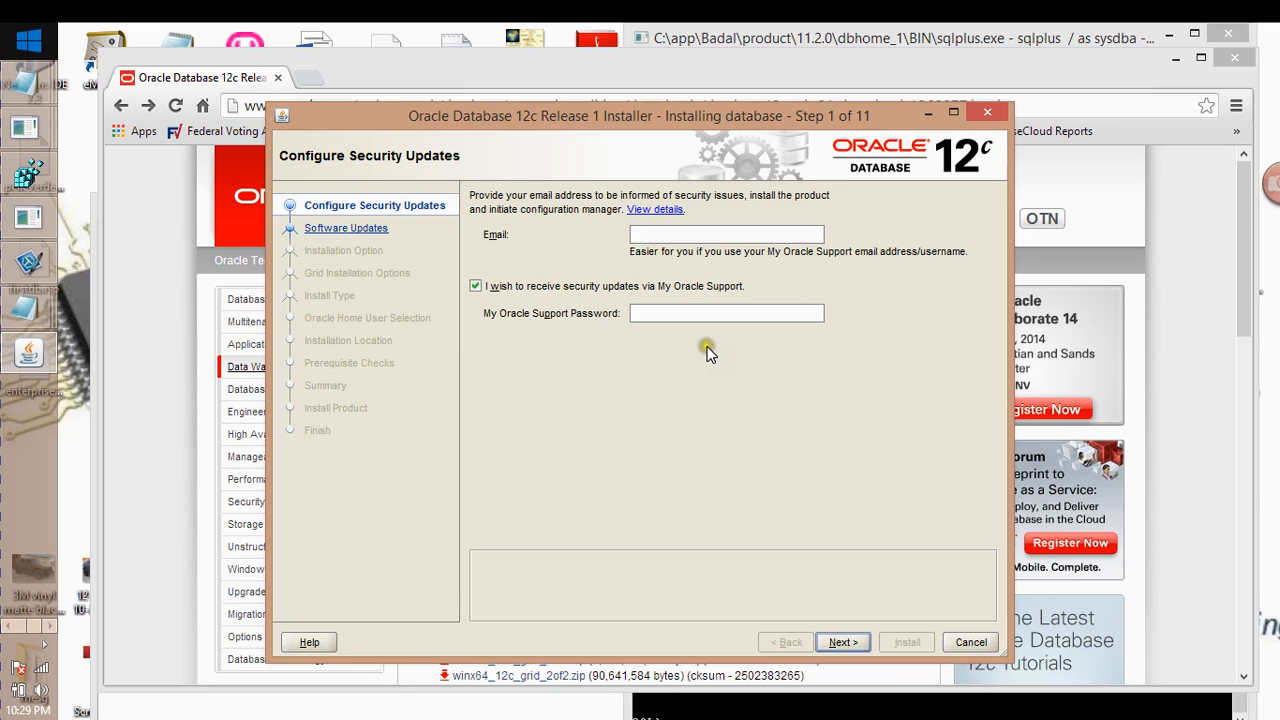
# Decline security update e-mails, accept the missing e-mail warning, and choose Skip software updates
pyautogui.click(476, 287)
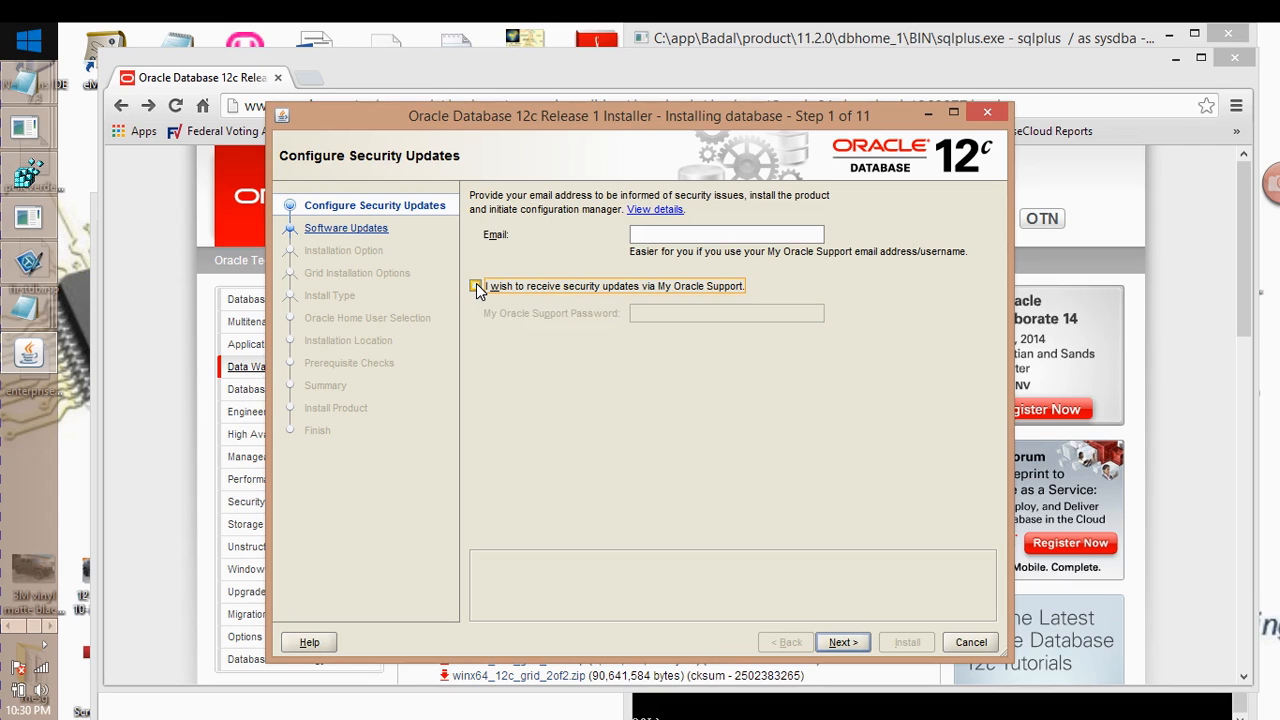
pyautogui.click(838, 640)
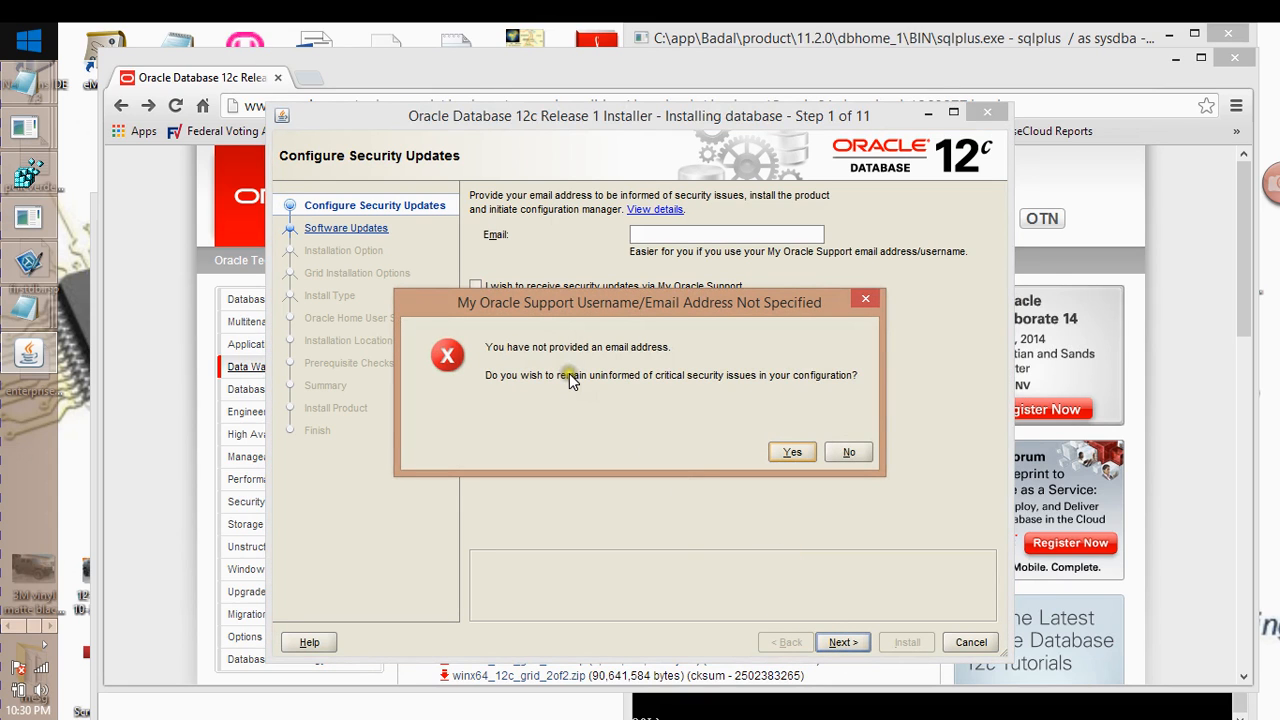
pyautogui.click(792, 452)
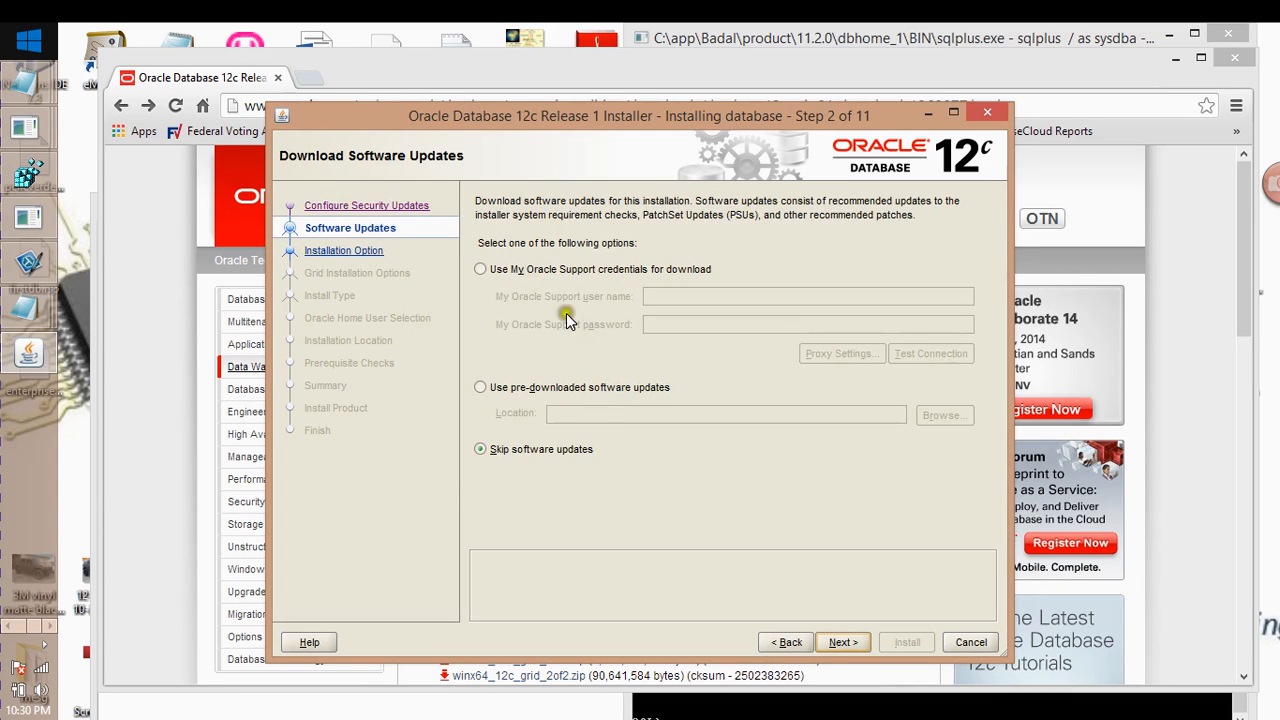
pyautogui.click(482, 450)
# Advance through Installation Option, keeping 'Create and configure a database', to System Class with Desktop class
pyautogui.click(840, 641)
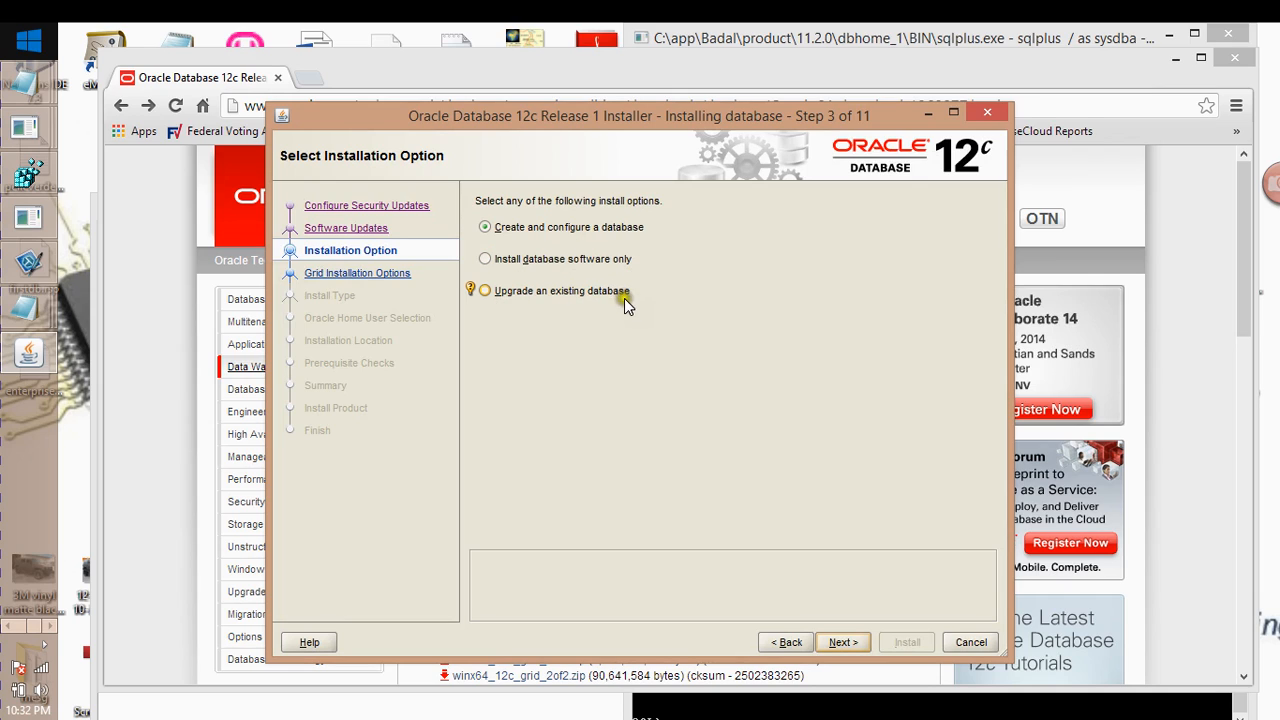
pyautogui.click(848, 642)
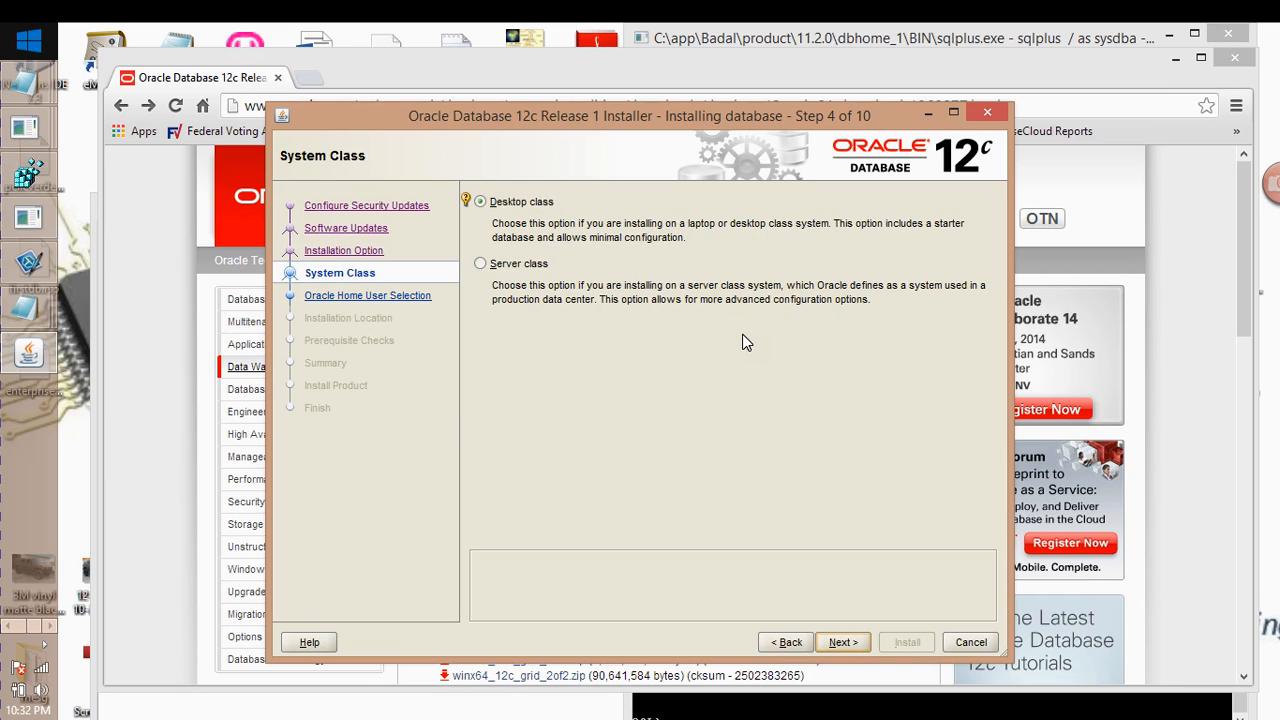
# Continue to Specify Oracle Home User and choose Use Existing Windows User
pyautogui.click(790, 395)
pyautogui.click(851, 590)
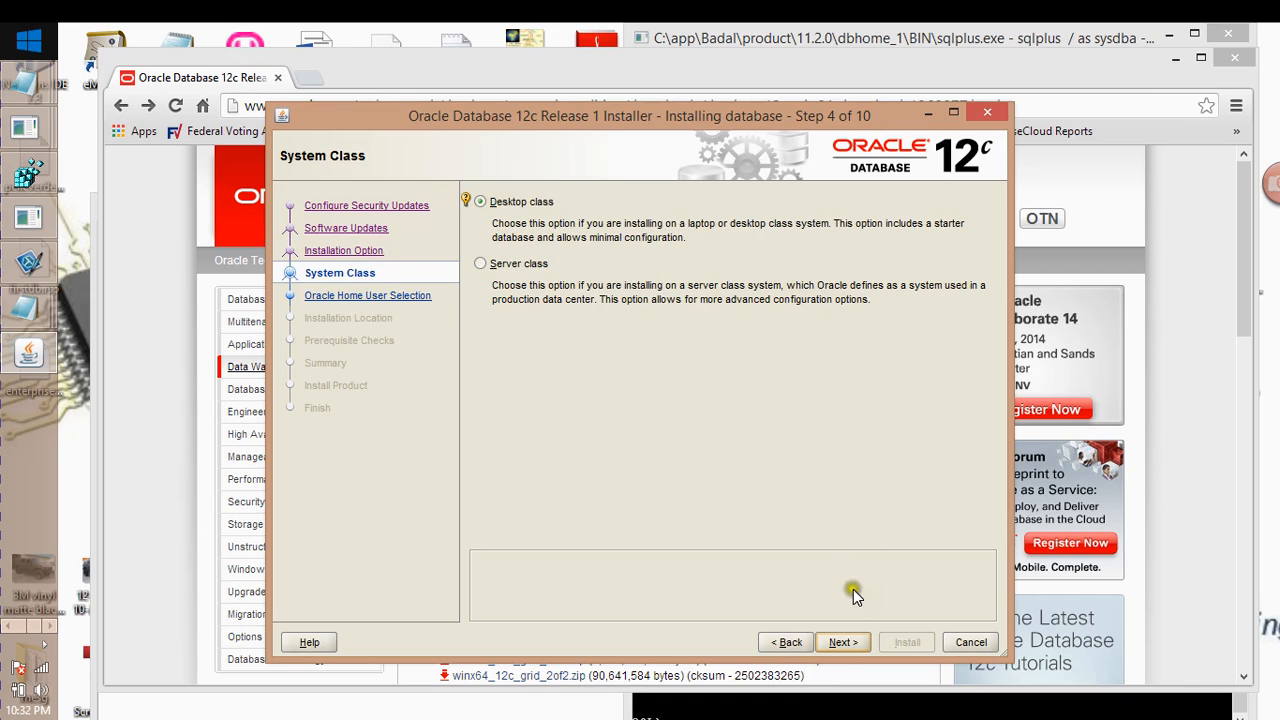
pyautogui.click(846, 642)
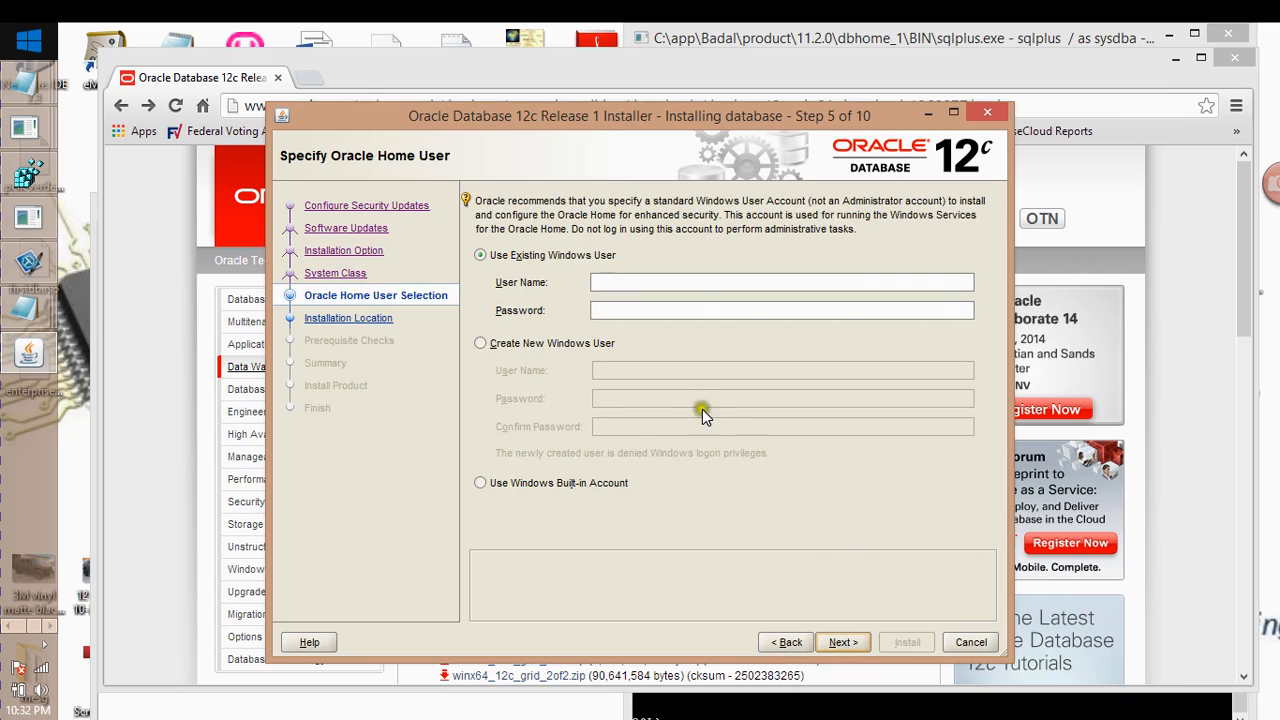
pyautogui.click(603, 406)
pyautogui.click(556, 254)
# Enter ORACLE_USER1 as the user name and type the account's password
pyautogui.click(607, 287)
pyautogui.write('ORACLE_IS')
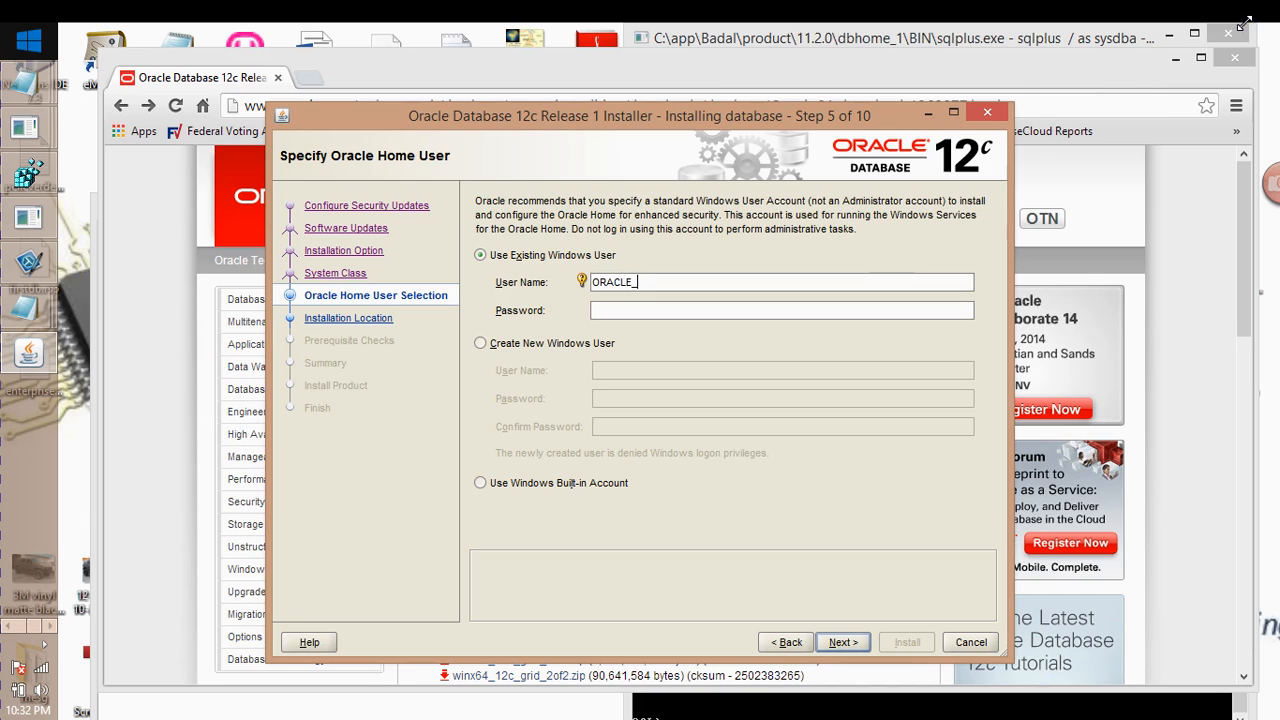
pyautogui.press('BackSpace')
pyautogui.press('BackSpace')
pyautogui.write('USER1')
pyautogui.press('Tab')
pyautogui.write('••••••••')
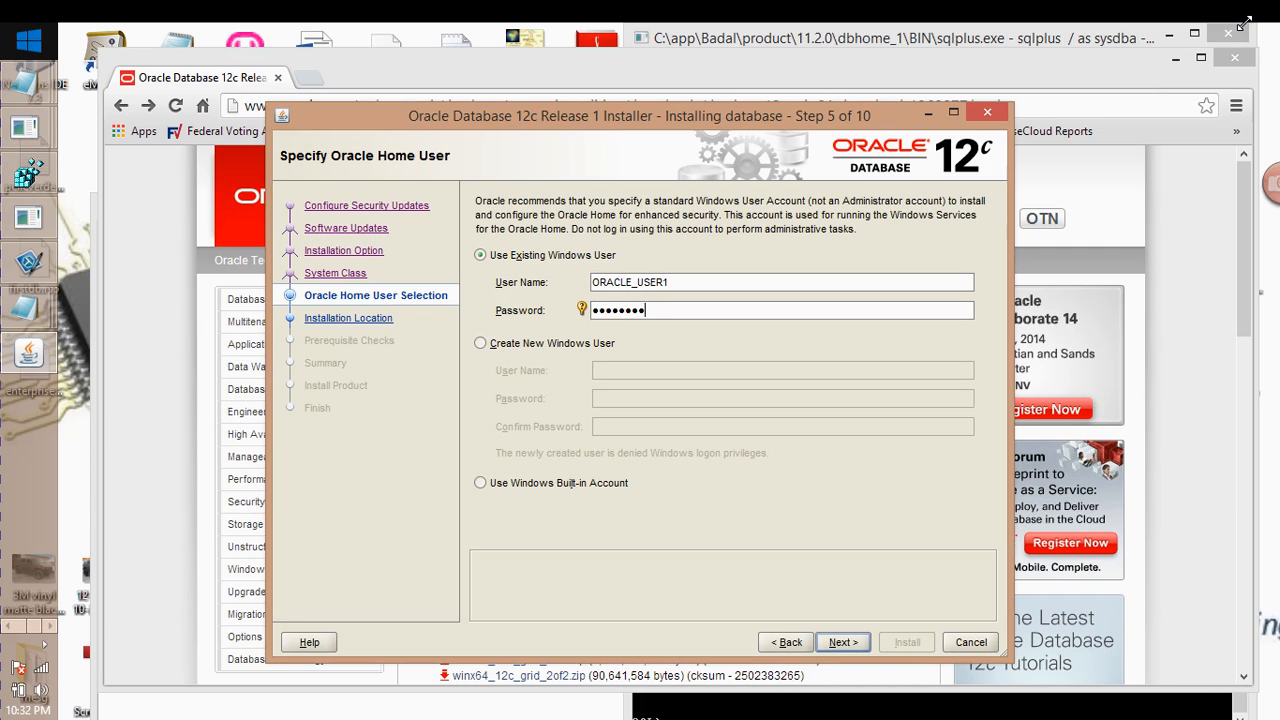
pyautogui.press('BackSpace')
pyautogui.press('BackSpace')
pyautogui.press('BackSpace')
pyautogui.press('BackSpace')
pyautogui.press('BackSpace')
pyautogui.press('BackSpace')
pyautogui.press('BackSpace')
pyautogui.press('BackSpace')
pyautogui.write('••••••••')
pyautogui.press('BackSpace')
pyautogui.press('BackSpace')
pyautogui.press('BackSpace')
pyautogui.press('BackSpace')
pyautogui.press('BackSpace')
pyautogui.press('BackSpace')
pyautogui.press('BackSpace')
pyautogui.press('BackSpace')
pyautogui.write('•••••••••')
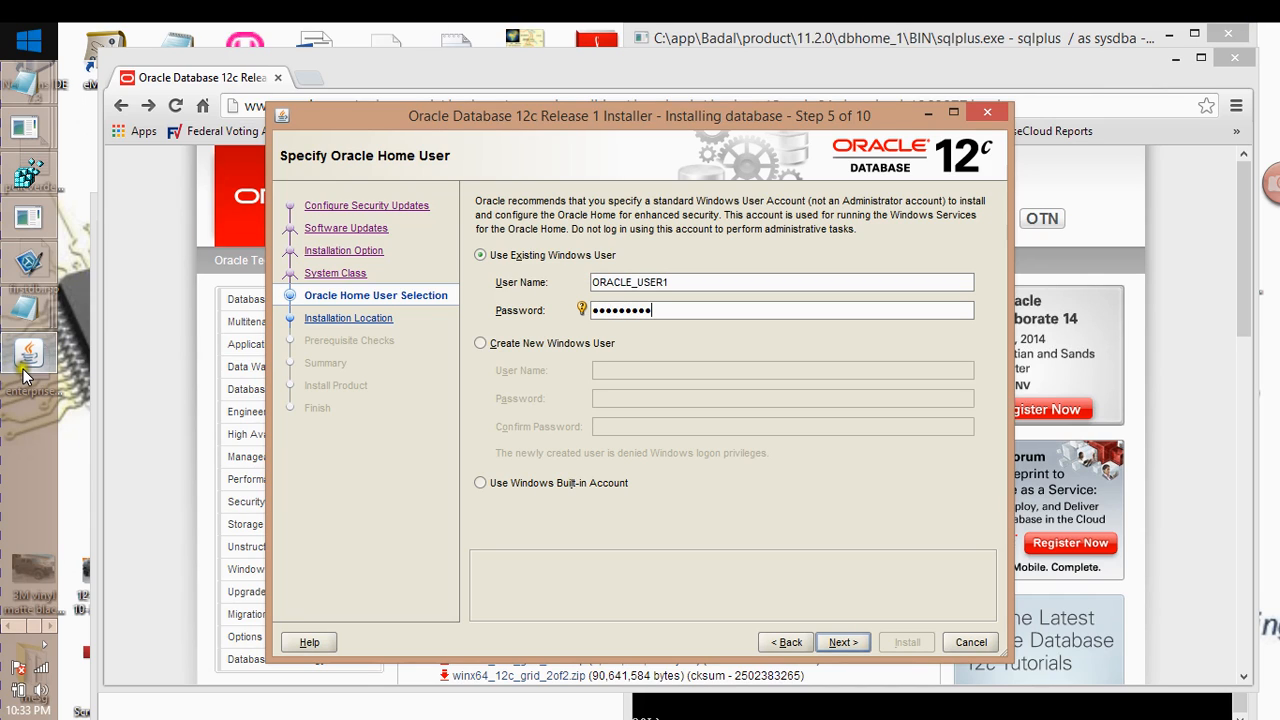
pyautogui.click(7, 623)
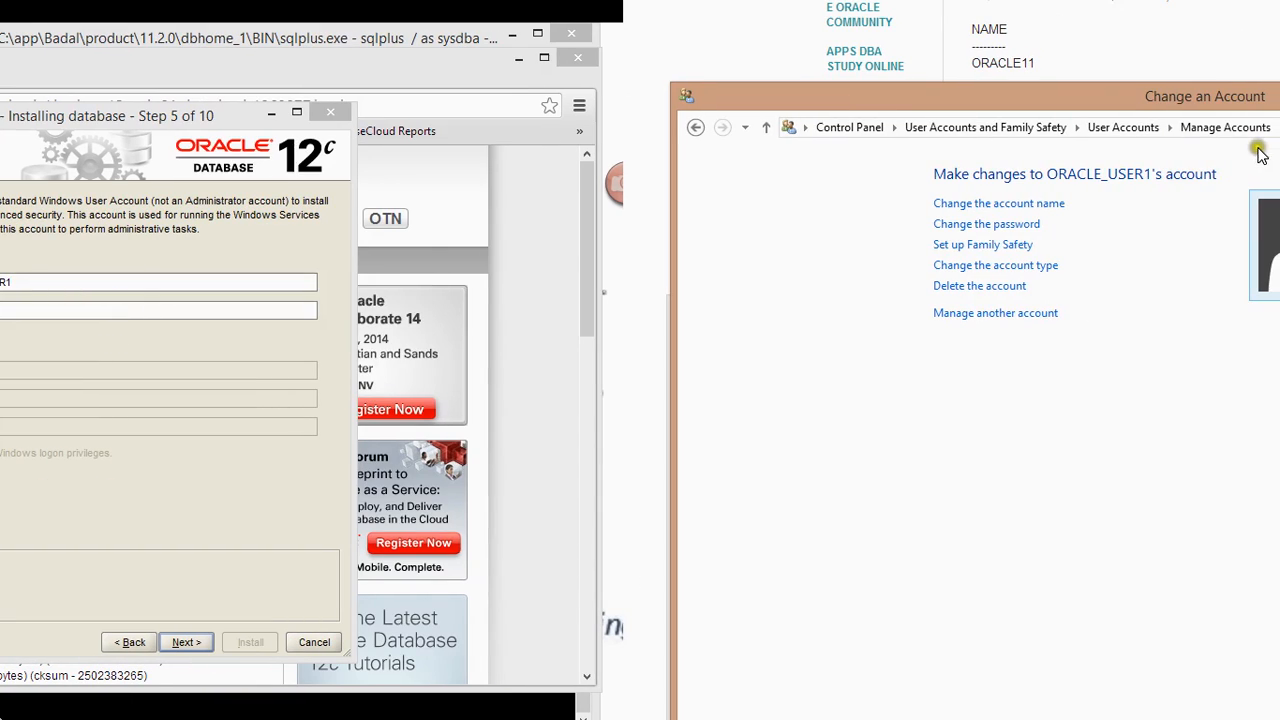
pyautogui.moveTo(1181, 105); pyautogui.dragTo(490, 64)
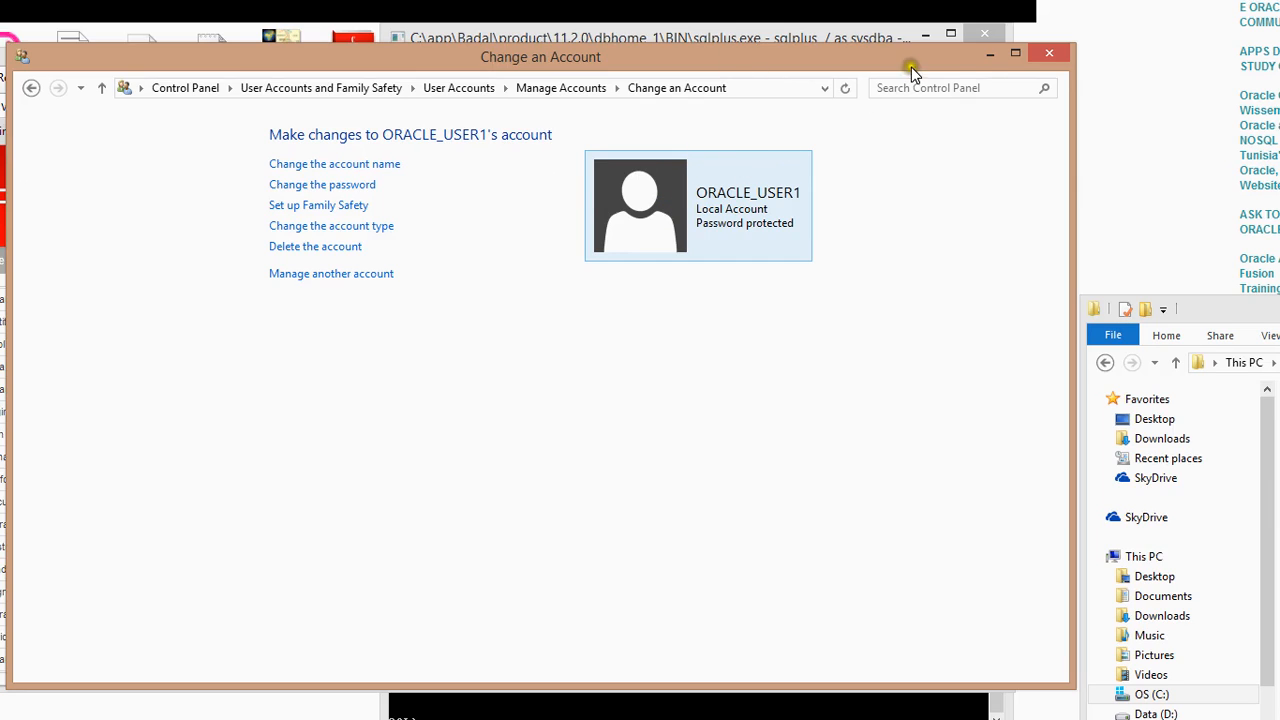
pyautogui.click(990, 55)
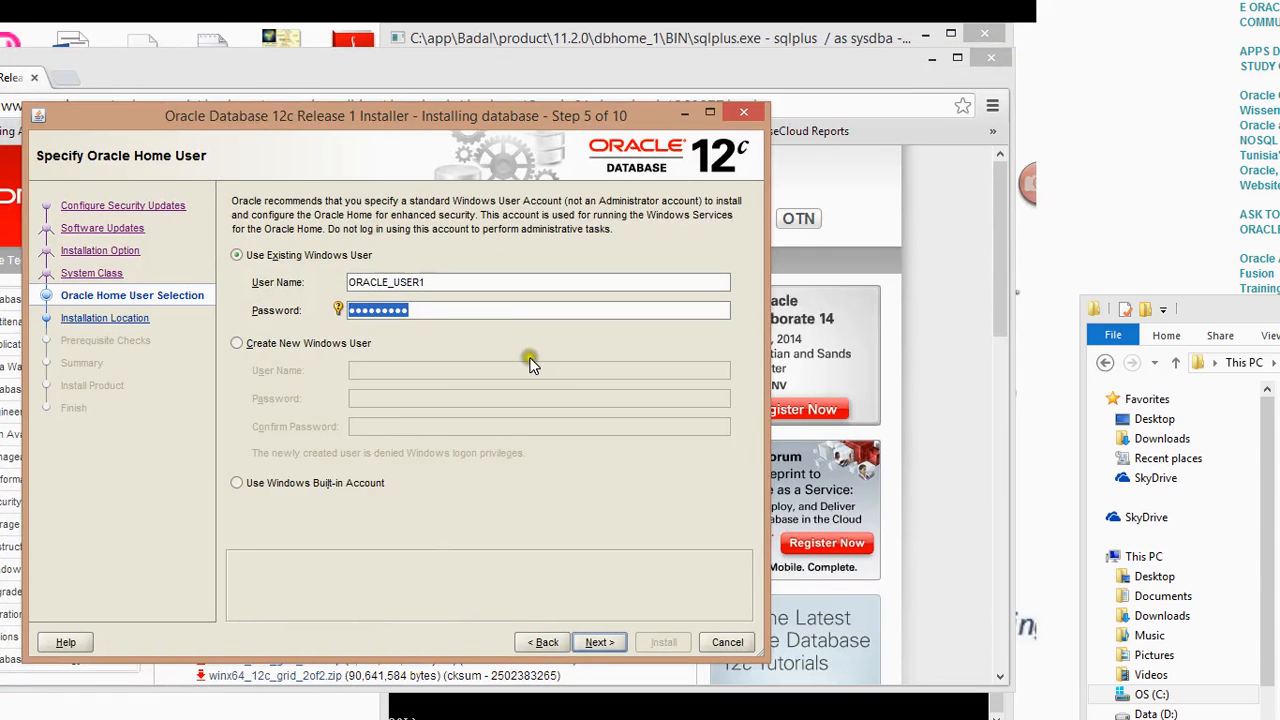
# Advance to Typical Install Configuration and edit the global database name from orcl to orcl4
pyautogui.click(596, 642)
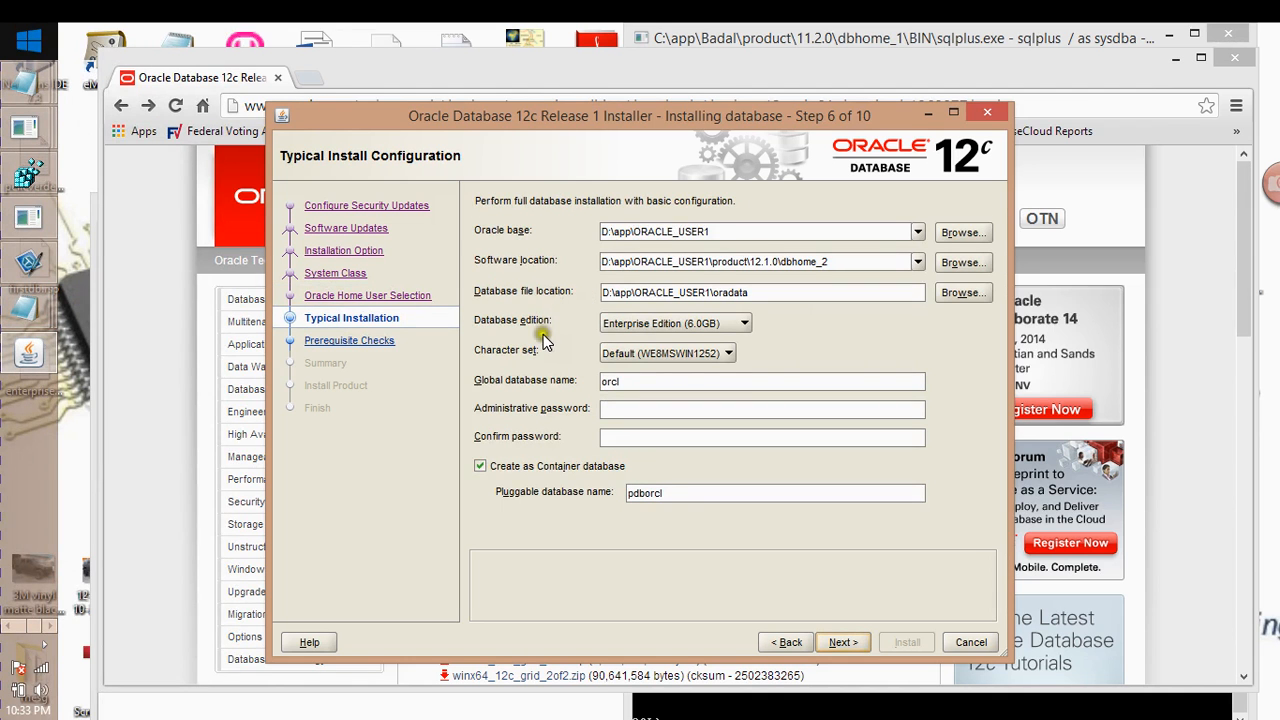
pyautogui.click(623, 383)
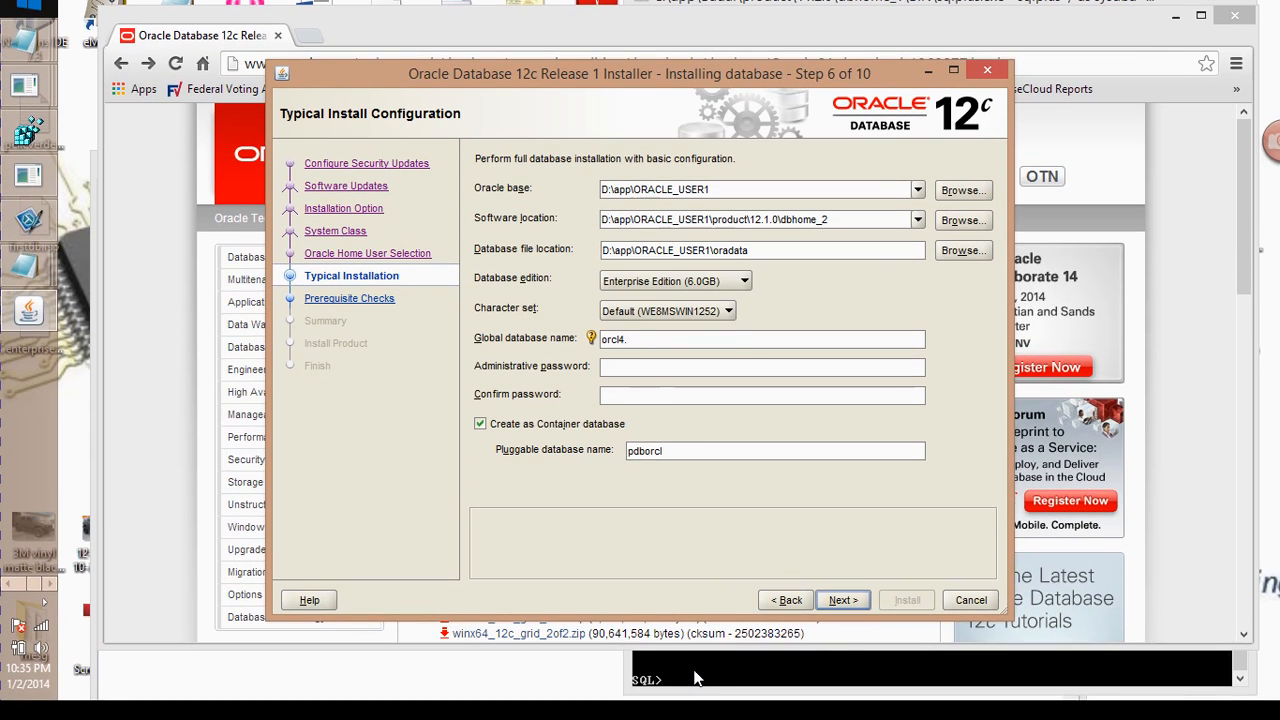
# In the SQL*Plus console, run host, then try ifconfig and ipconfig to find the IP address
pyautogui.click(697, 678)
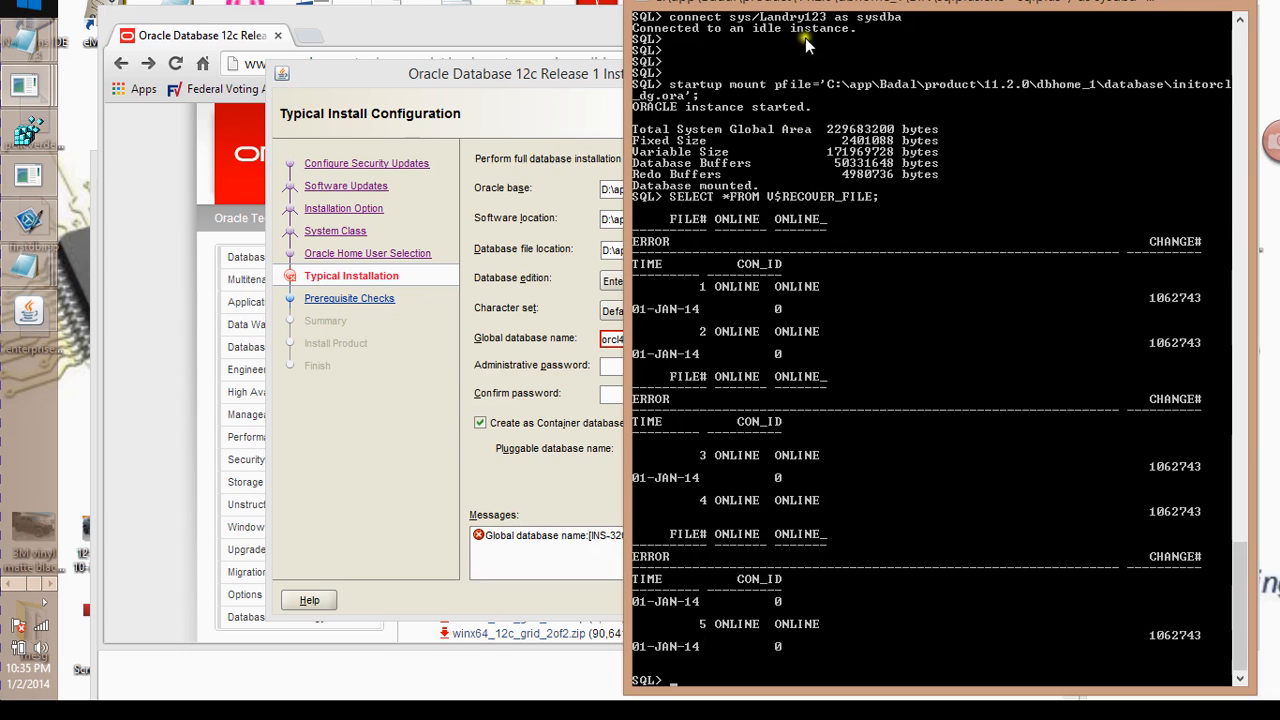
pyautogui.moveTo(758, 26); pyautogui.dragTo(512, 265)
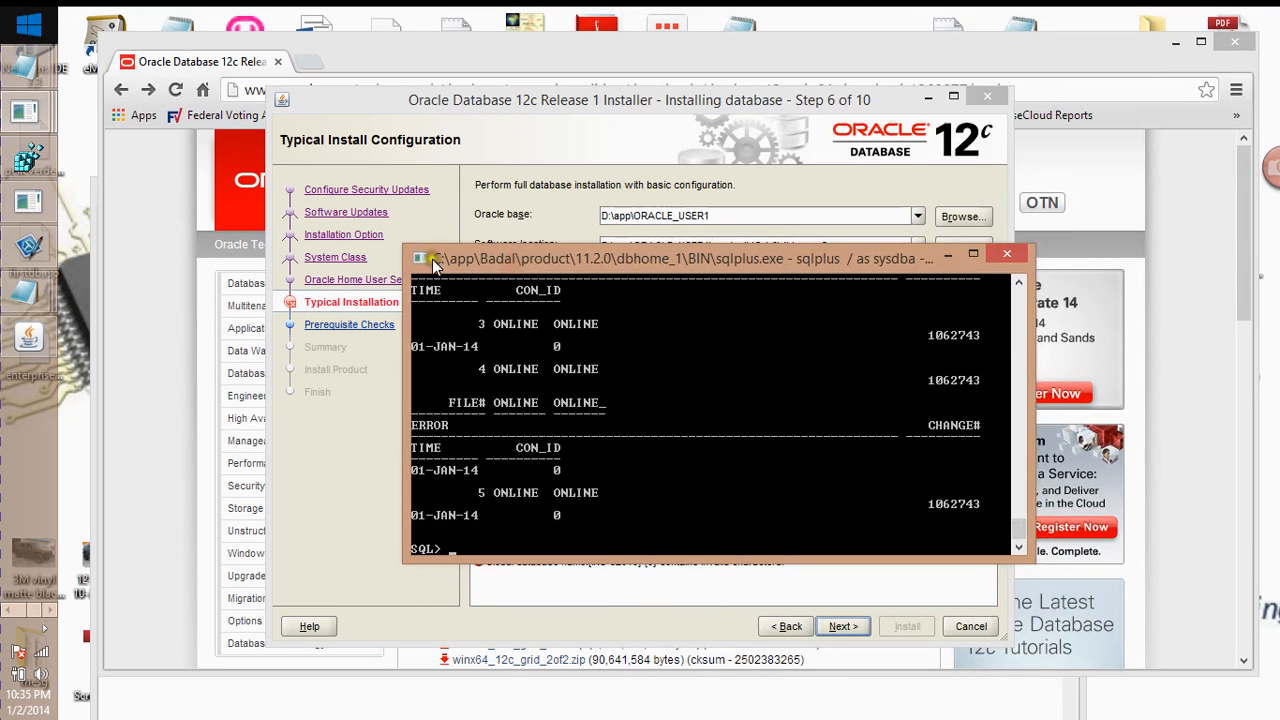
pyautogui.moveTo(516, 482); pyautogui.dragTo(479, 117)
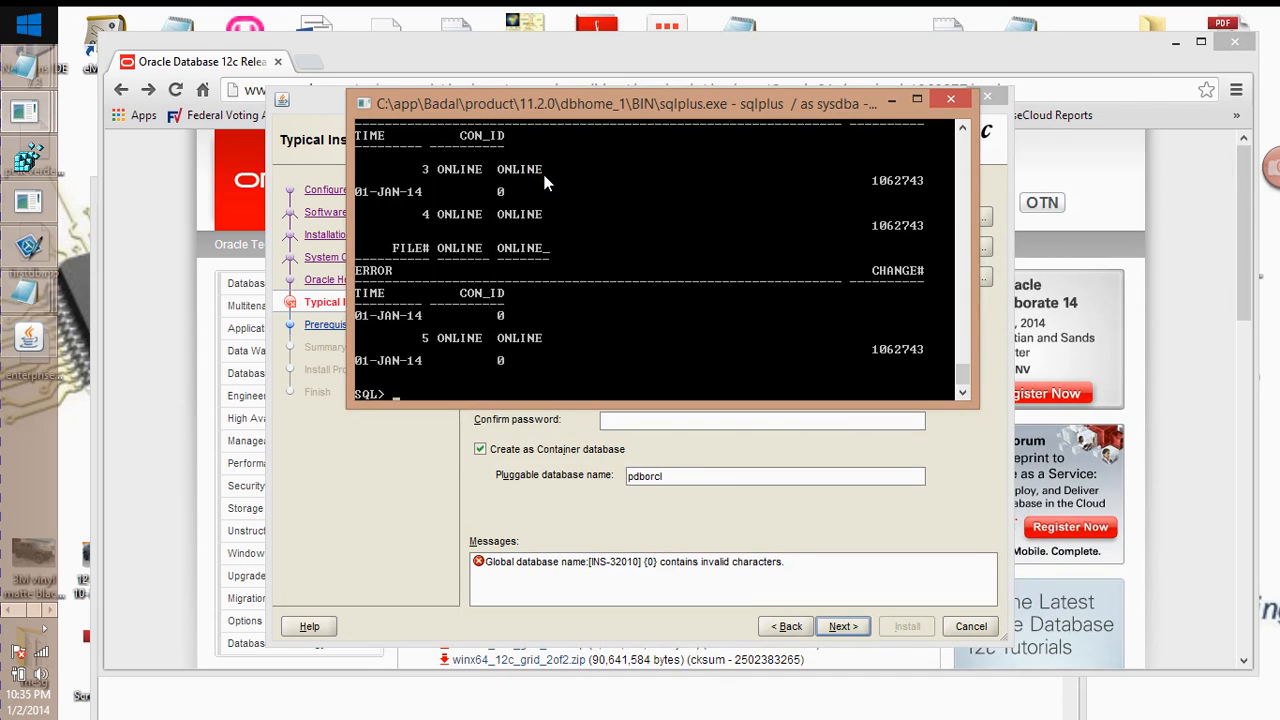
pyautogui.write('host')
pyautogui.press('Return')
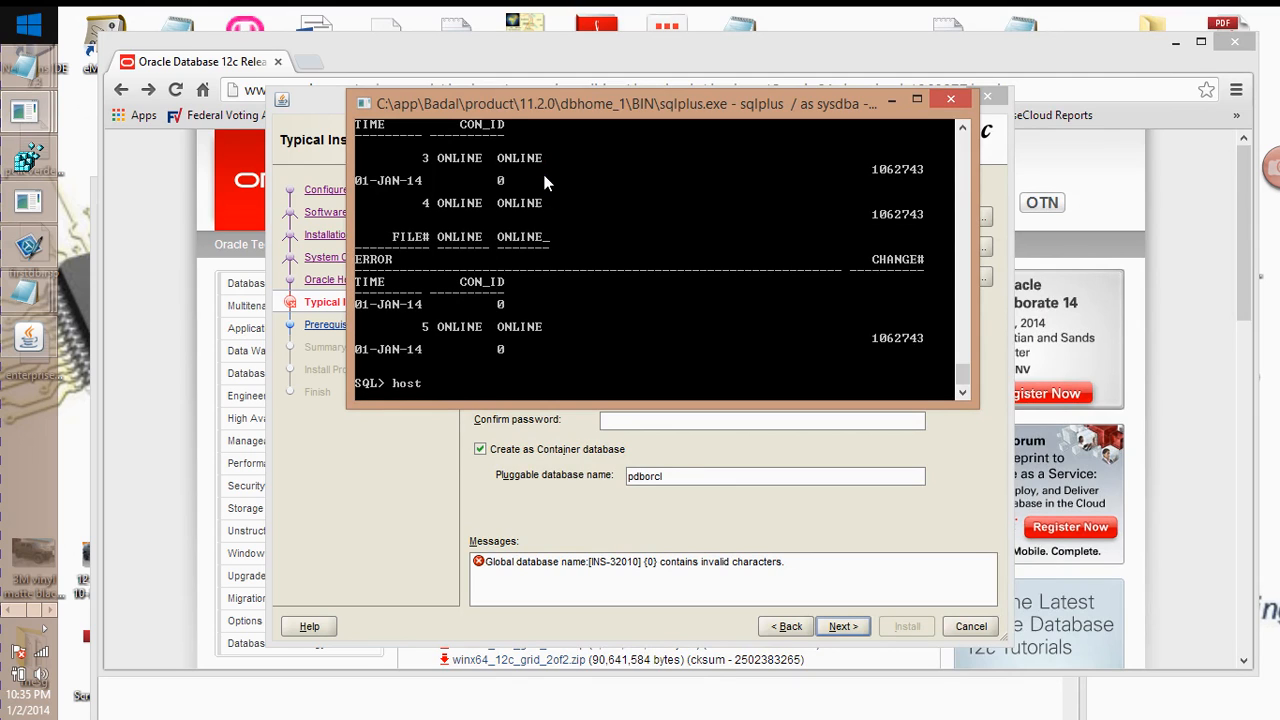
pyautogui.write('if')
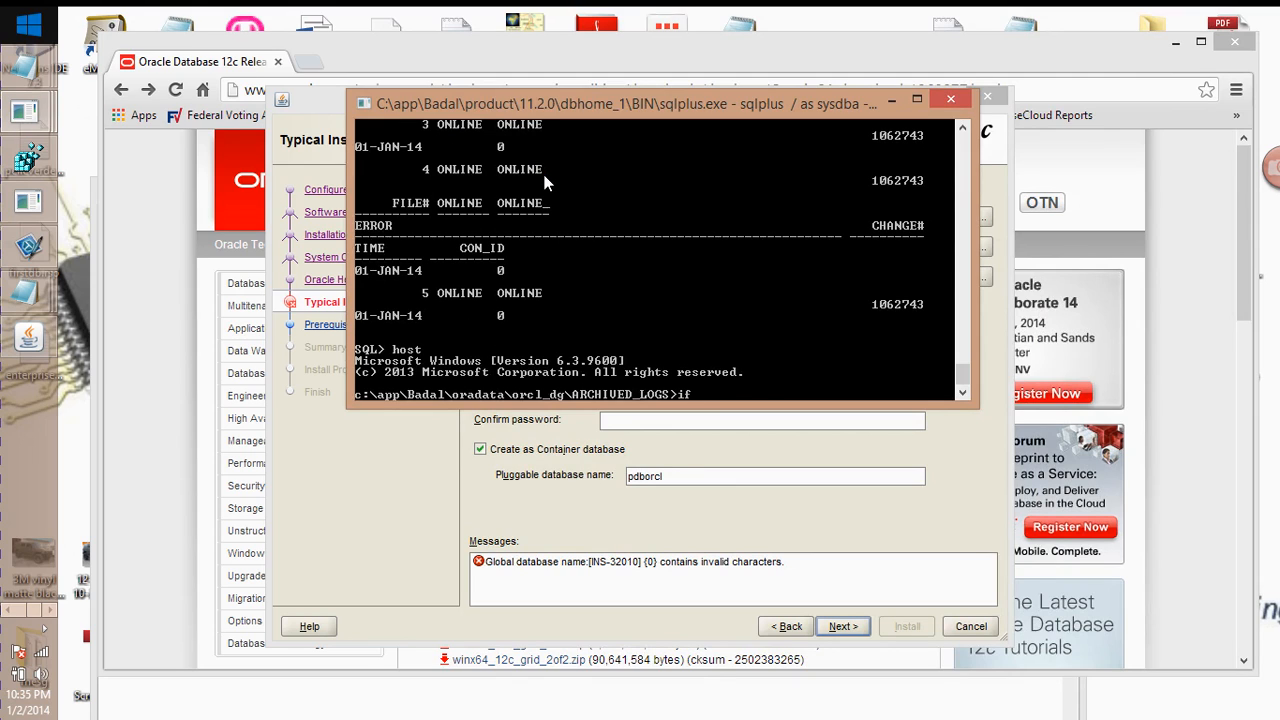
pyautogui.write('config')
pyautogui.press('Return')
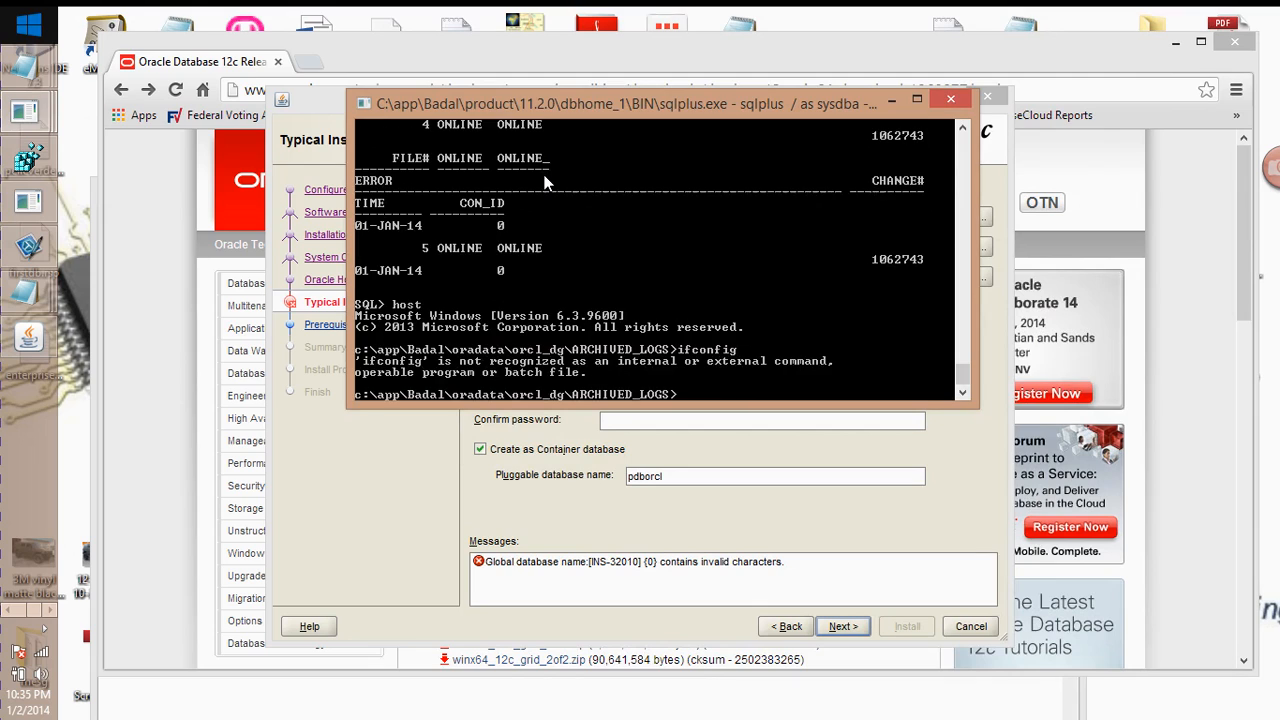
pyautogui.write('ipconfig')
pyautogui.press('Return')
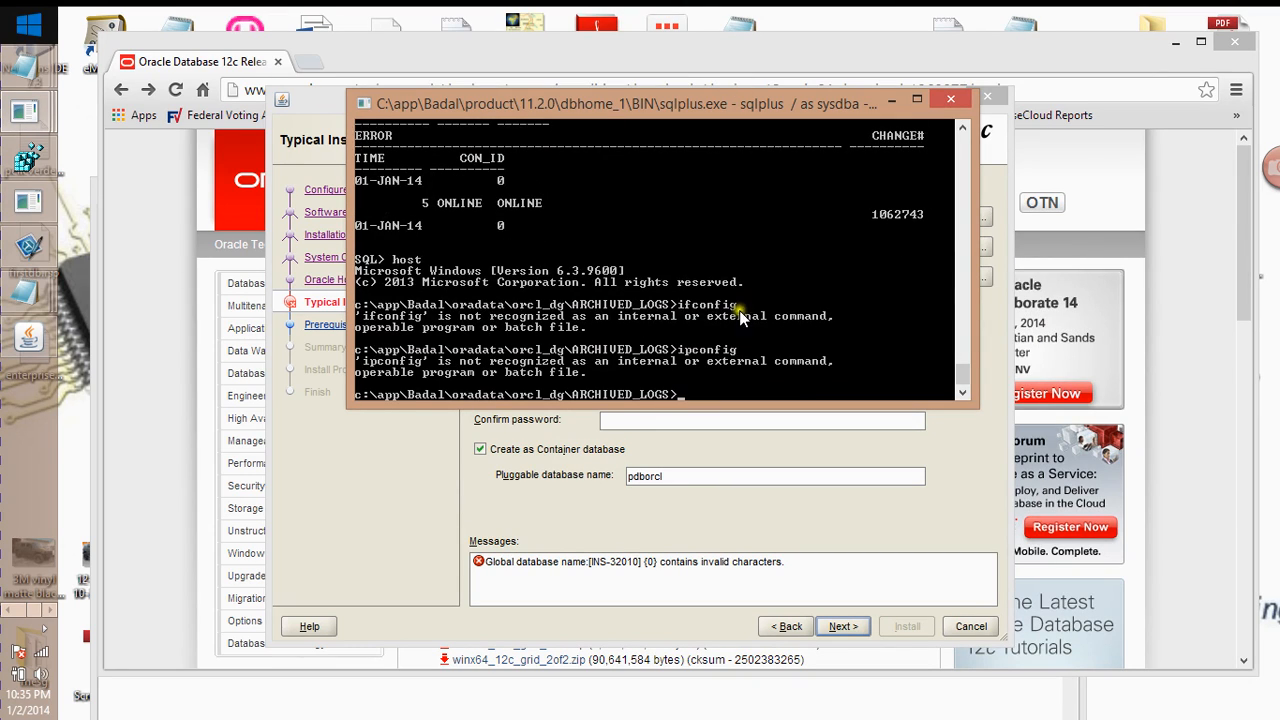
# Open Command Prompt (Admin) from the Start button's context menu
pyautogui.moveTo(1, 8)
pyautogui.moveTo(30, 52)
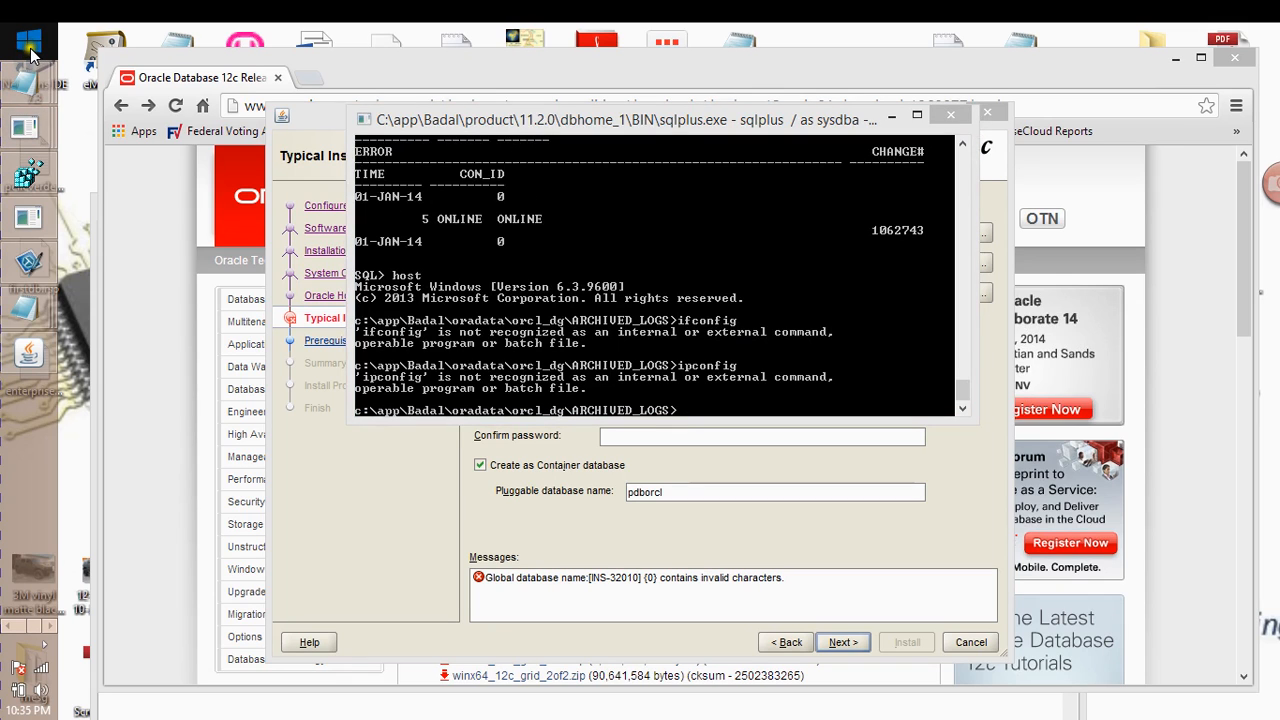
pyautogui.rightClick(30, 52)
pyautogui.click(107, 241)
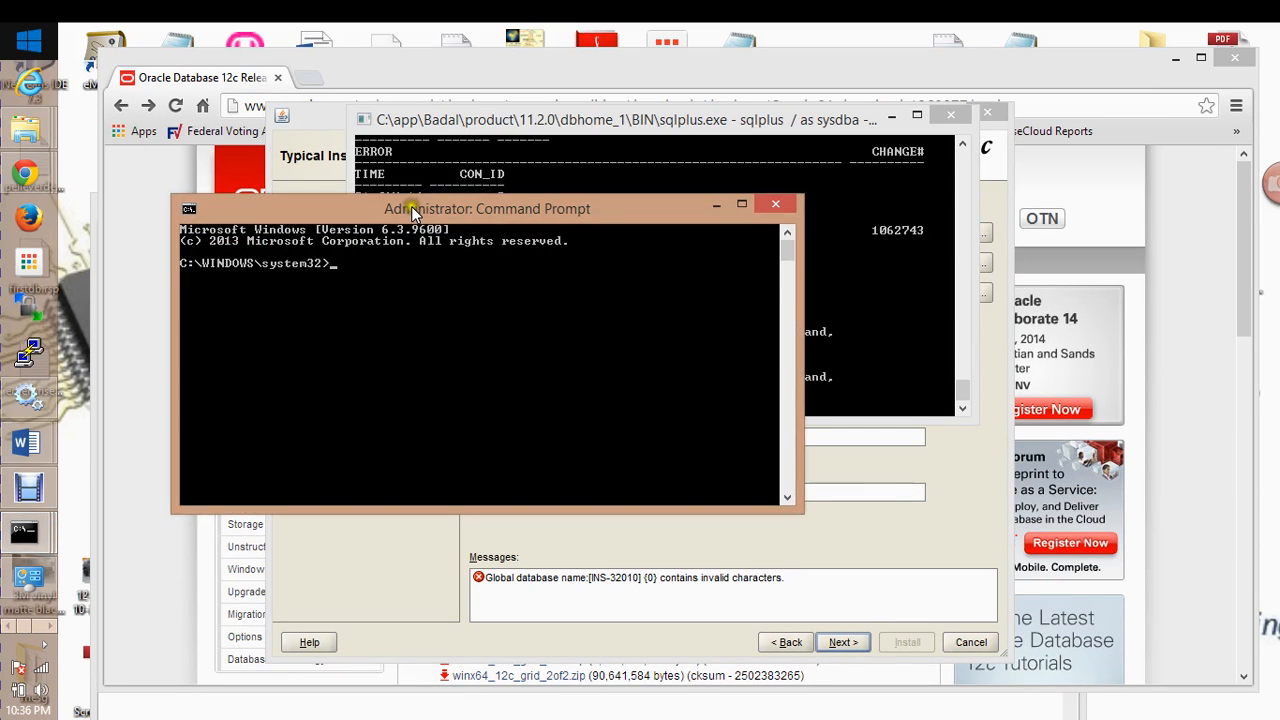
# Run ipconfig in the admin Command Prompt to show IPv4 192.168.2.4, then minimize SQL*Plus
pyautogui.moveTo(411, 206); pyautogui.dragTo(525, 237)
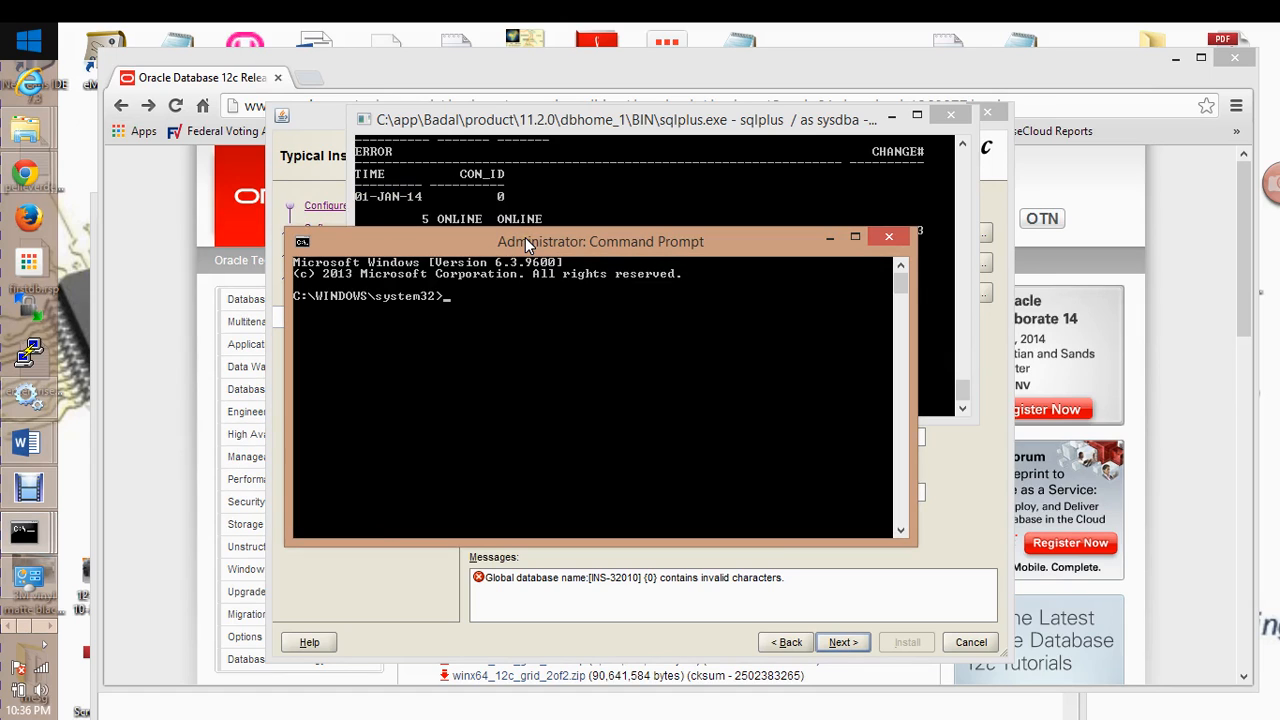
pyautogui.write('ifconfig')
pyautogui.press('Return')
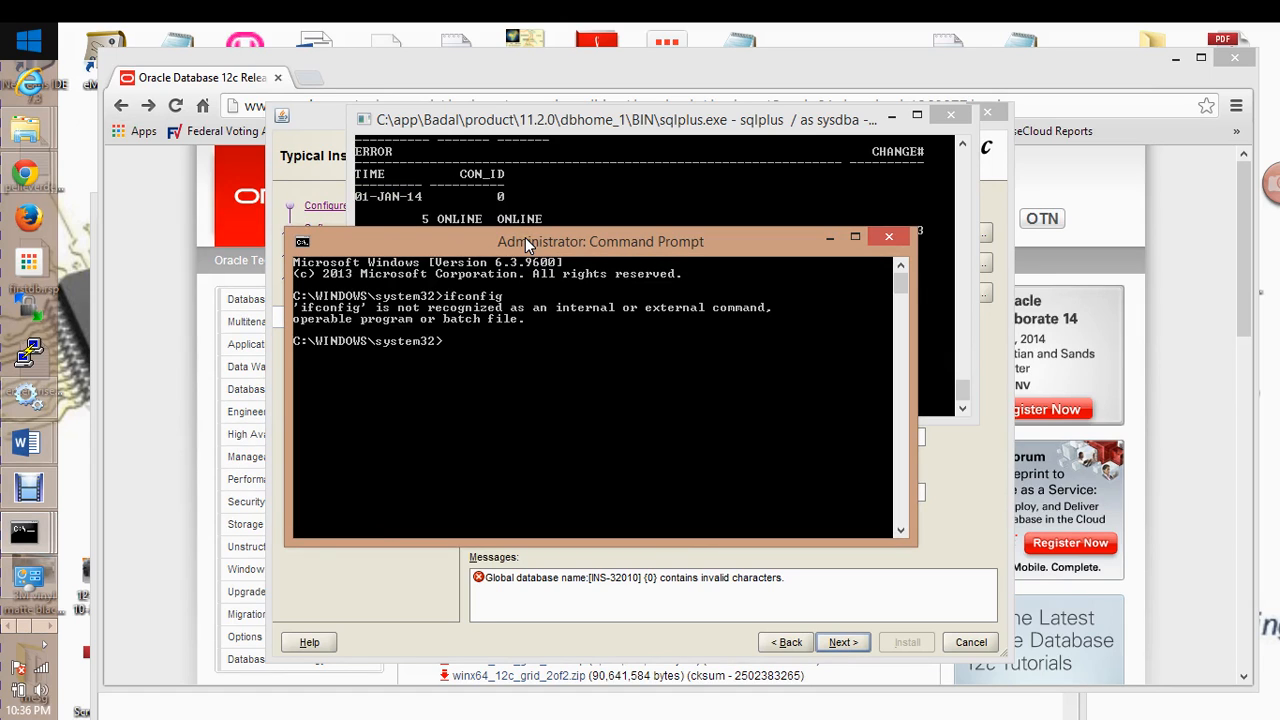
pyautogui.write('ipconfig')
pyautogui.press('Return')
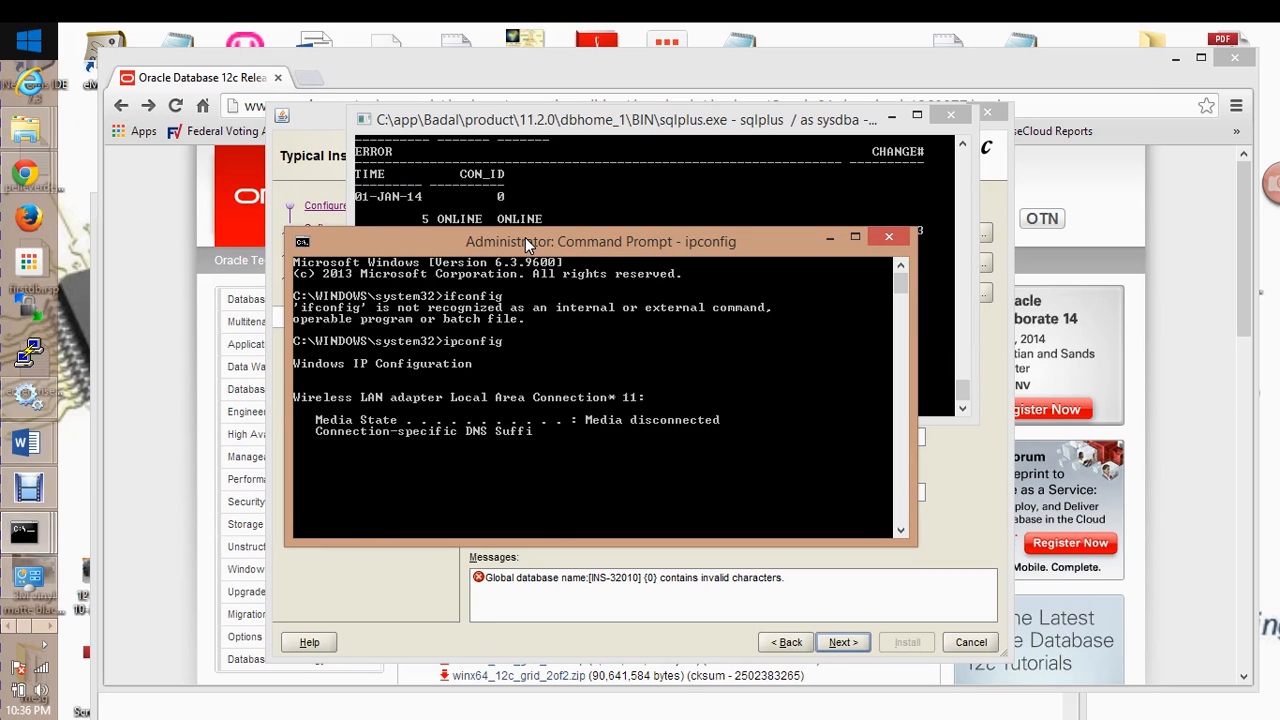
pyautogui.scroll(4, 577, 399)
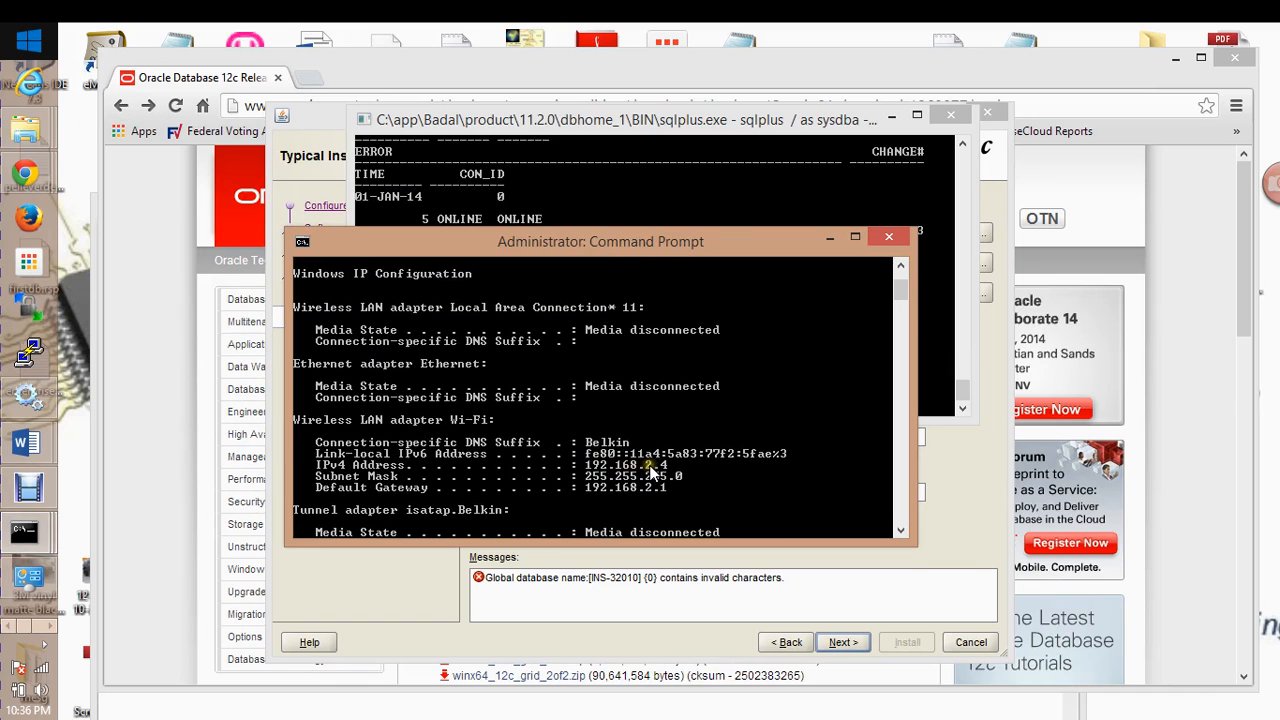
pyautogui.moveTo(680, 241); pyautogui.dragTo(710, 472)
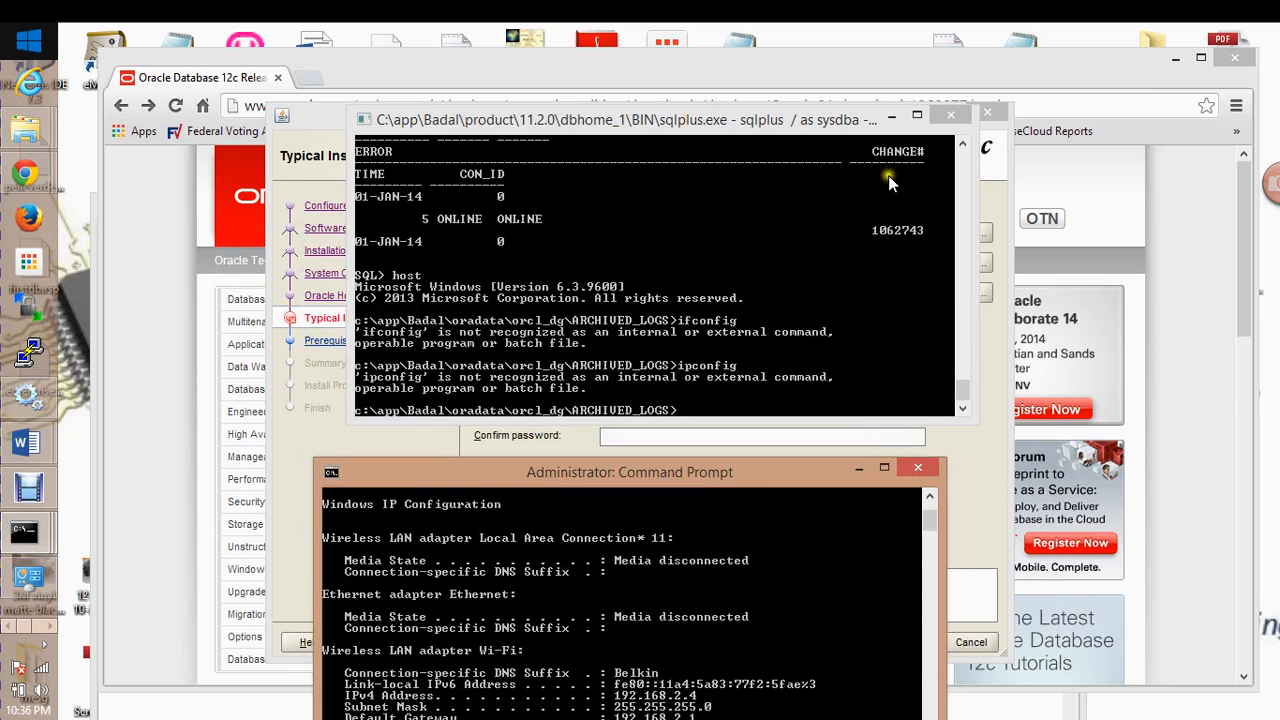
pyautogui.click(892, 116)
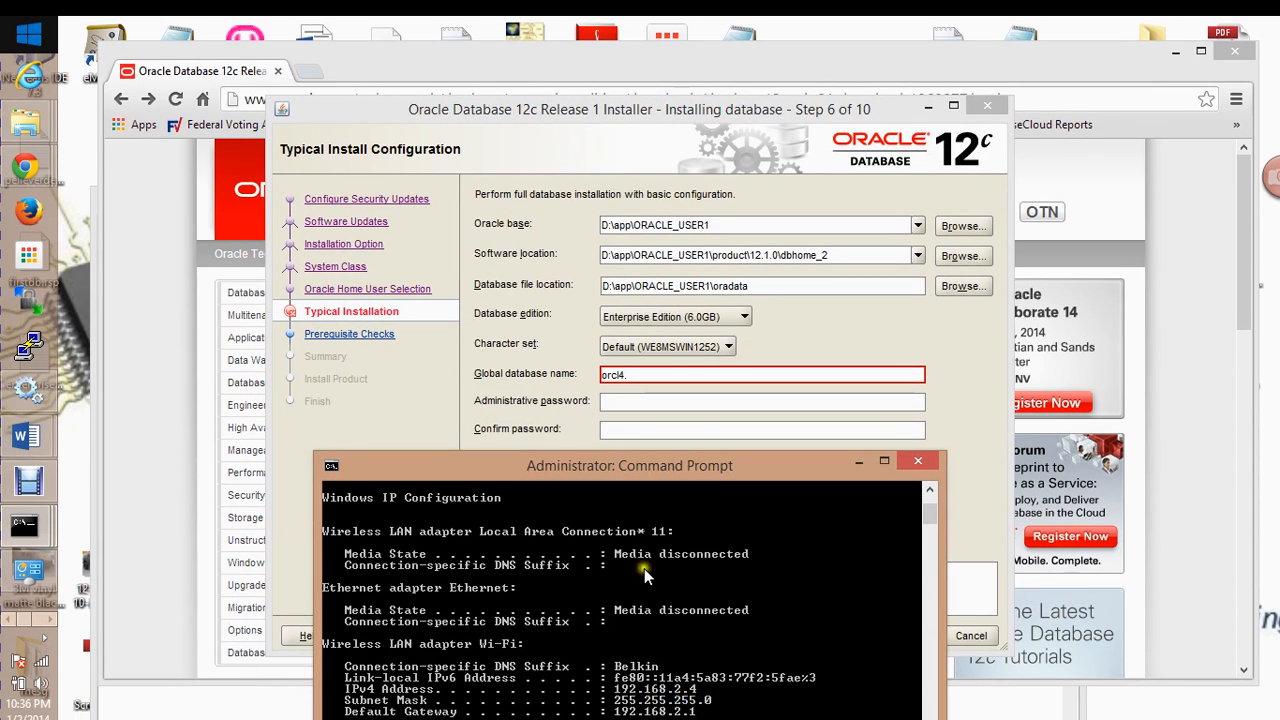
# Append 168.2.4 to the global database name so it reads orcl4.168.2.4
pyautogui.click(636, 374)
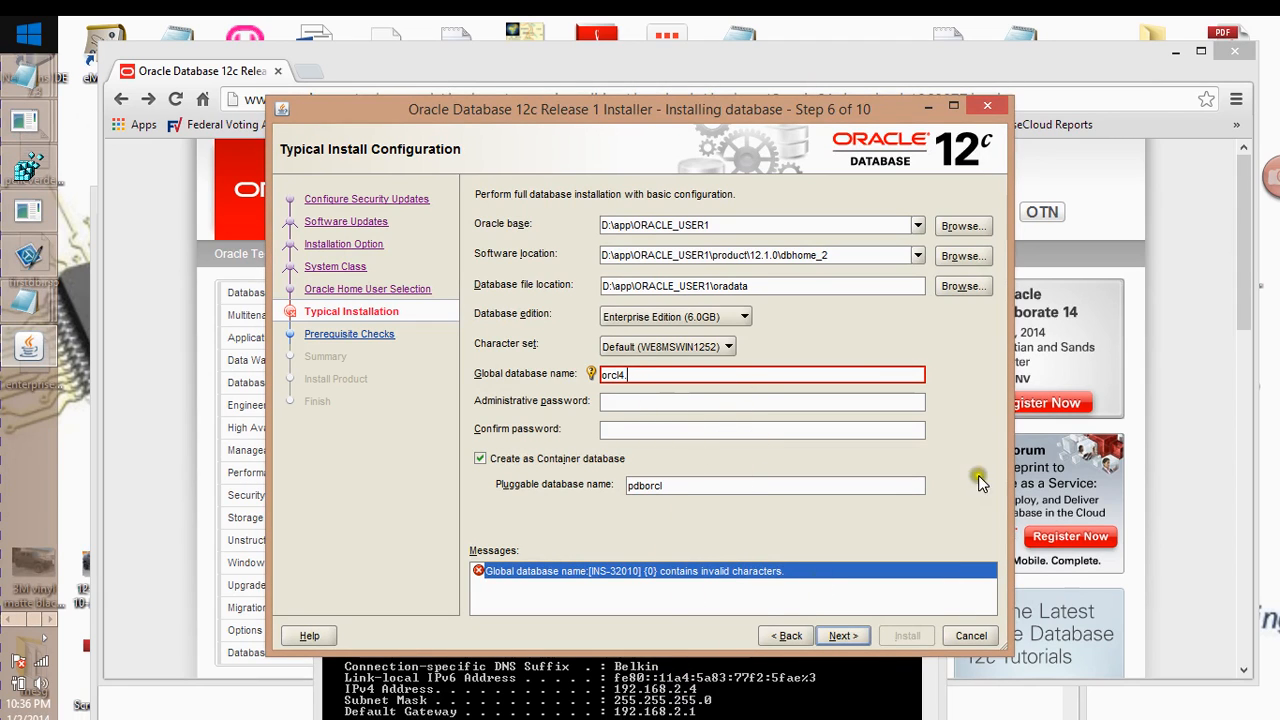
pyautogui.write('168.2.4')
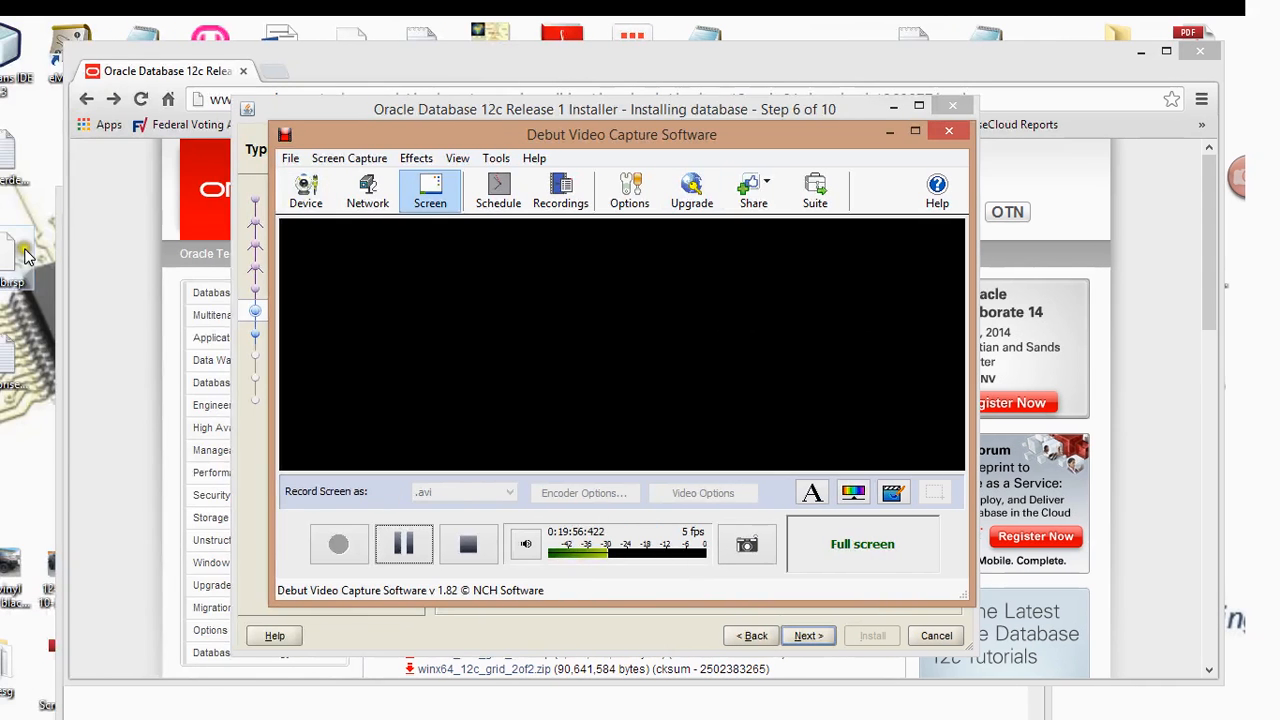
# Enter the administrative password and retype it in the Confirm password field
pyautogui.click(889, 133)
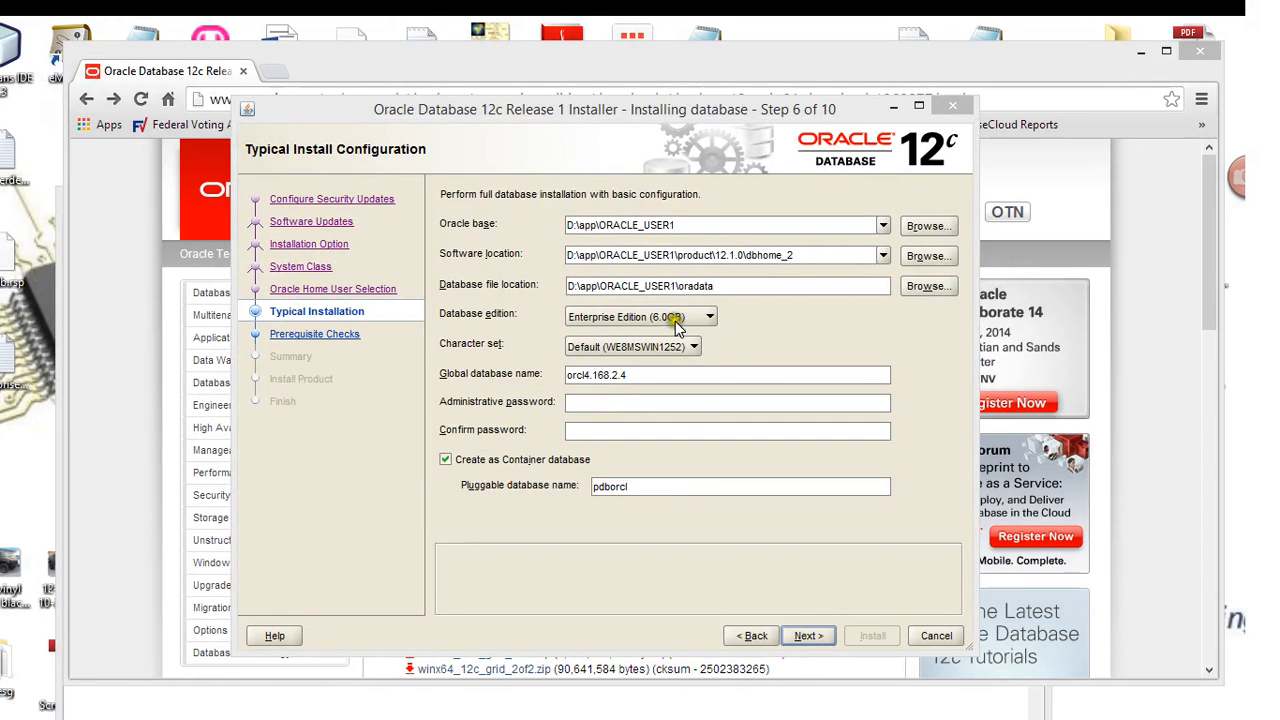
pyautogui.click(650, 397)
pyautogui.write('Oracle1234')
pyautogui.press('Tab')
pyautogui.write('Oracle1234')
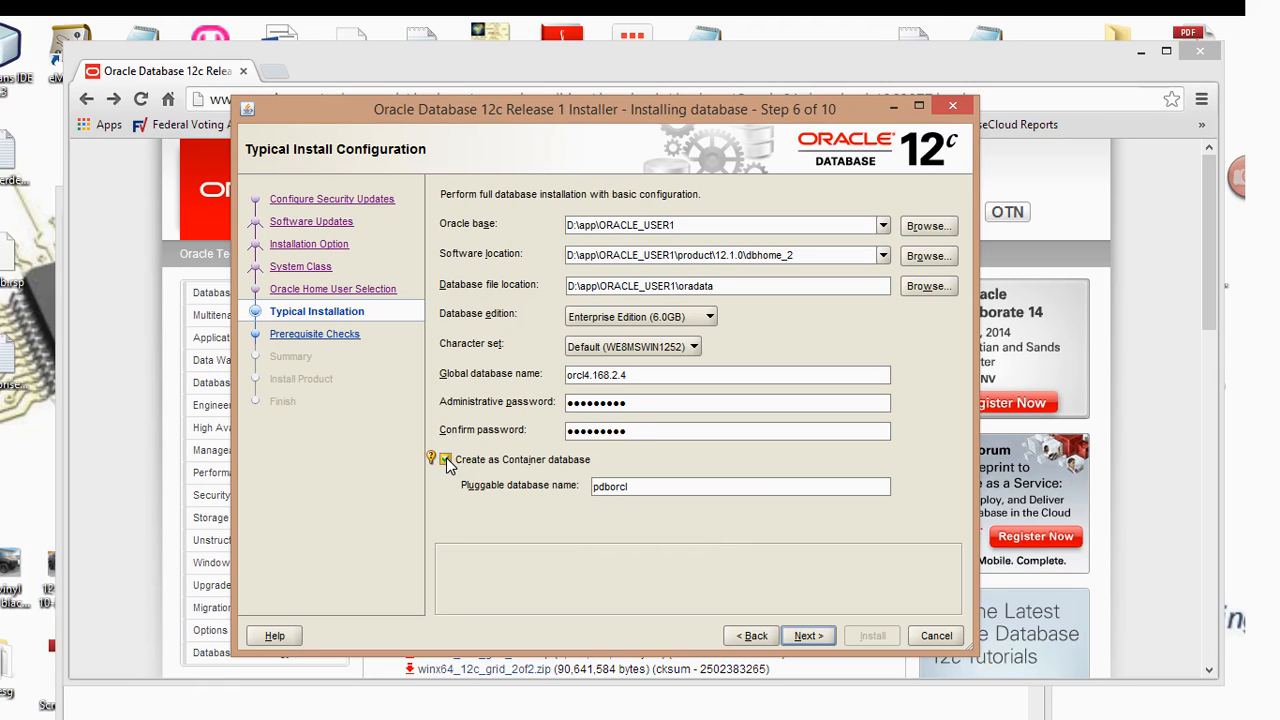
# Uncheck Create as Container database and choose the Unicode (AL32UTF8) character set
pyautogui.click(446, 460)
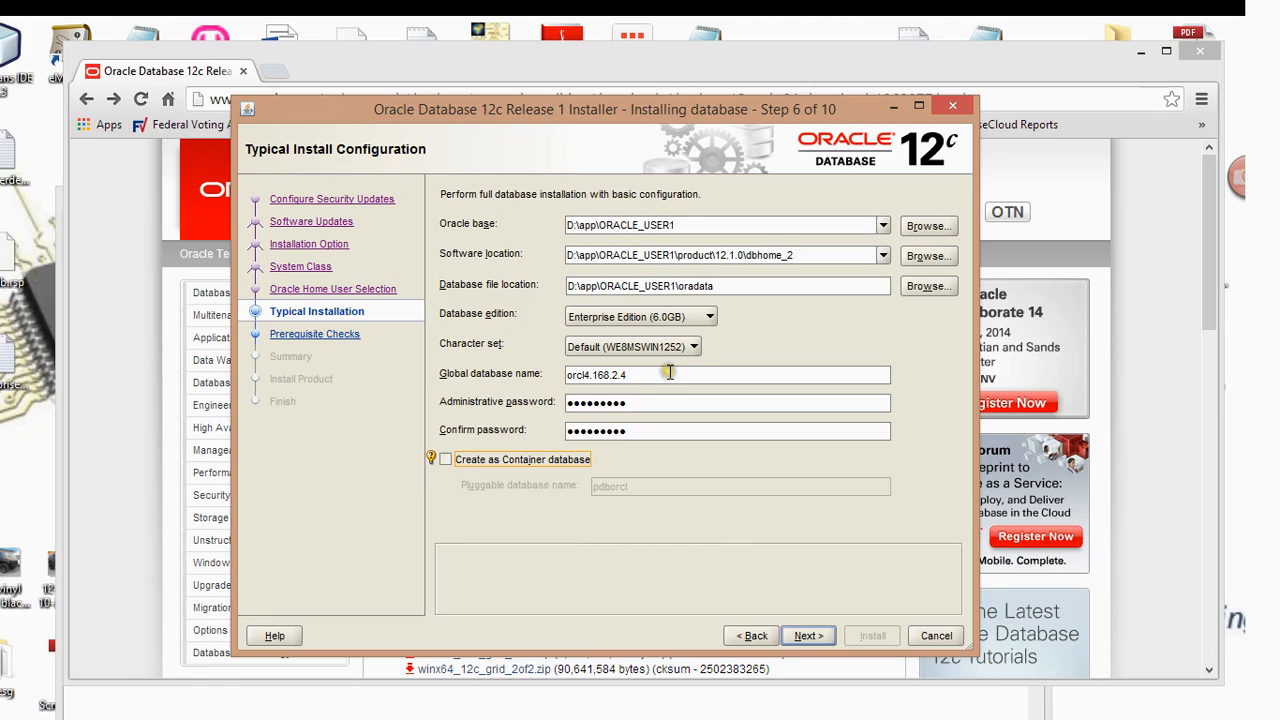
pyautogui.click(612, 404)
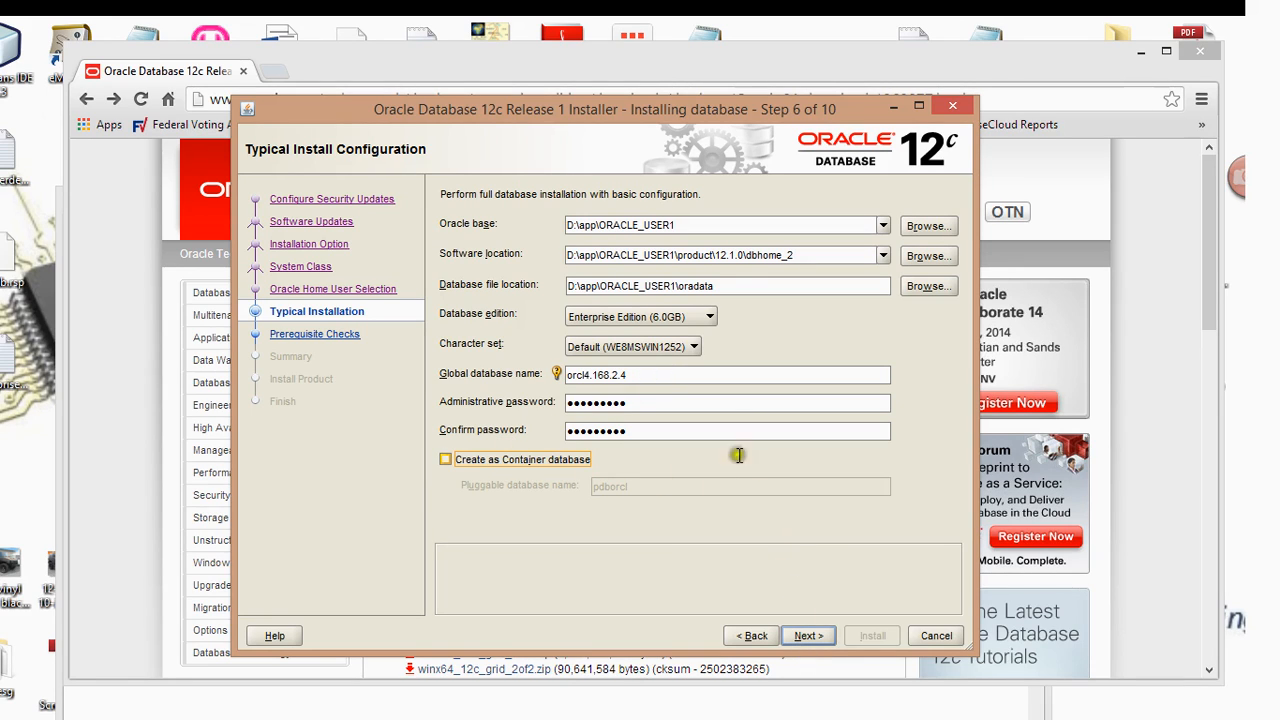
pyautogui.click(664, 350)
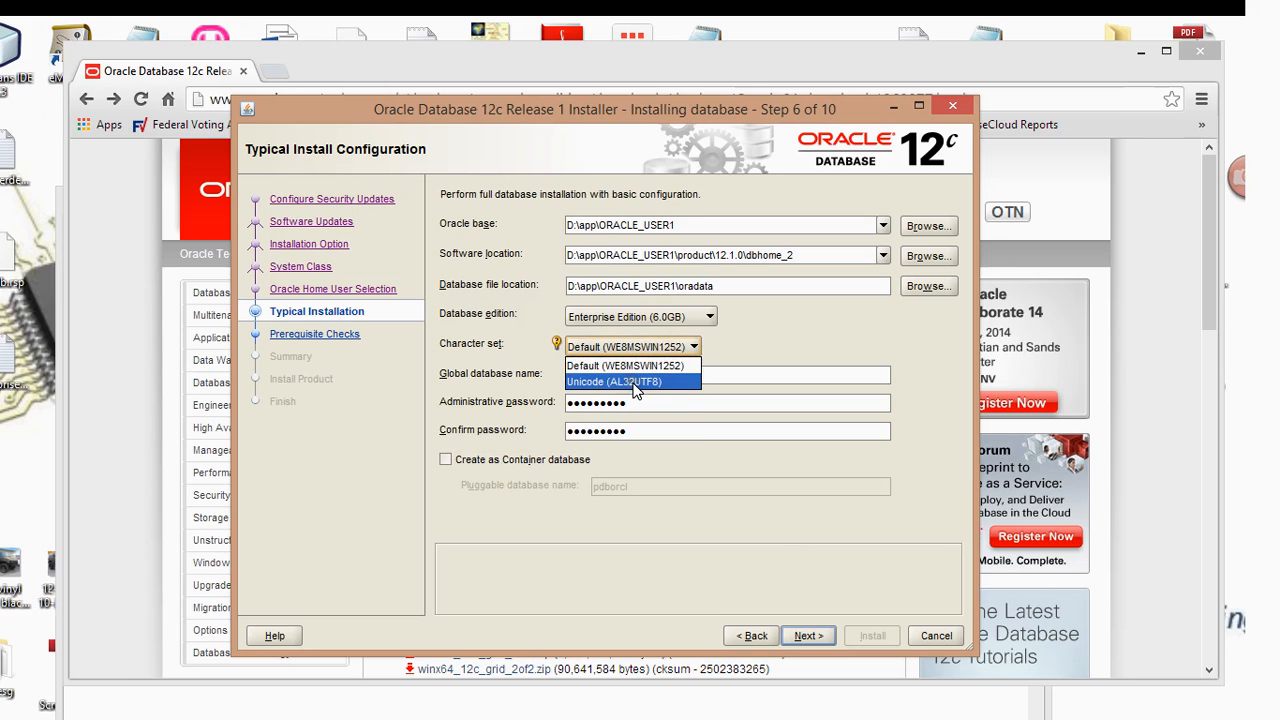
pyautogui.click(633, 382)
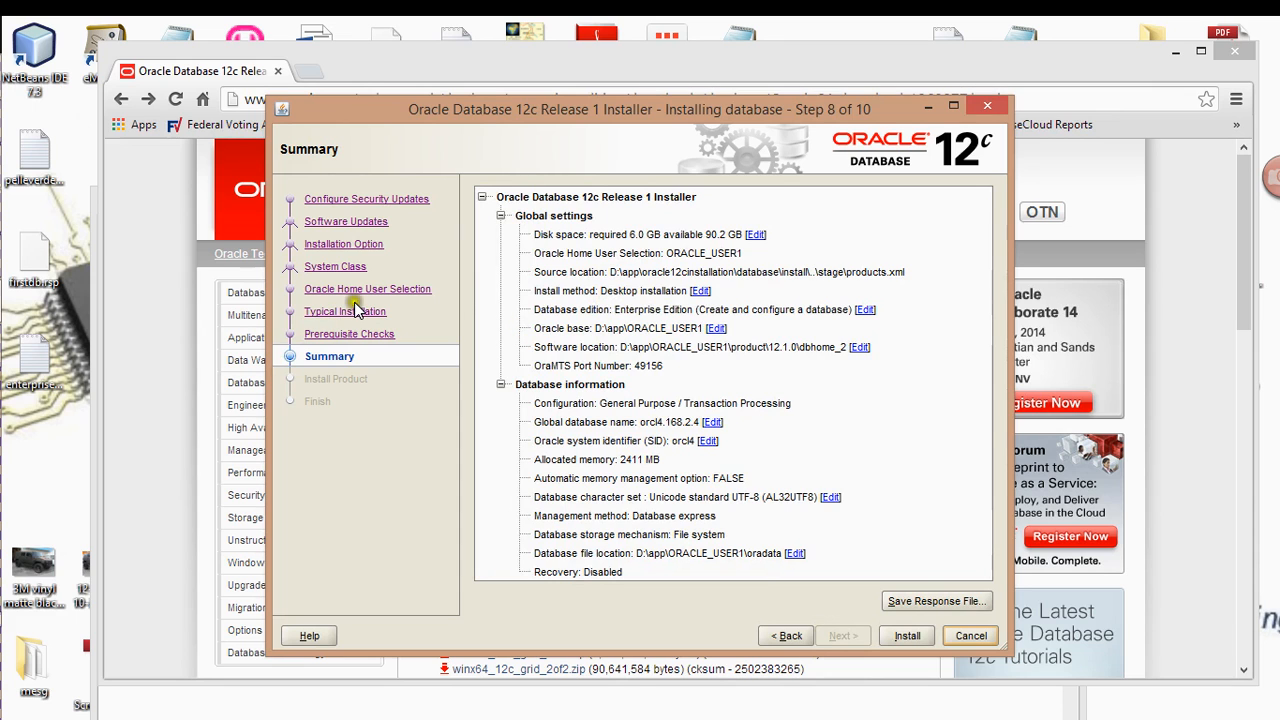
pyautogui.doubleClick(431, 114)
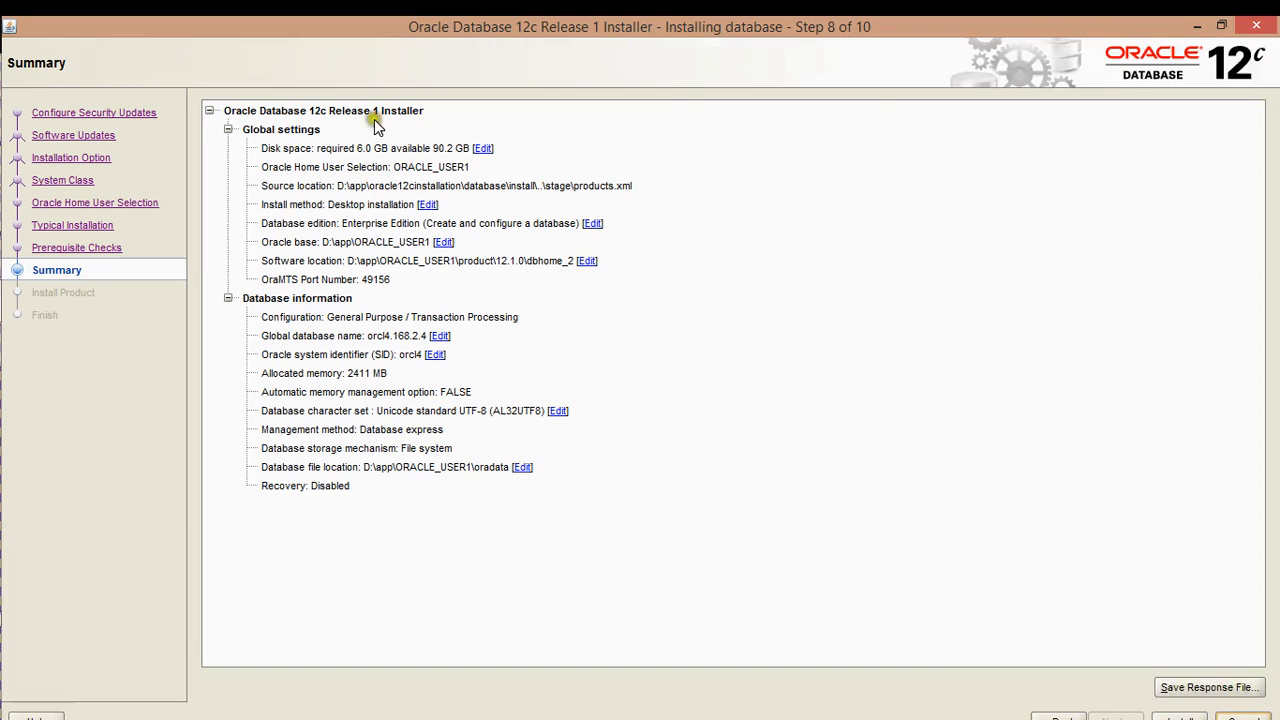
pyautogui.doubleClick(952, 40)
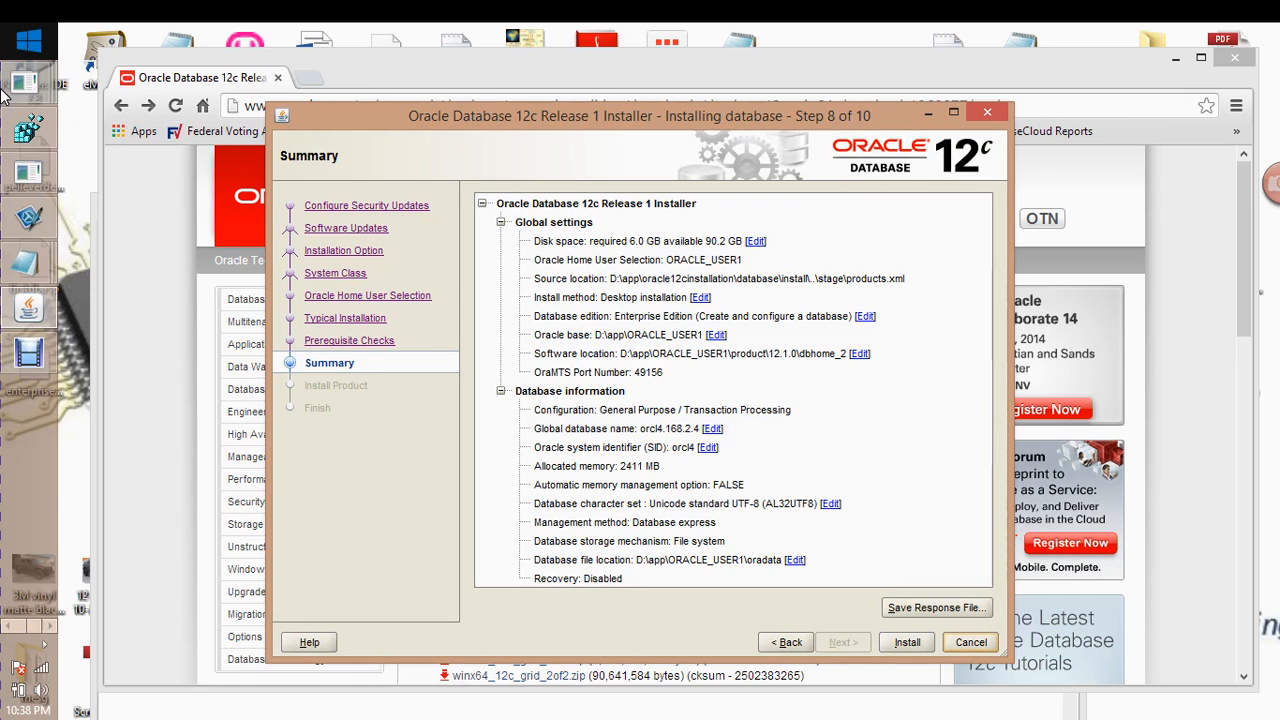
pyautogui.moveTo(5, 92)
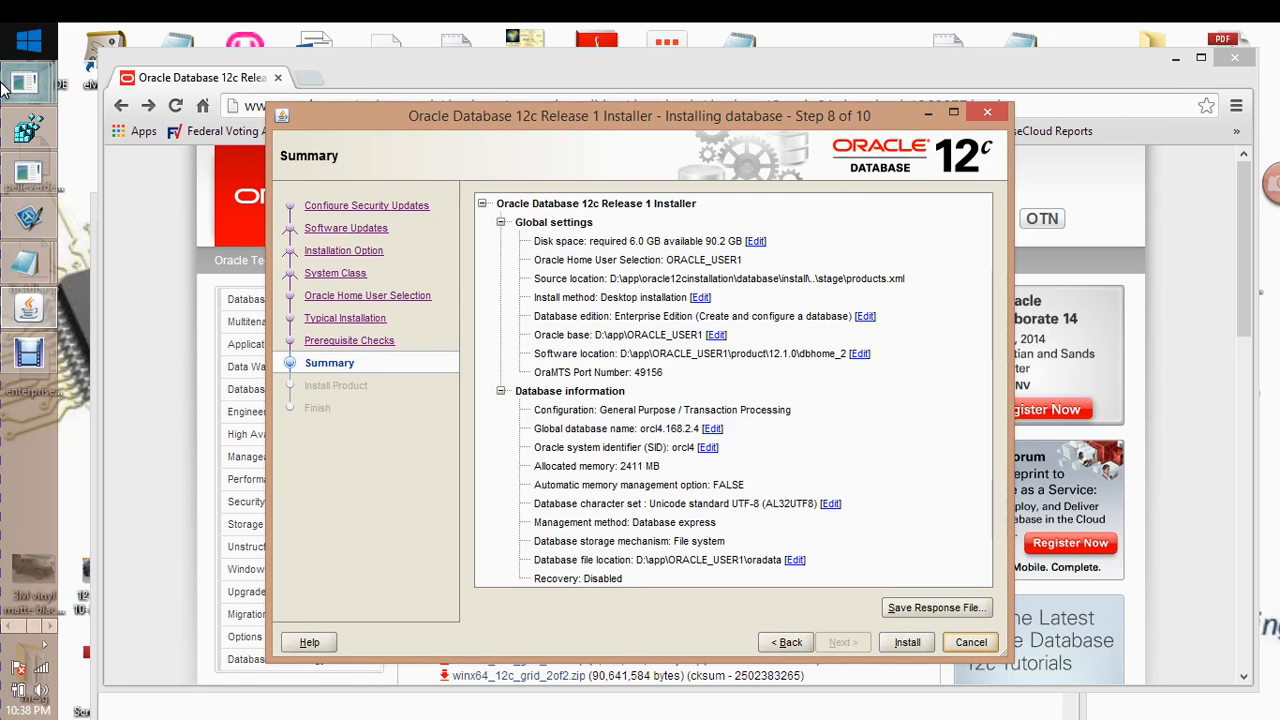
pyautogui.click(6, 625)
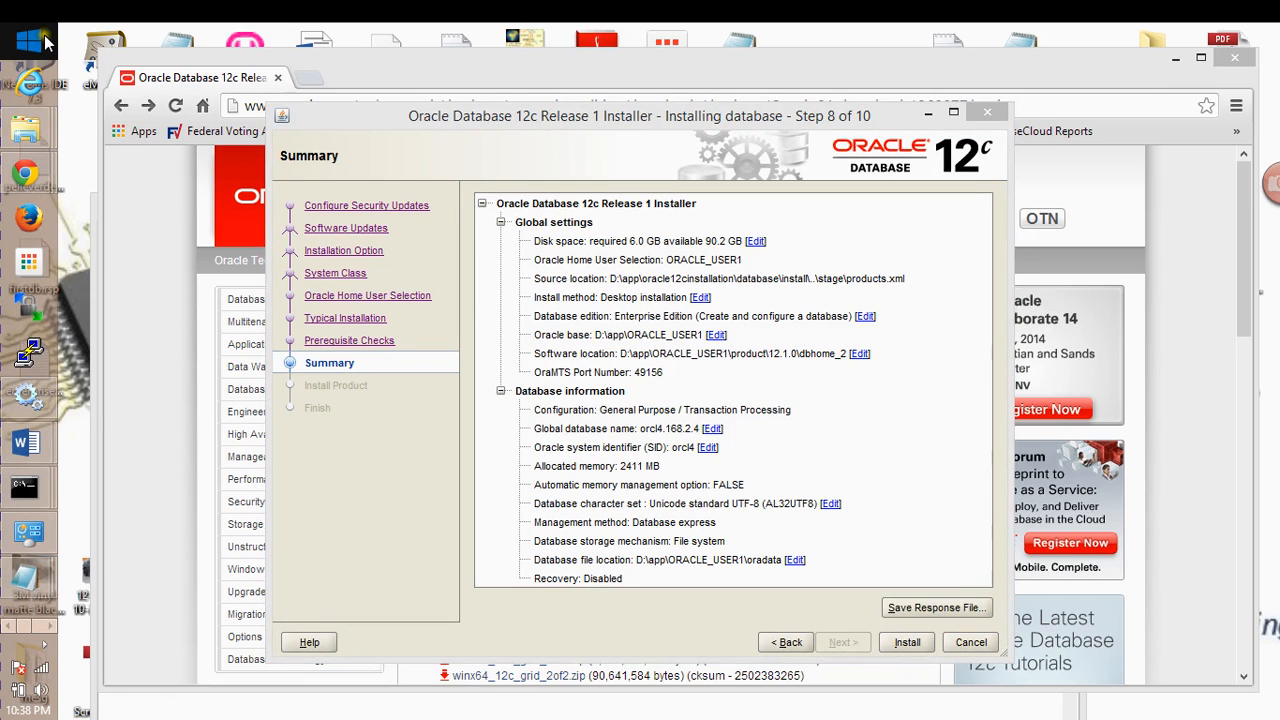
# Launch Registry Editor by running regedit from the Run dialog
pyautogui.rightClick(45, 30)
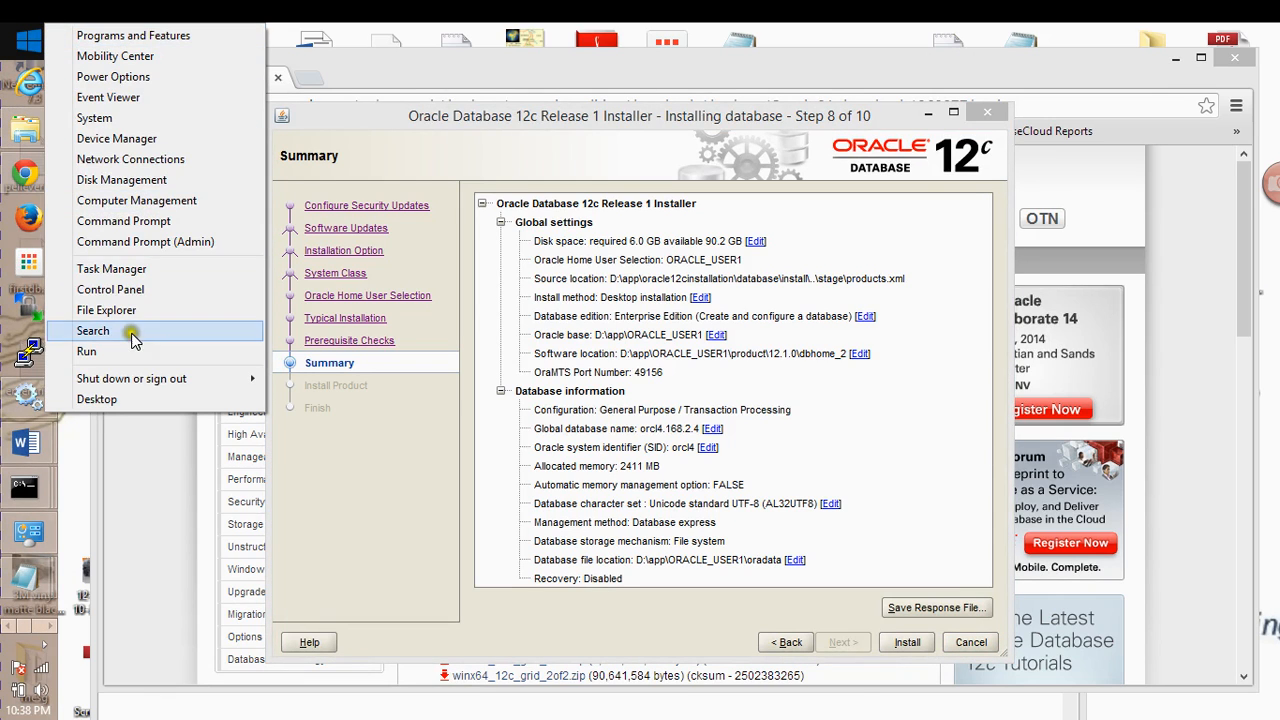
pyautogui.click(50, 351)
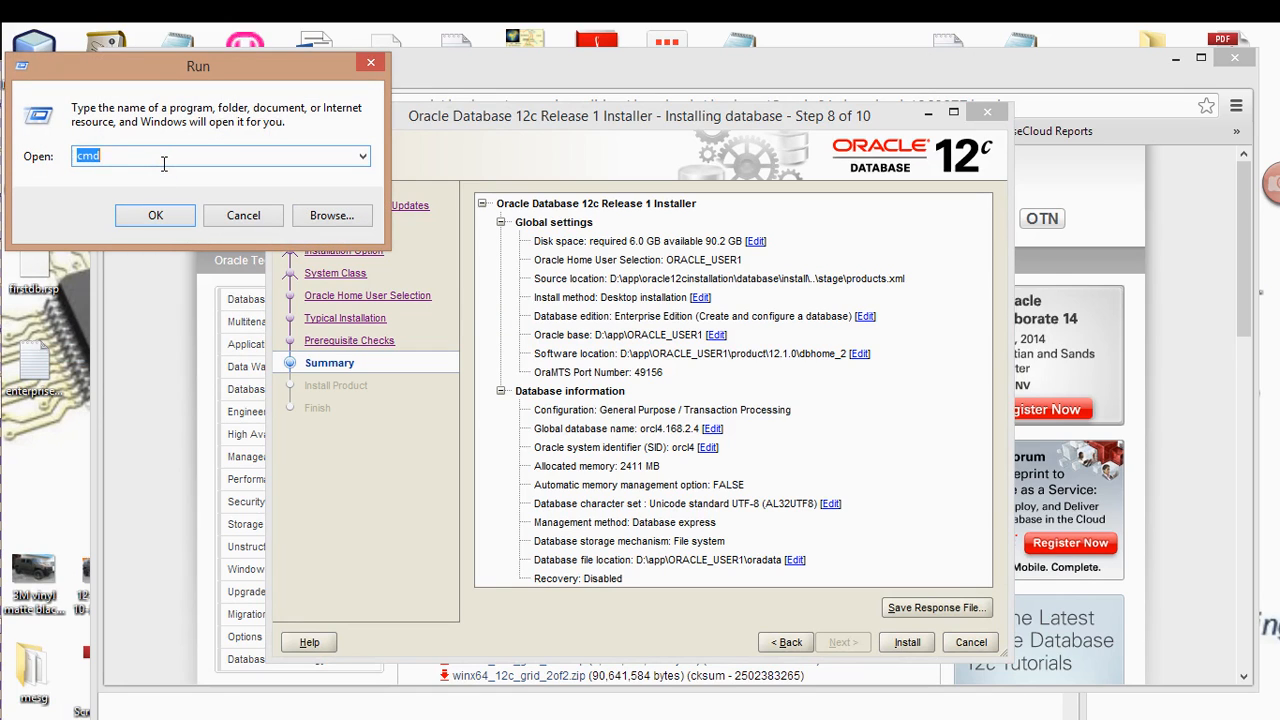
pyautogui.write('re')
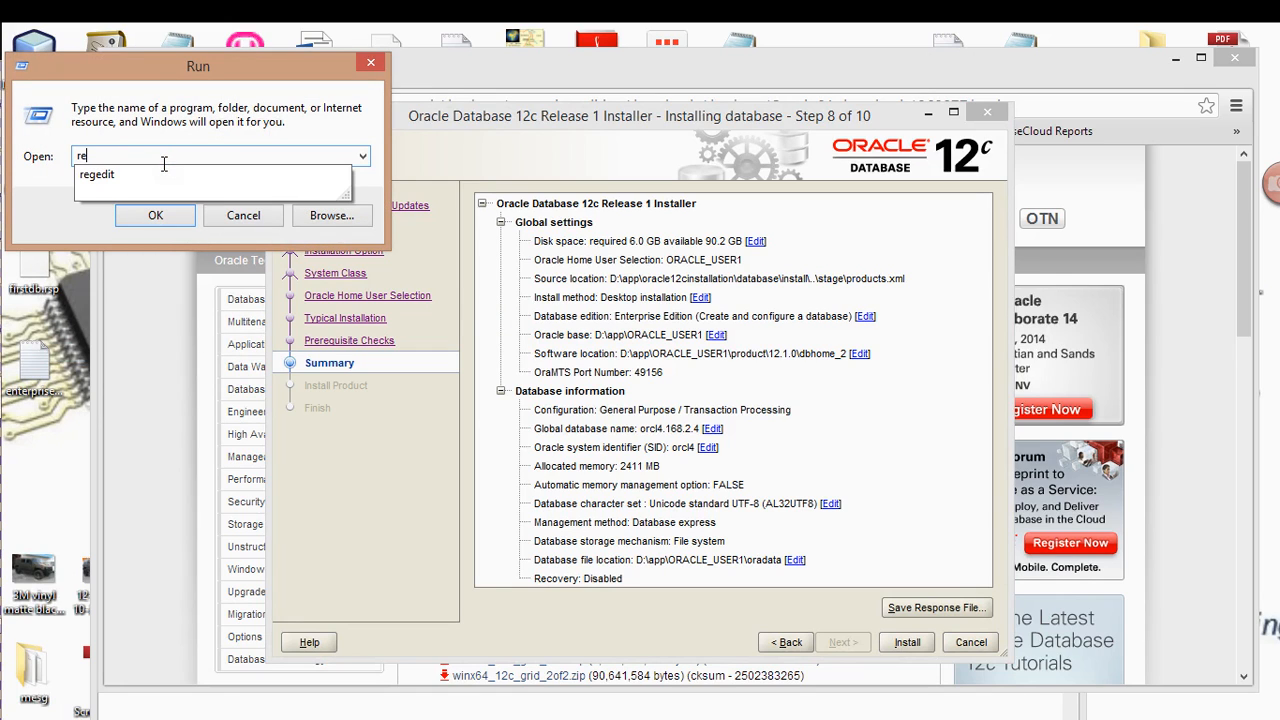
pyautogui.click(95, 175)
pyautogui.click(164, 219)
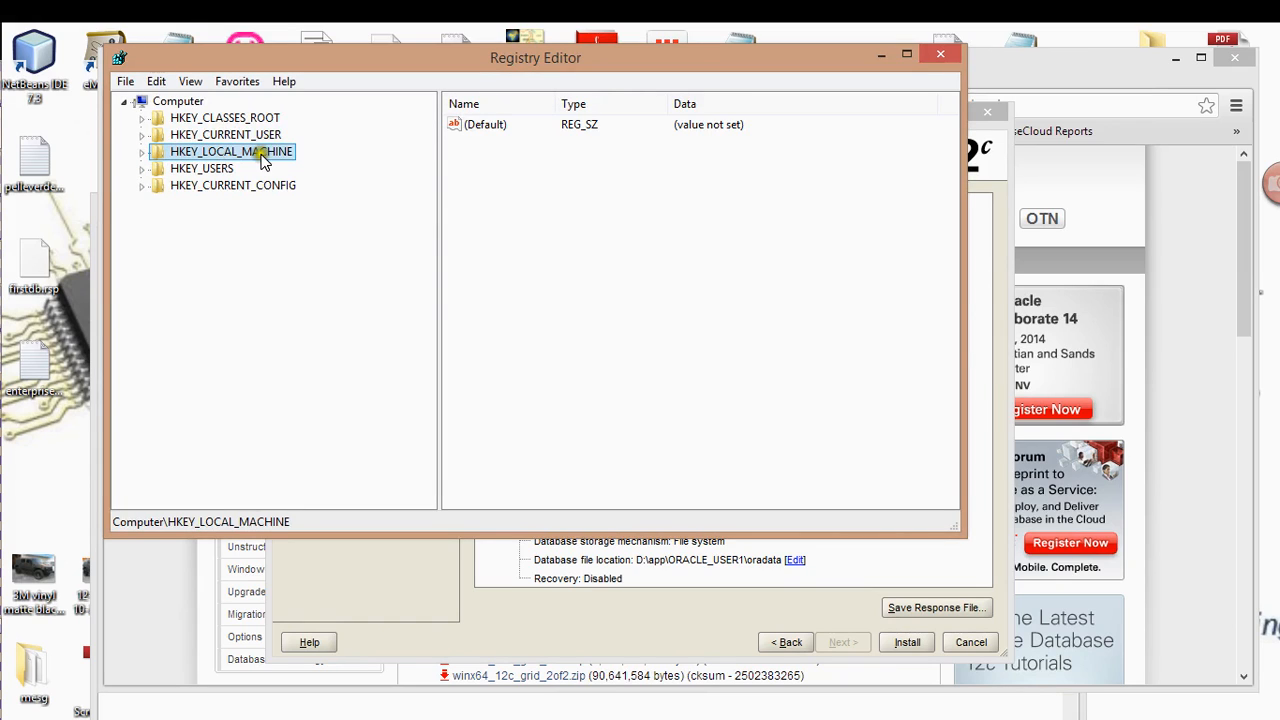
# Minimize Registry Editor, then reopen the Run dialog and cancel it
pyautogui.click(880, 58)
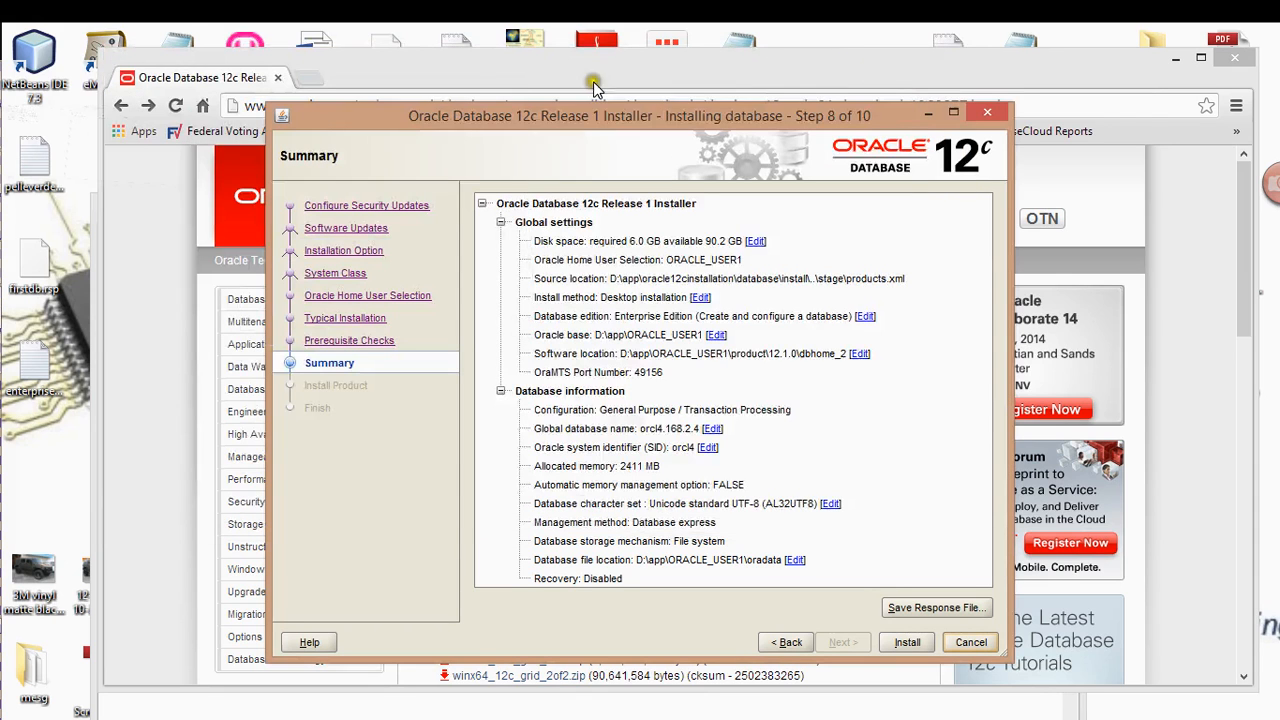
pyautogui.rightClick(22, 35)
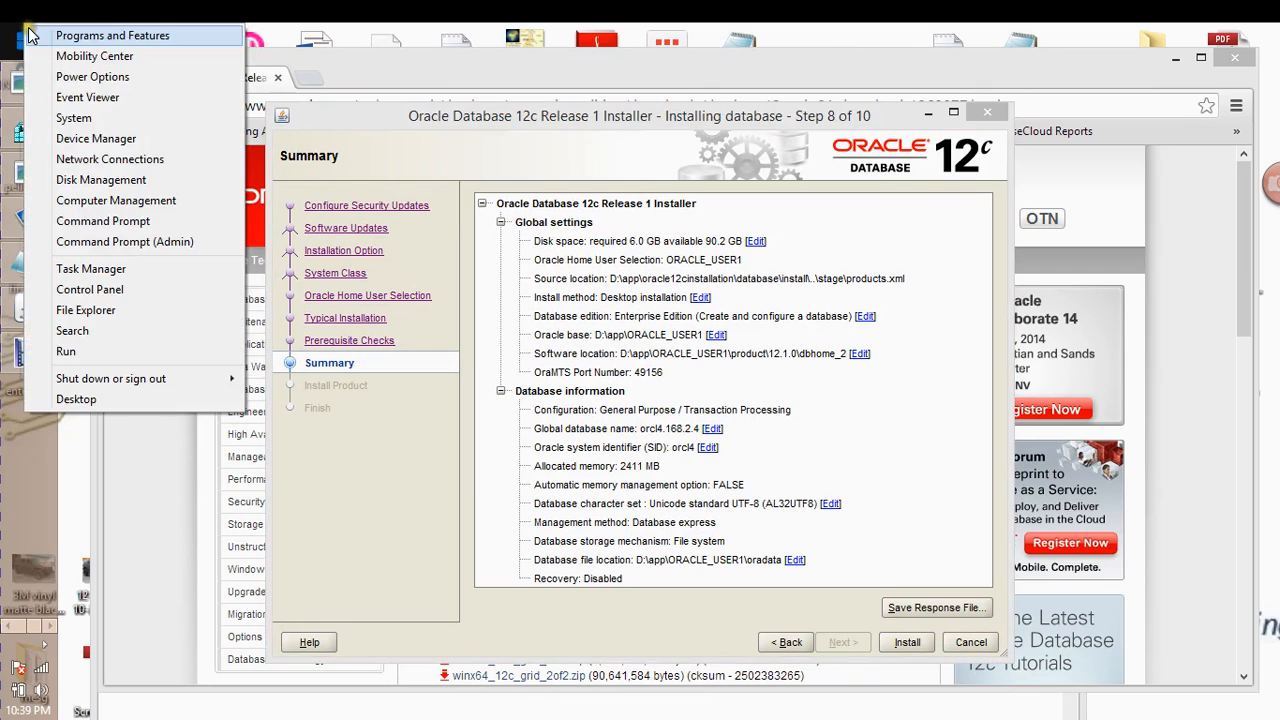
pyautogui.click(123, 354)
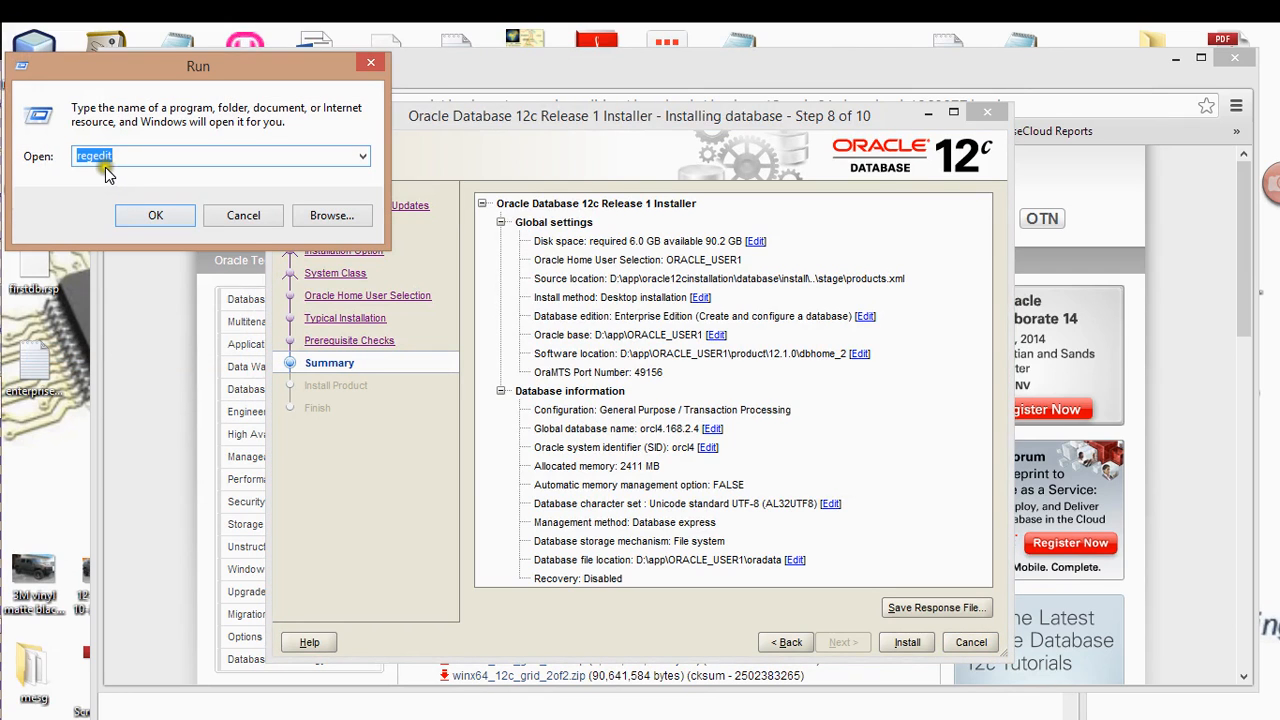
pyautogui.click(240, 214)
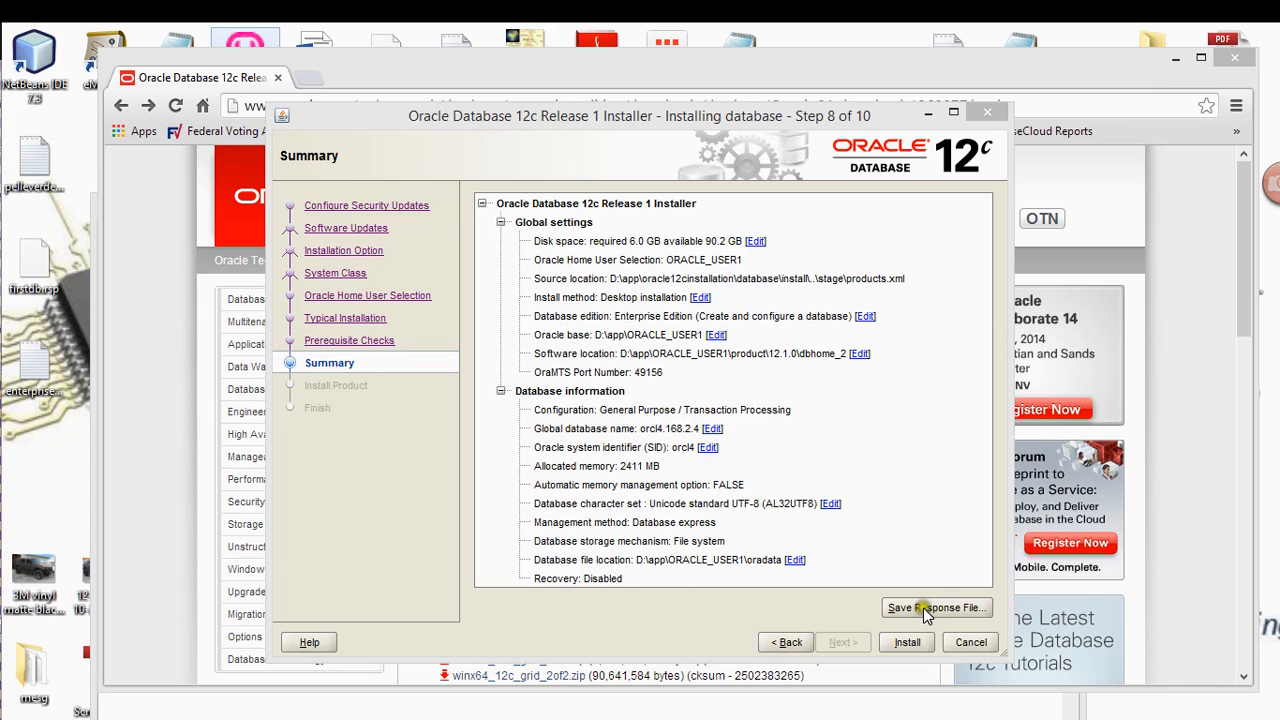
# Begin installing from the Summary page so Install Product reaches 8%
pyautogui.click(906, 642)
pyautogui.click(916, 574)
pyautogui.click(900, 643)
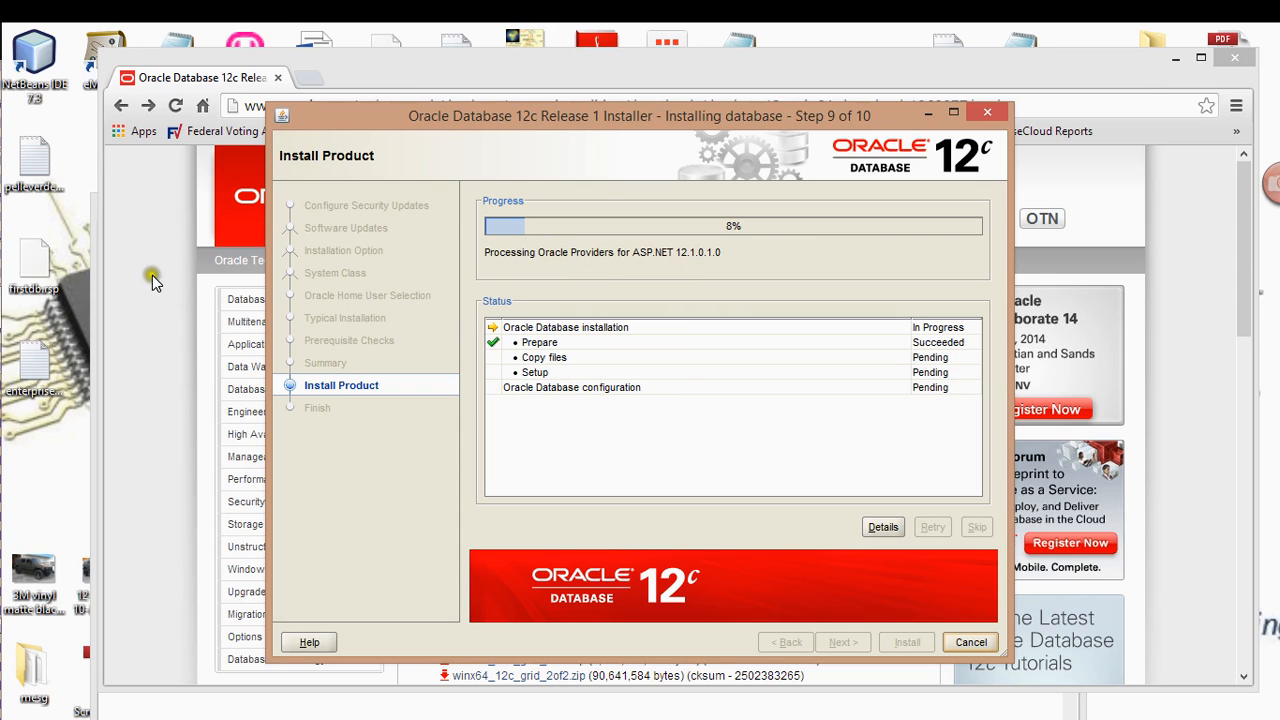
# Bring the BIN folder window forward, go back to dbhome_1, and move it lower
pyautogui.moveTo(26, 178)
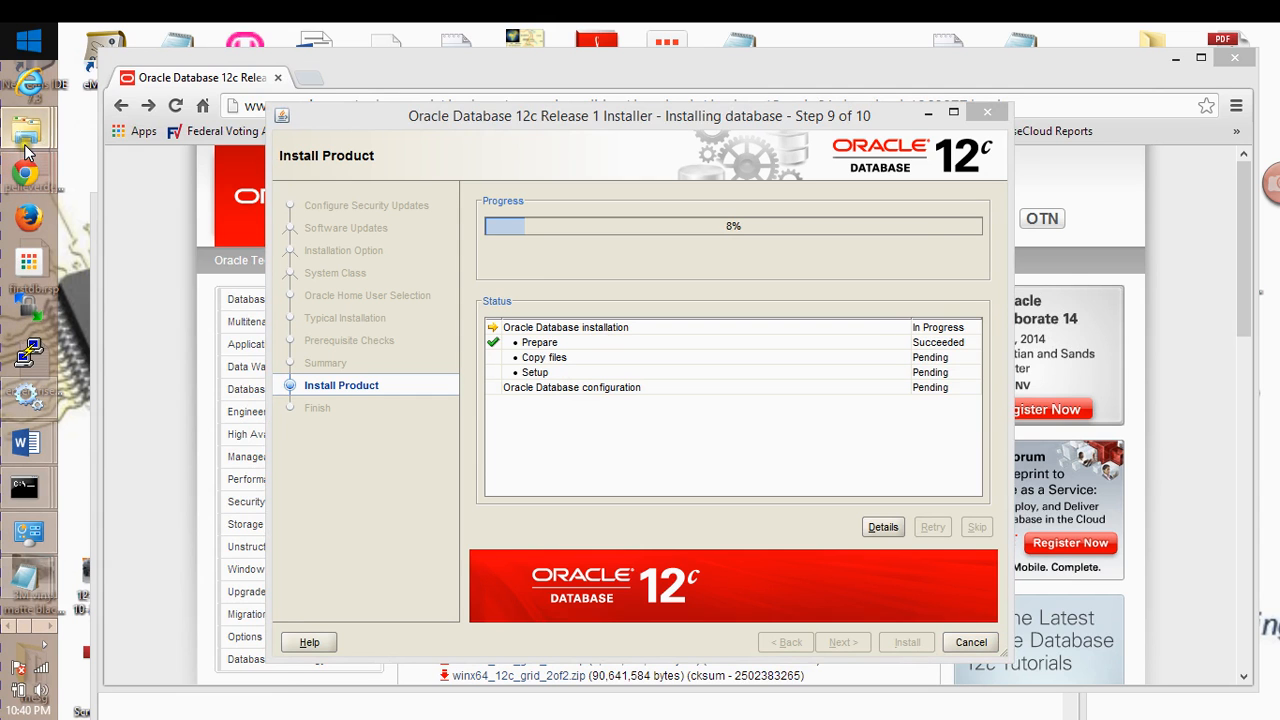
pyautogui.moveTo(26, 130)
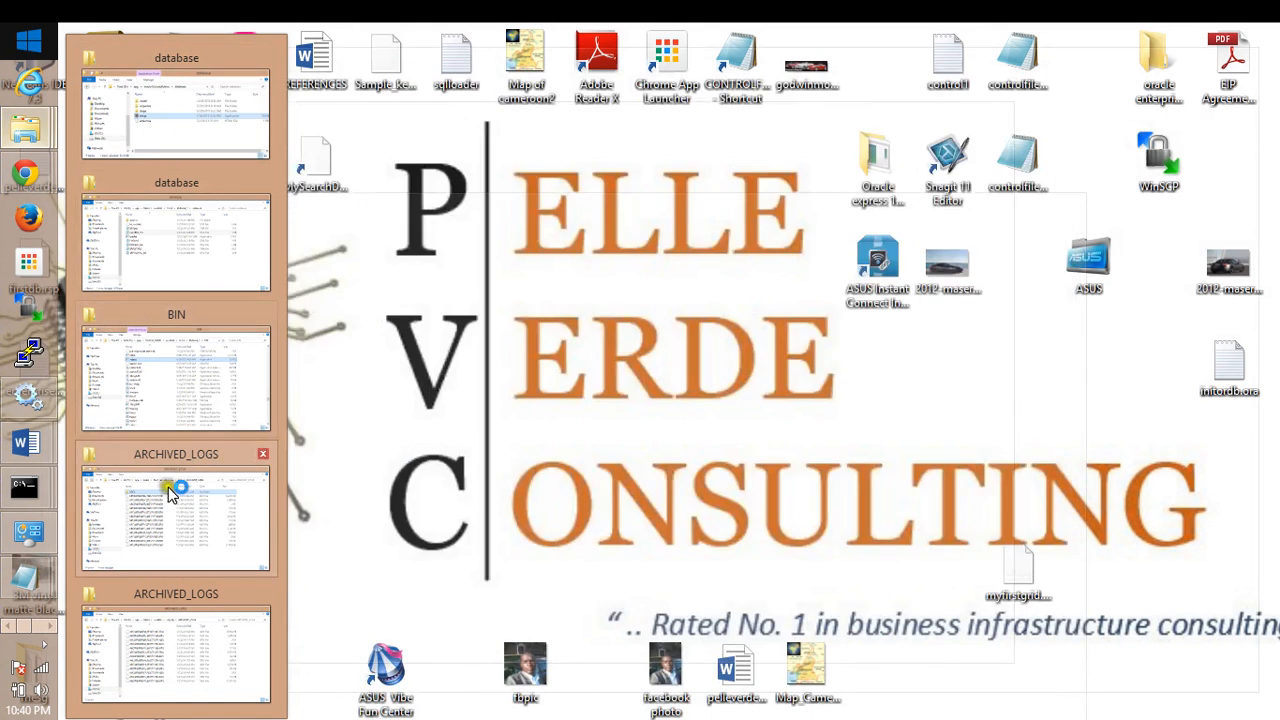
pyautogui.click(176, 349)
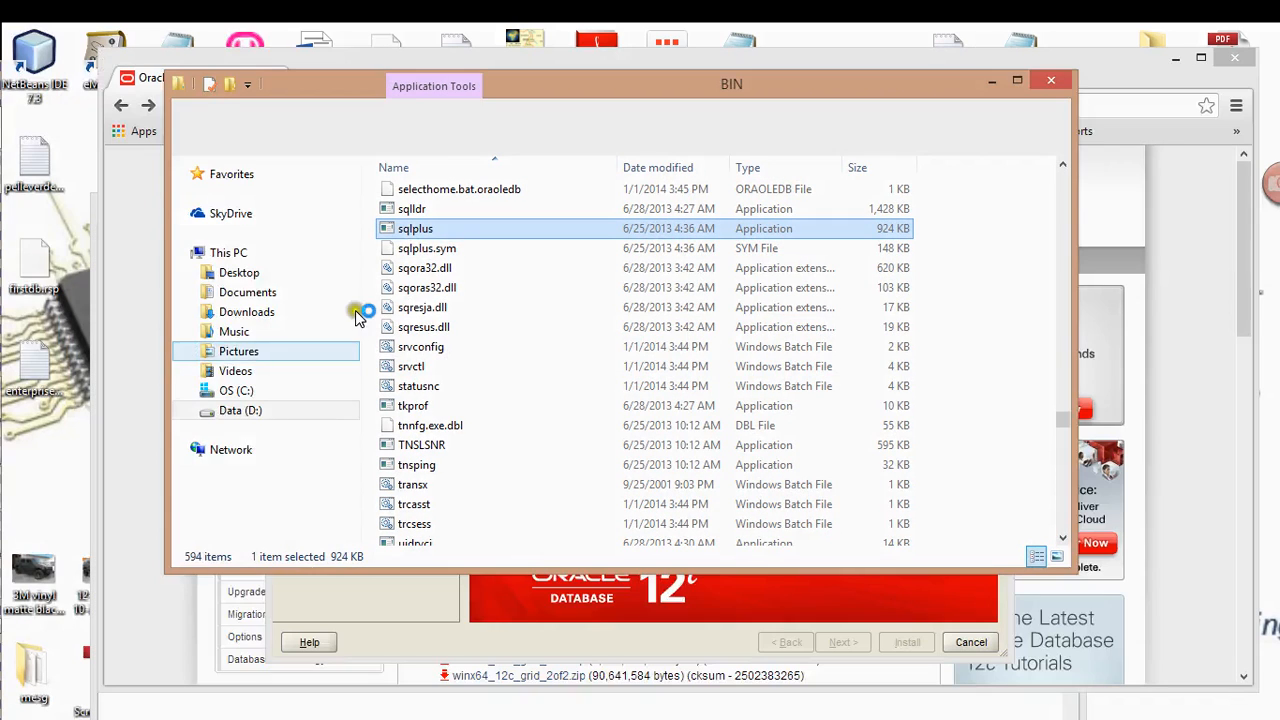
pyautogui.moveTo(590, 86); pyautogui.dragTo(596, 162)
pyautogui.press('BackSpace')
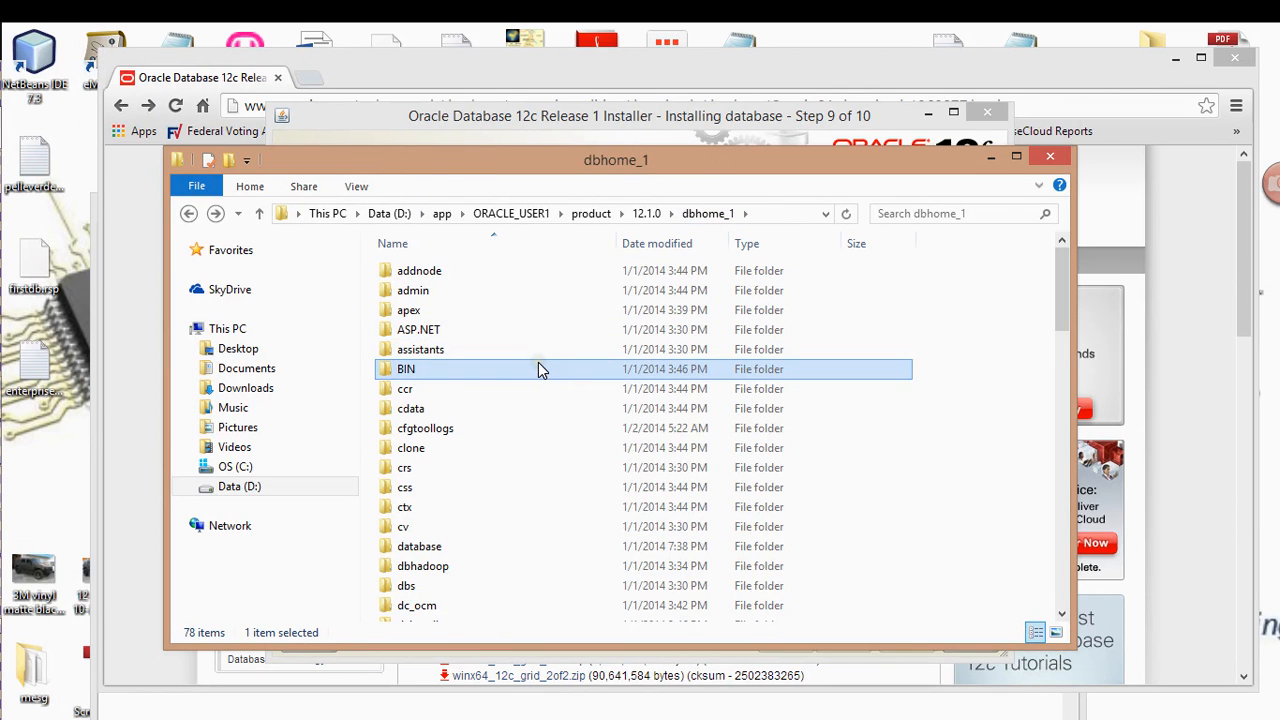
pyautogui.moveTo(538, 370)
pyautogui.moveTo(712, 495); pyautogui.dragTo(712, 495)
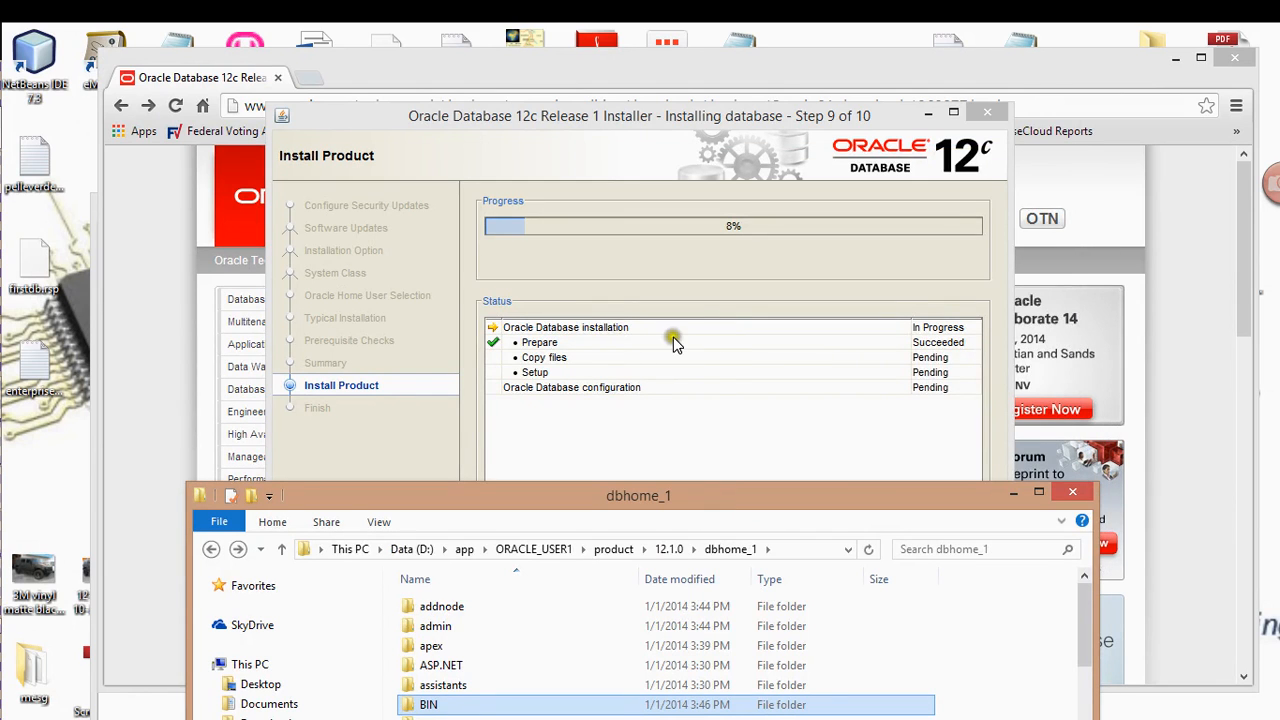
# Return the installer window to the front and bring up the screen recorder
pyautogui.click(644, 125)
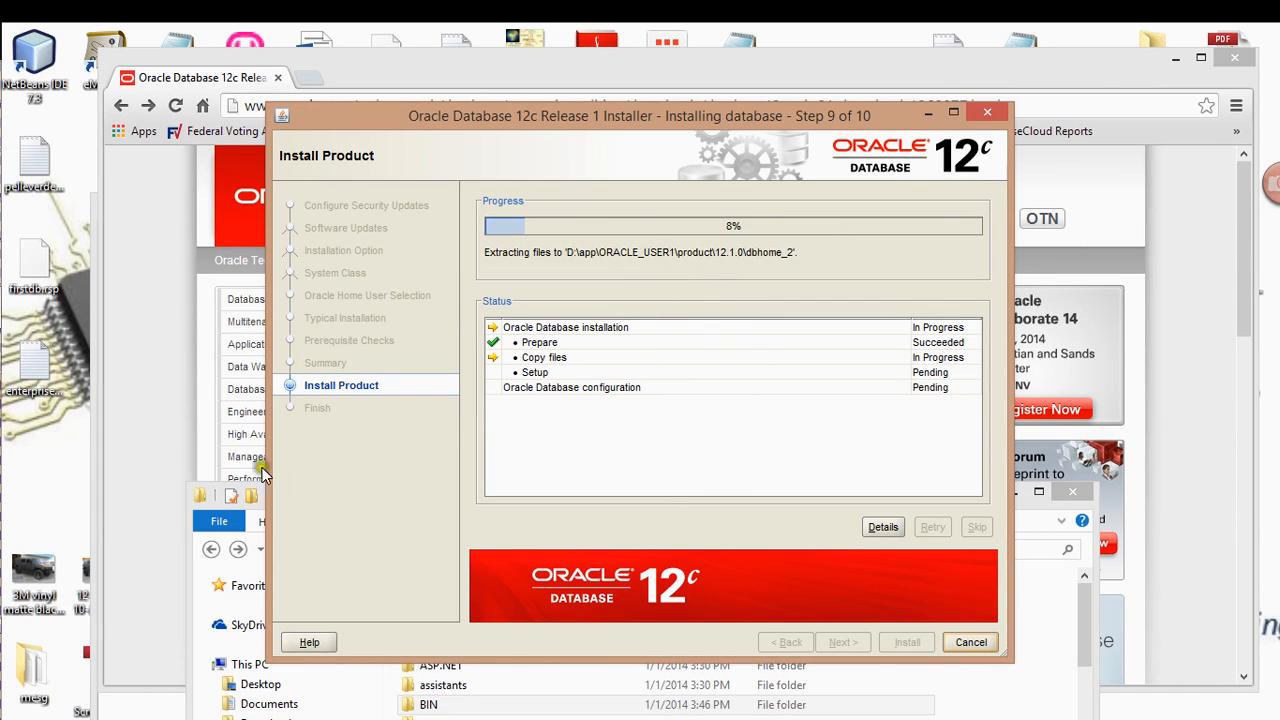
pyautogui.moveTo(2, 505)
pyautogui.click(30, 354)
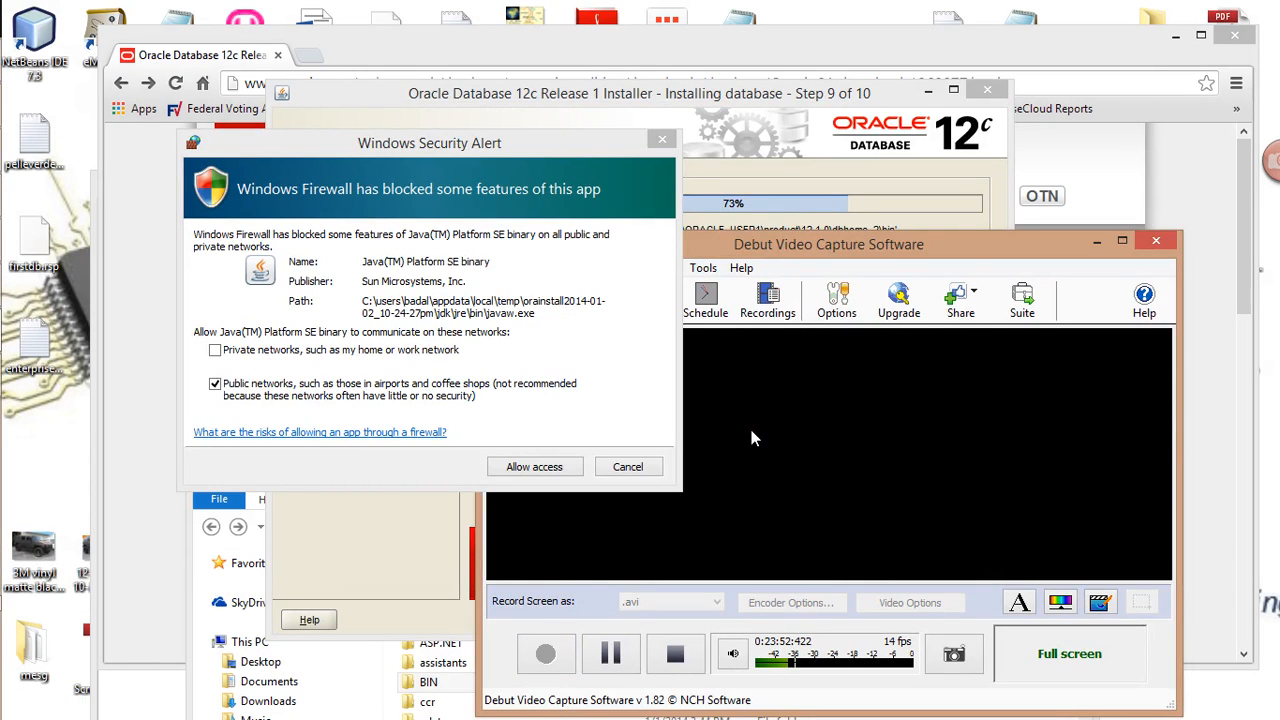
# Allow Java(TM) Platform SE binary through the firewall on private networks only, not public
pyautogui.click(1095, 243)
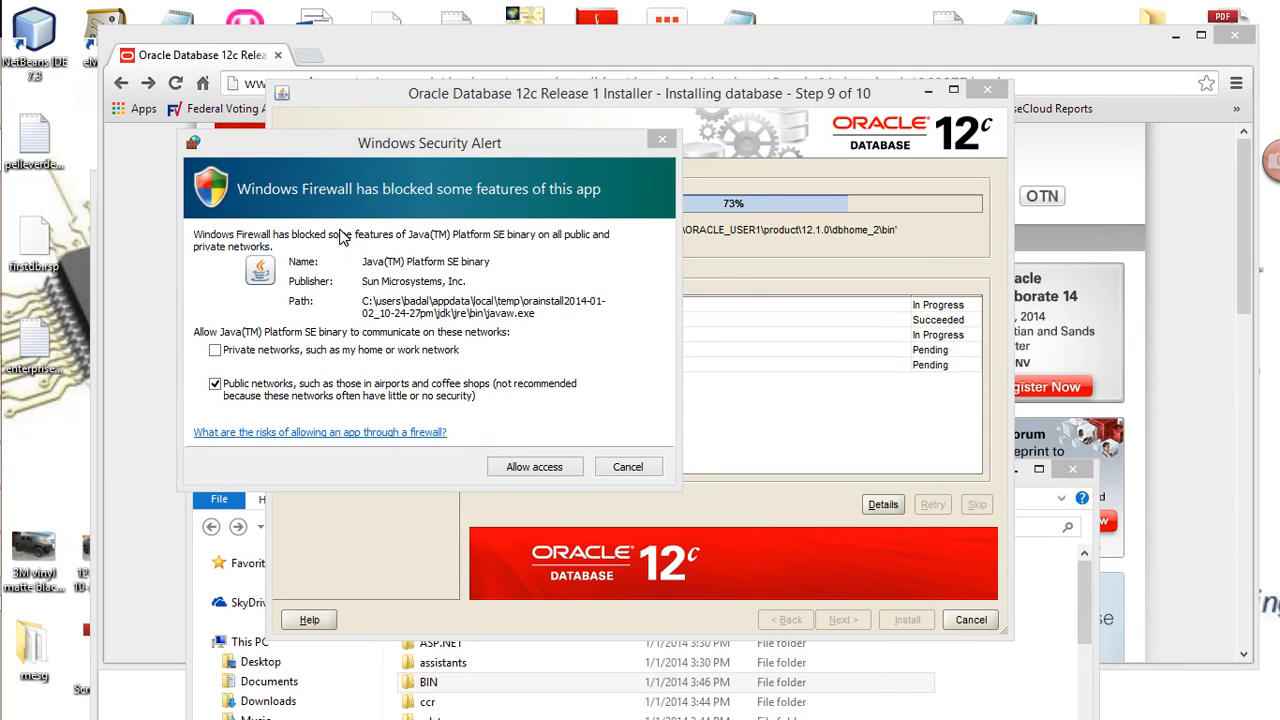
pyautogui.click(215, 386)
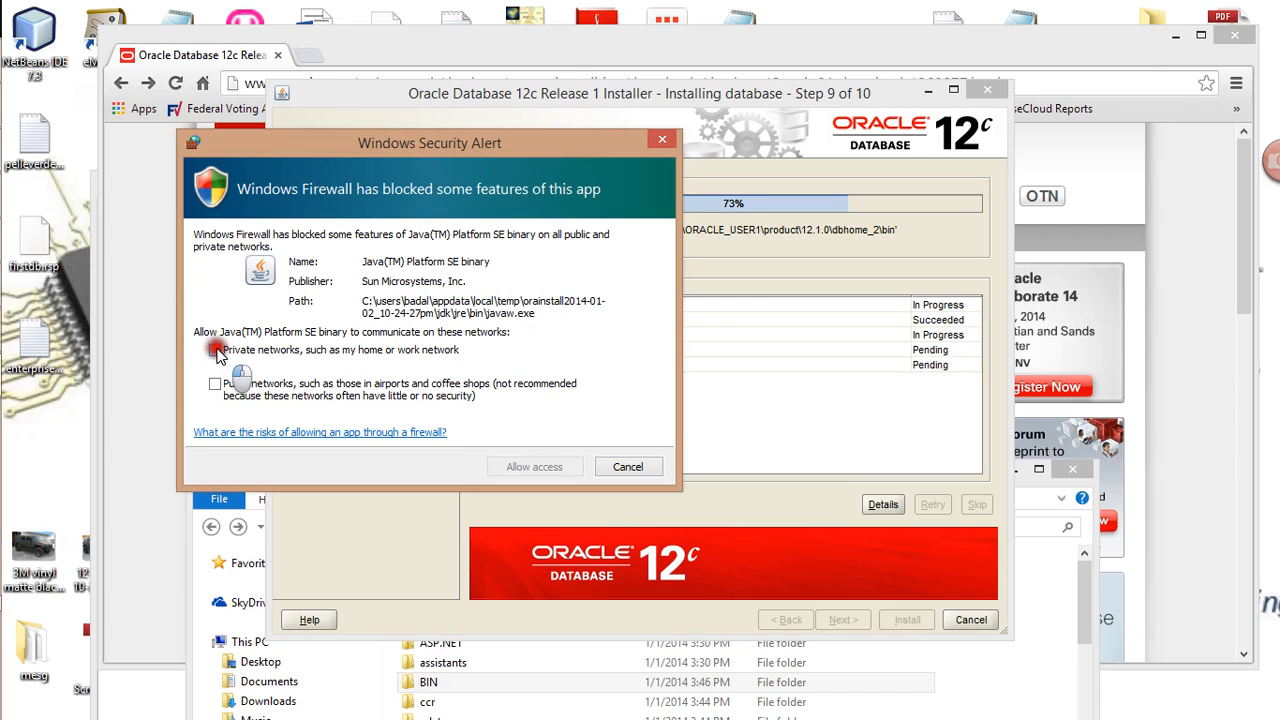
pyautogui.click(216, 351)
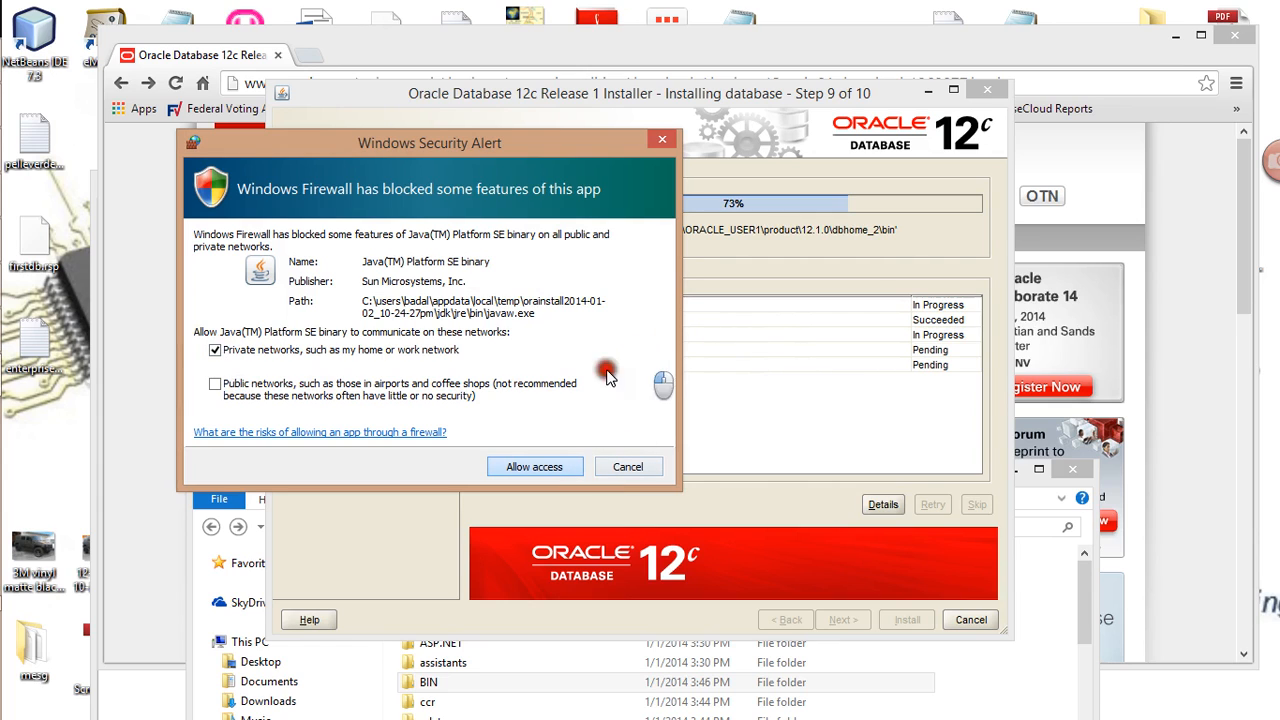
pyautogui.click(533, 467)
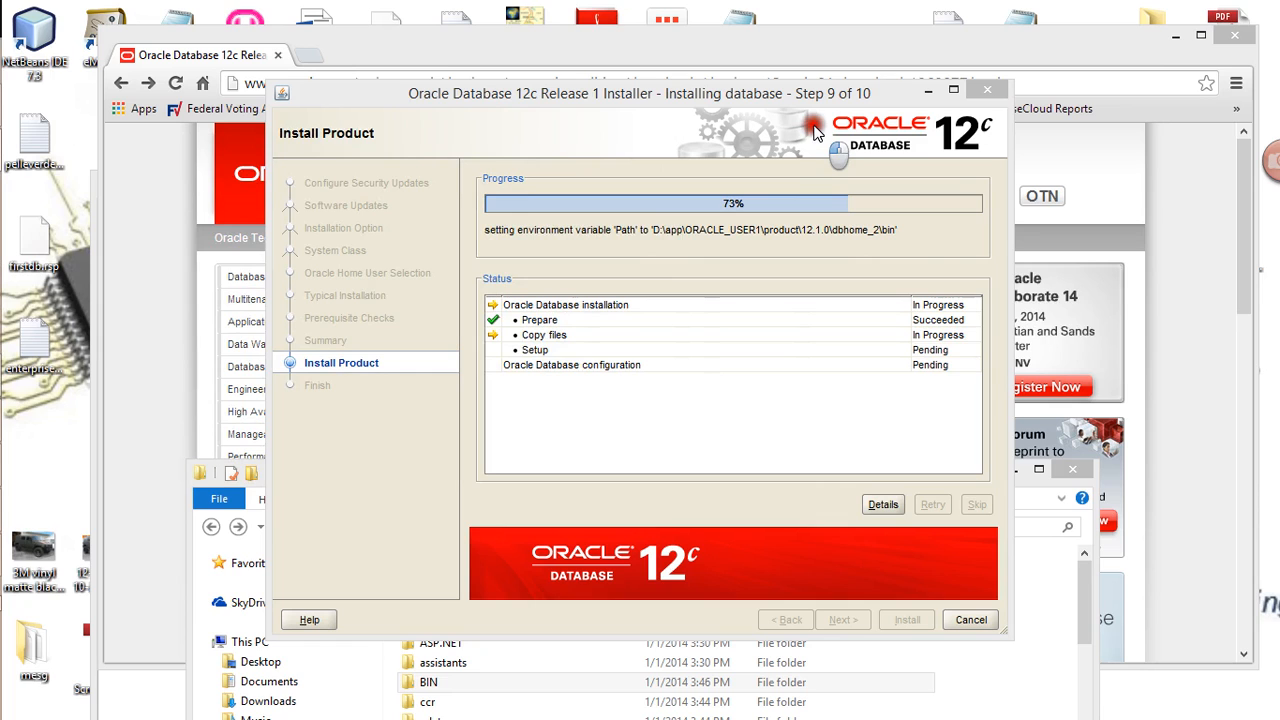
# Drag the installer window down and left, hiding and restoring the screen recorder around it
pyautogui.moveTo(27, 443)
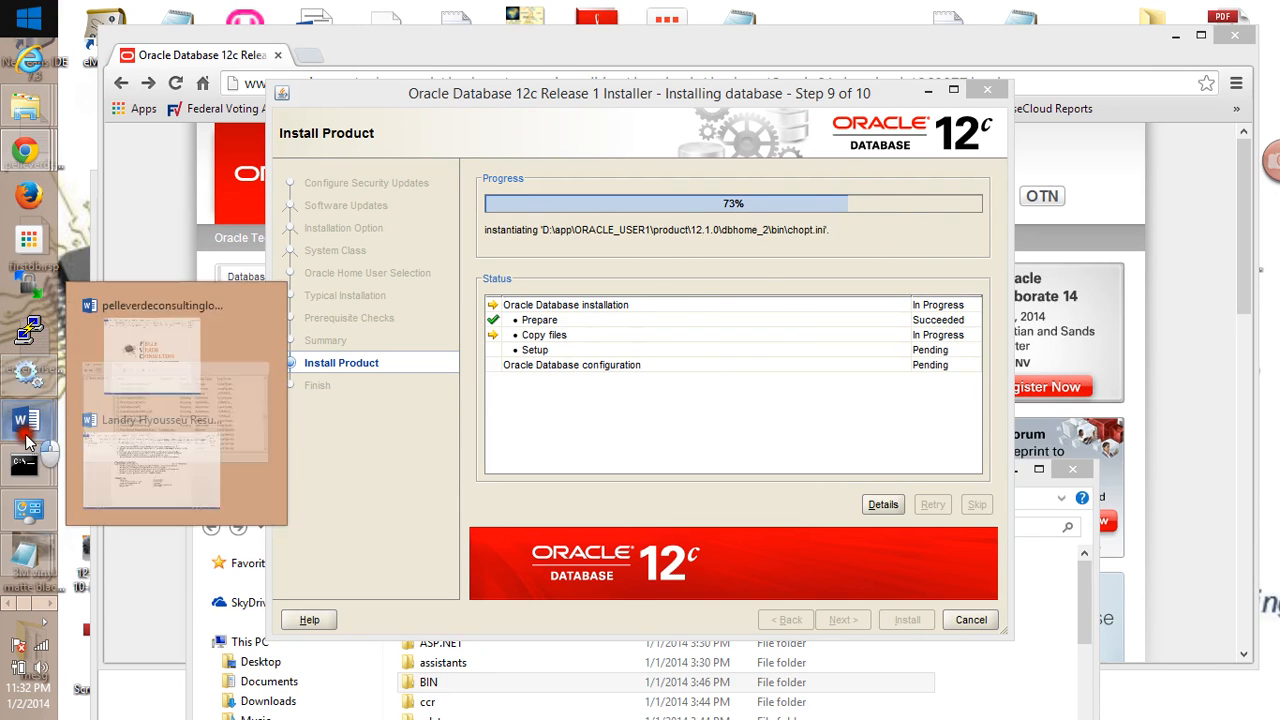
pyautogui.click(37, 602)
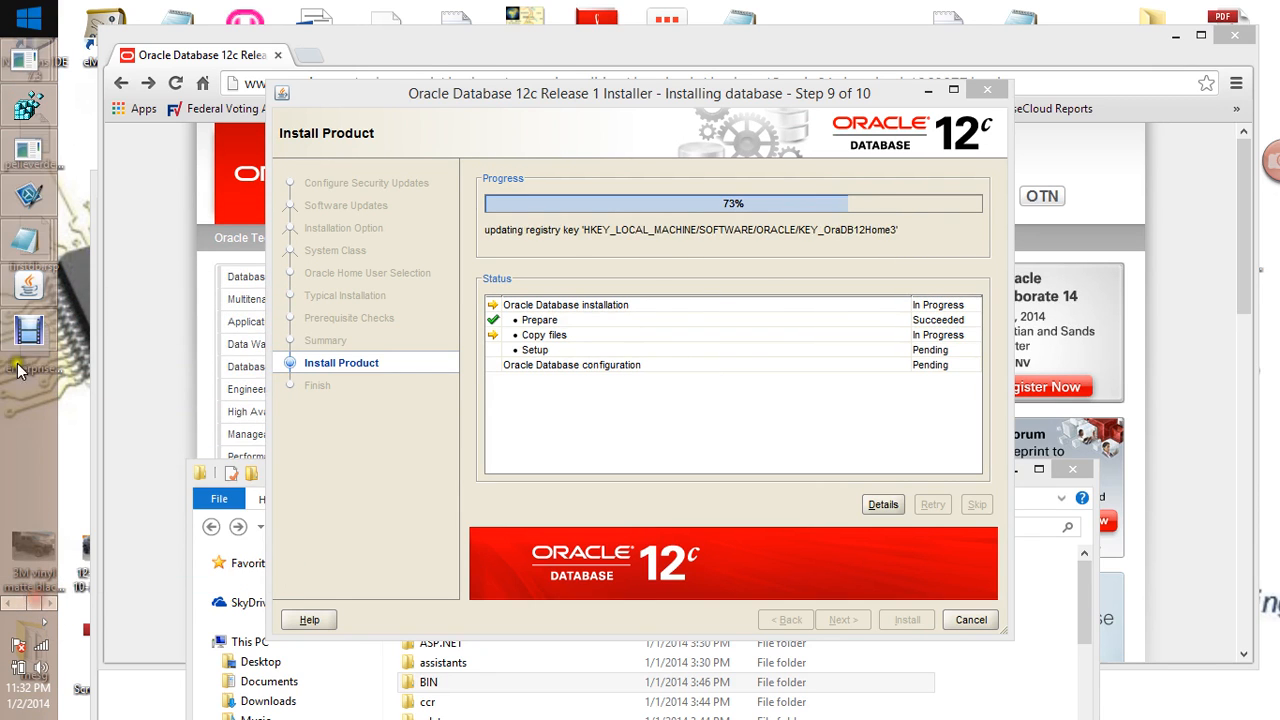
pyautogui.click(27, 331)
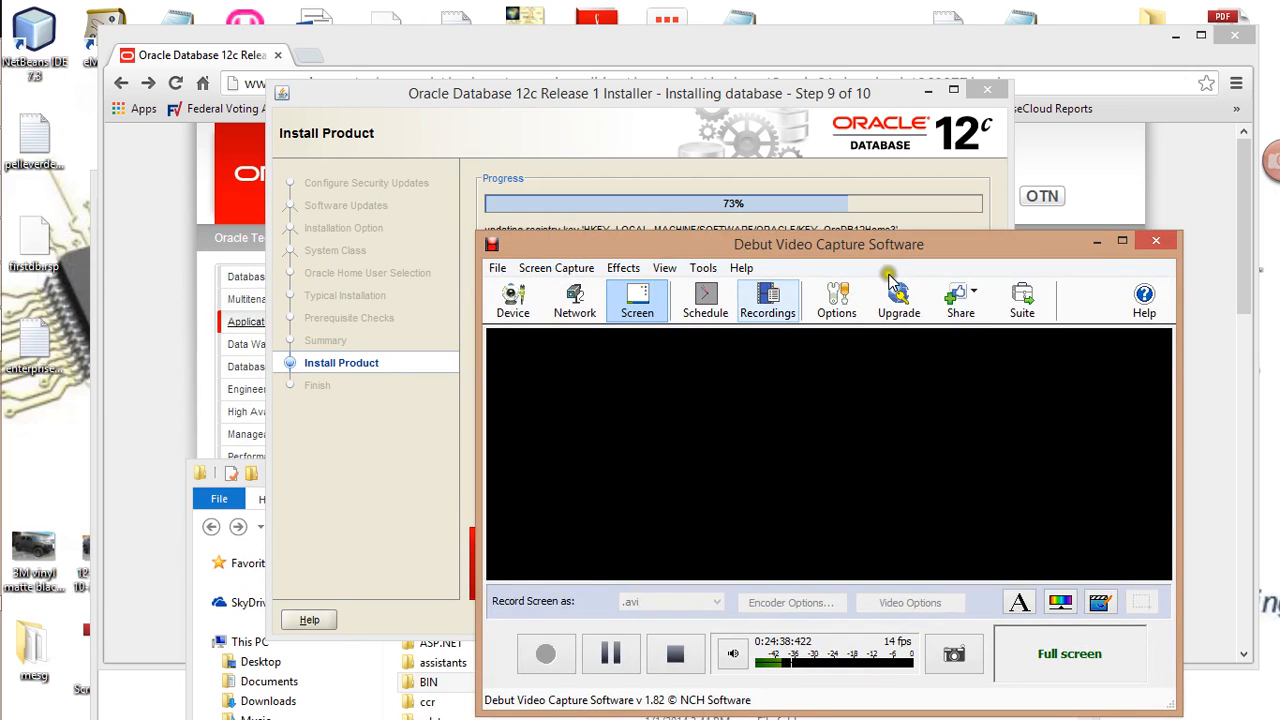
pyautogui.click(1097, 241)
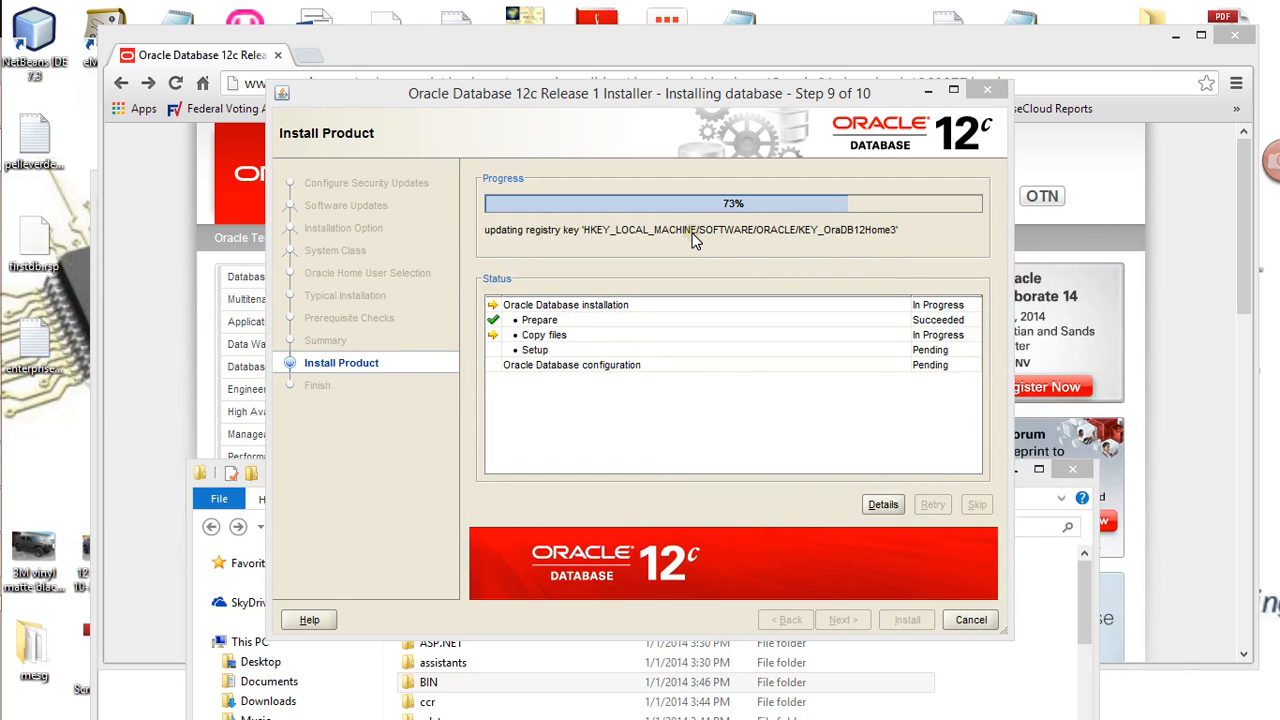
pyautogui.moveTo(720, 92); pyautogui.dragTo(632, 103)
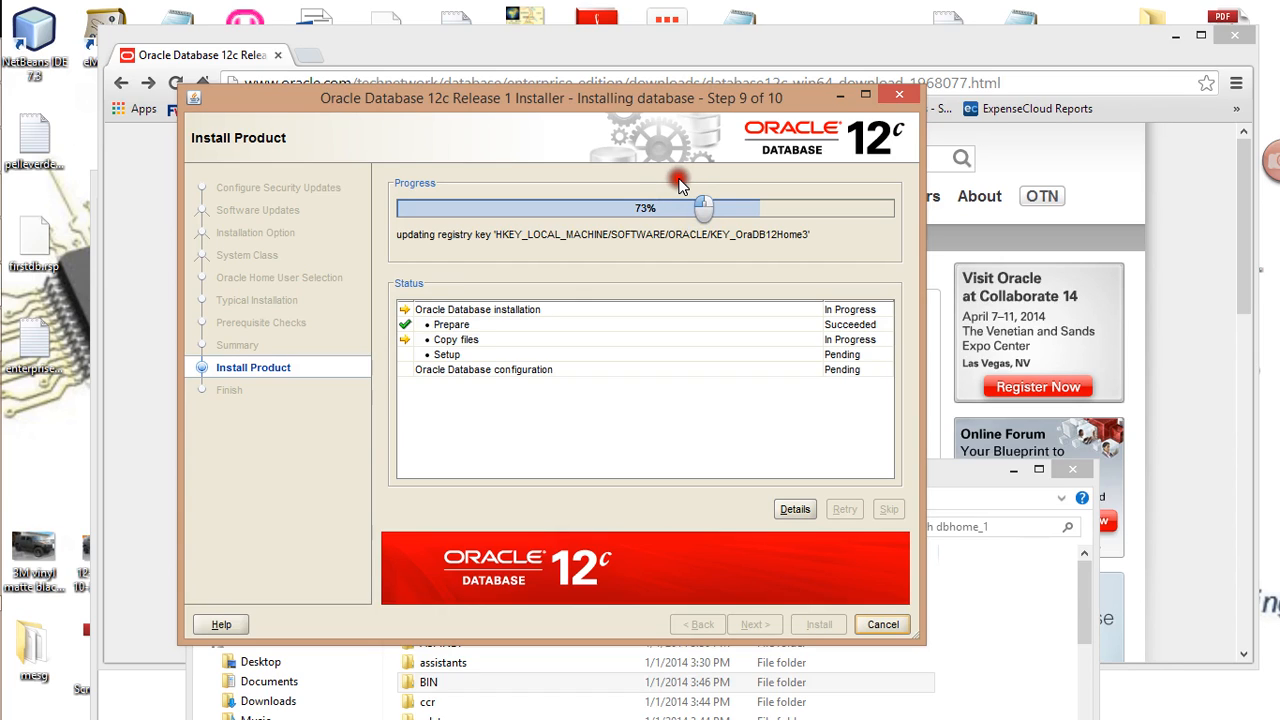
pyautogui.moveTo(12, 440)
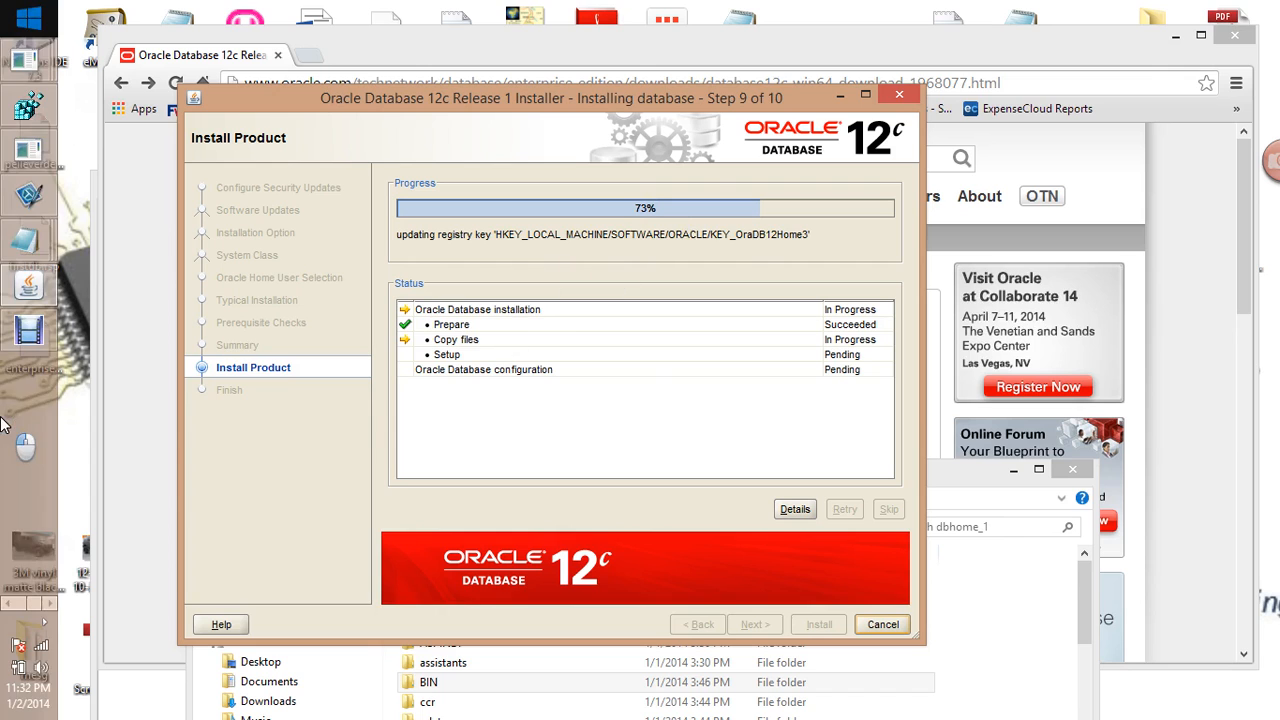
pyautogui.click(26, 334)
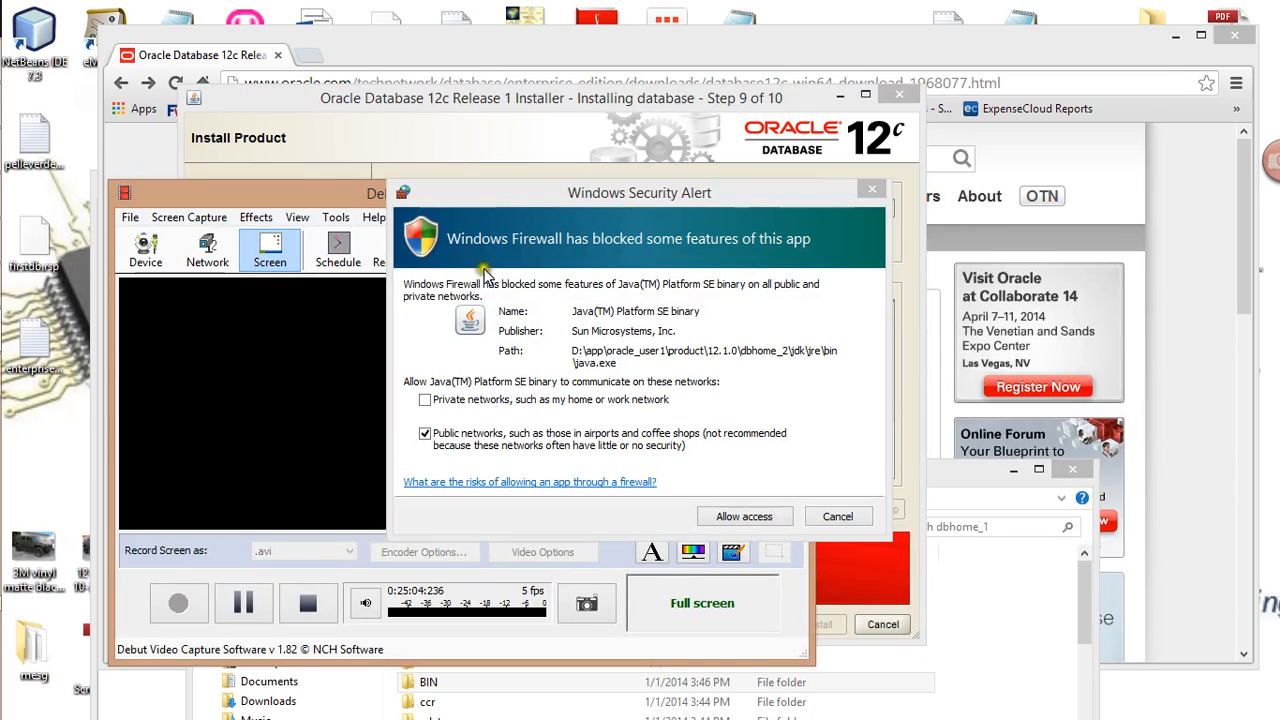
# Move the recorder aside and allow the dbhome_2 Java binary on private networks only
pyautogui.moveTo(308, 197); pyautogui.dragTo(205, 266)
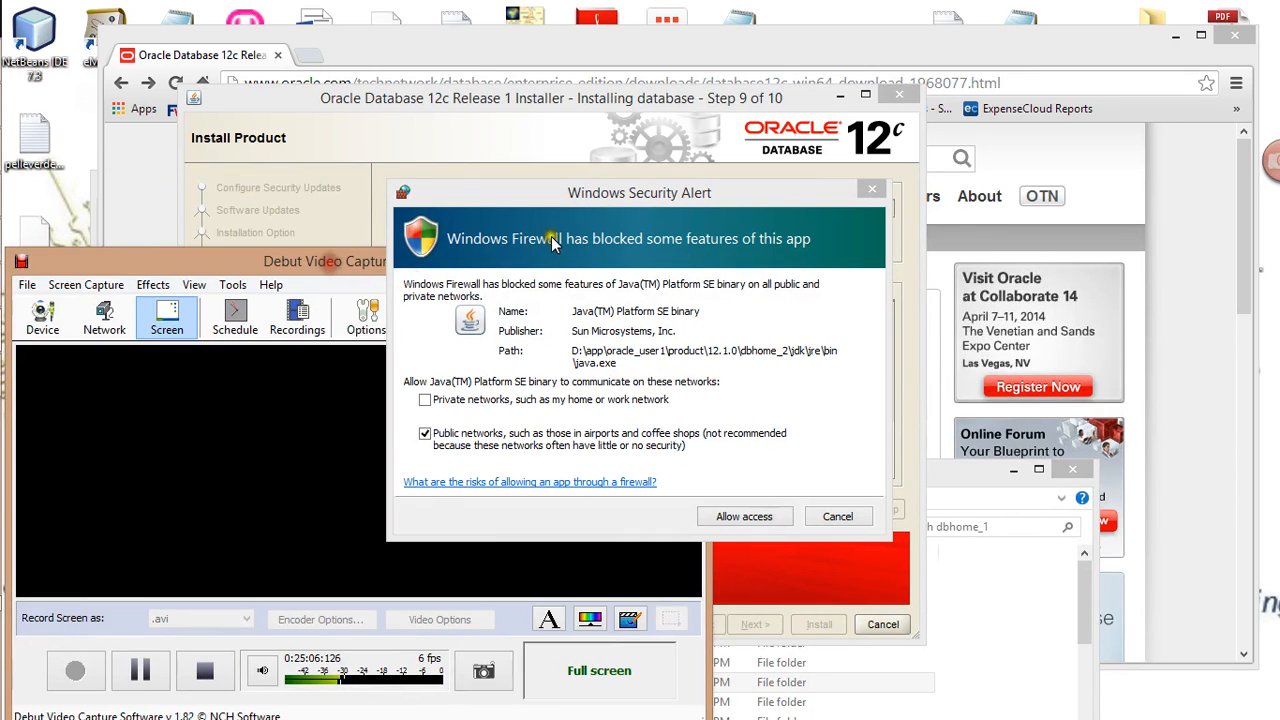
pyautogui.moveTo(356, 266); pyautogui.dragTo(219, 295)
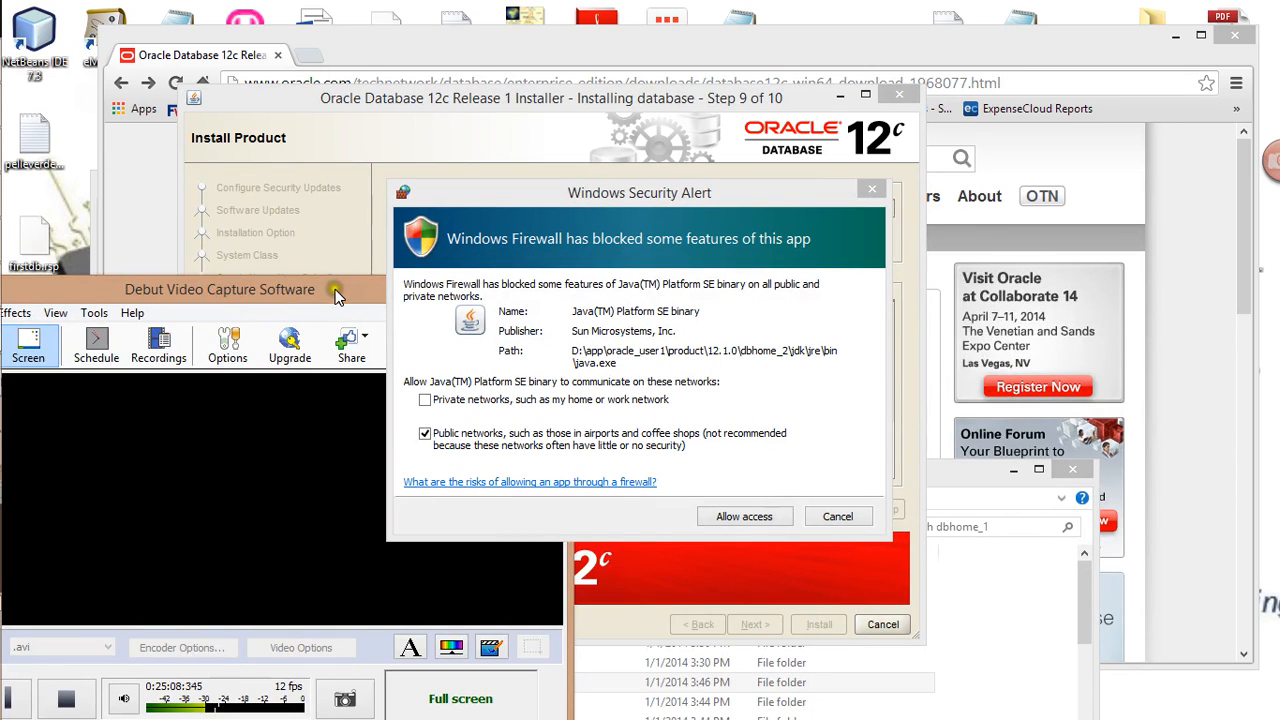
pyautogui.moveTo(336, 292); pyautogui.dragTo(286, 335)
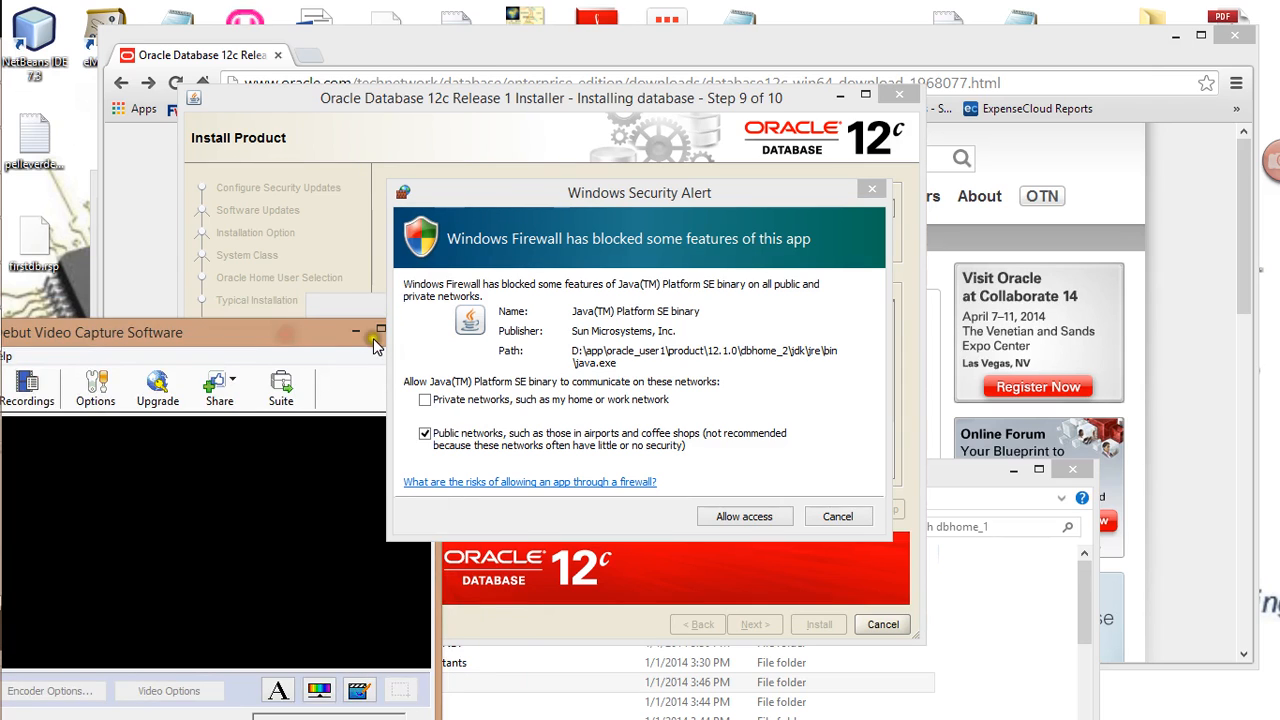
pyautogui.click(370, 334)
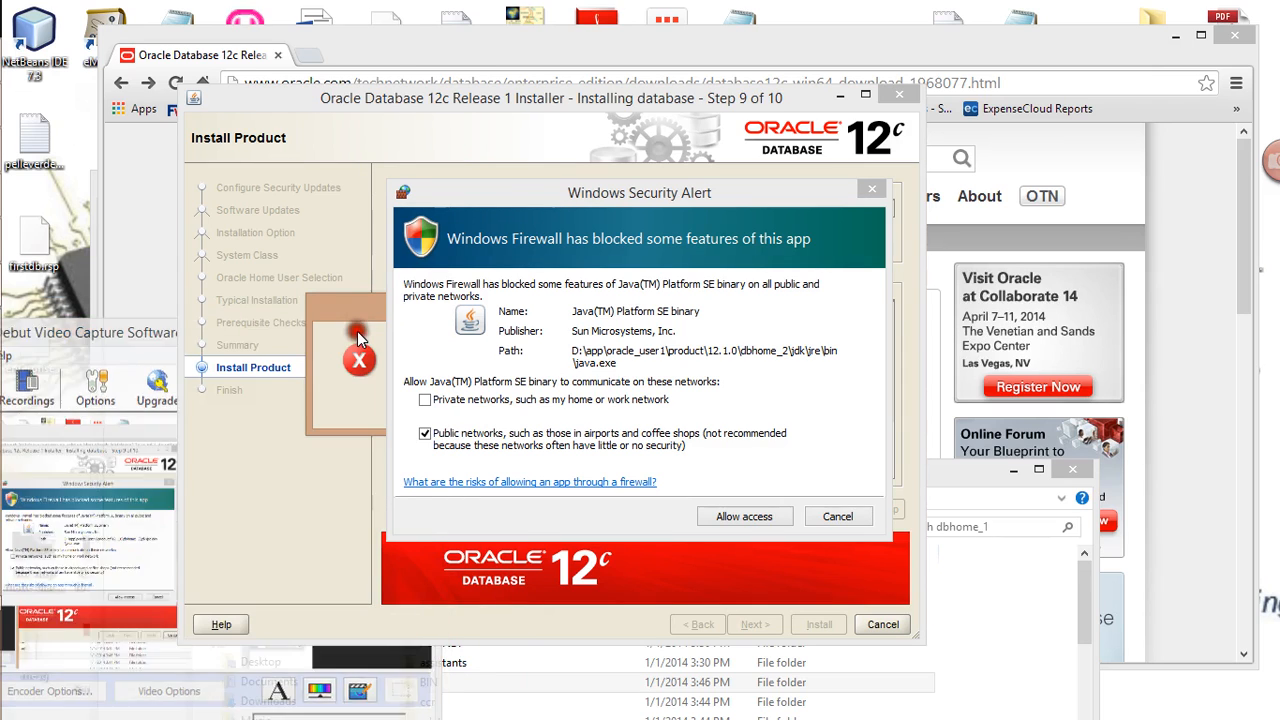
pyautogui.click(425, 434)
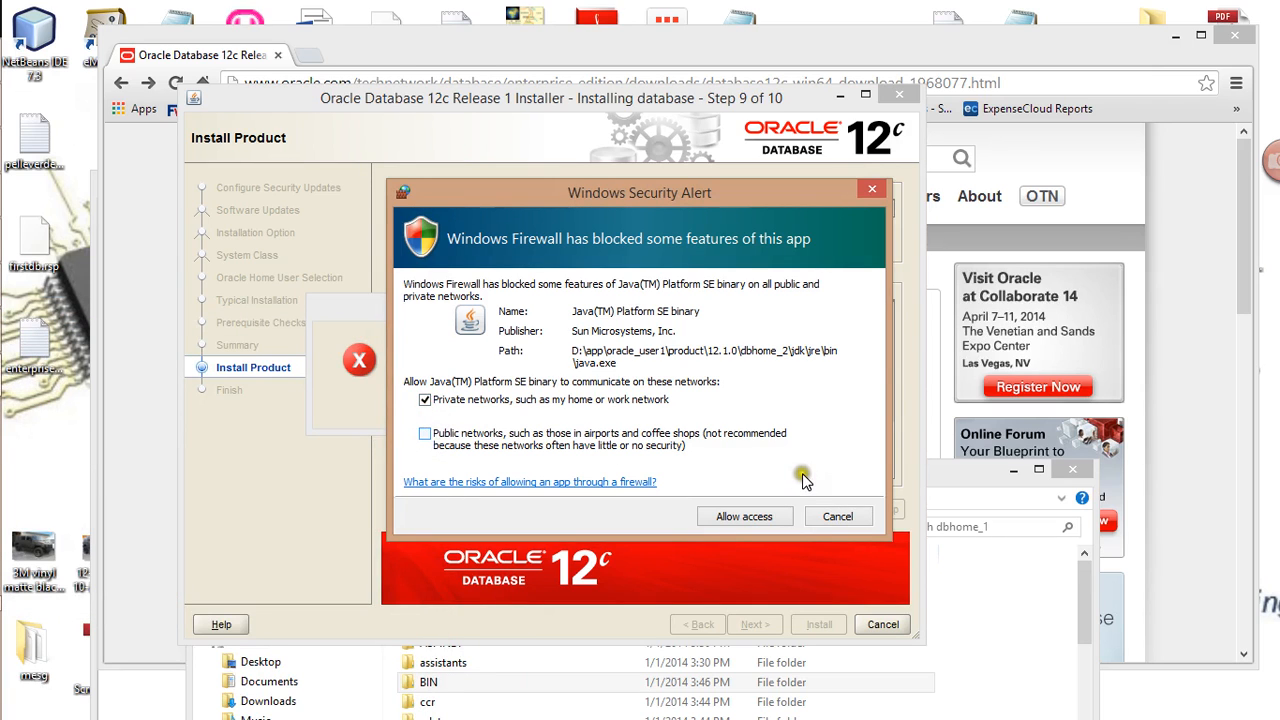
pyautogui.click(735, 520)
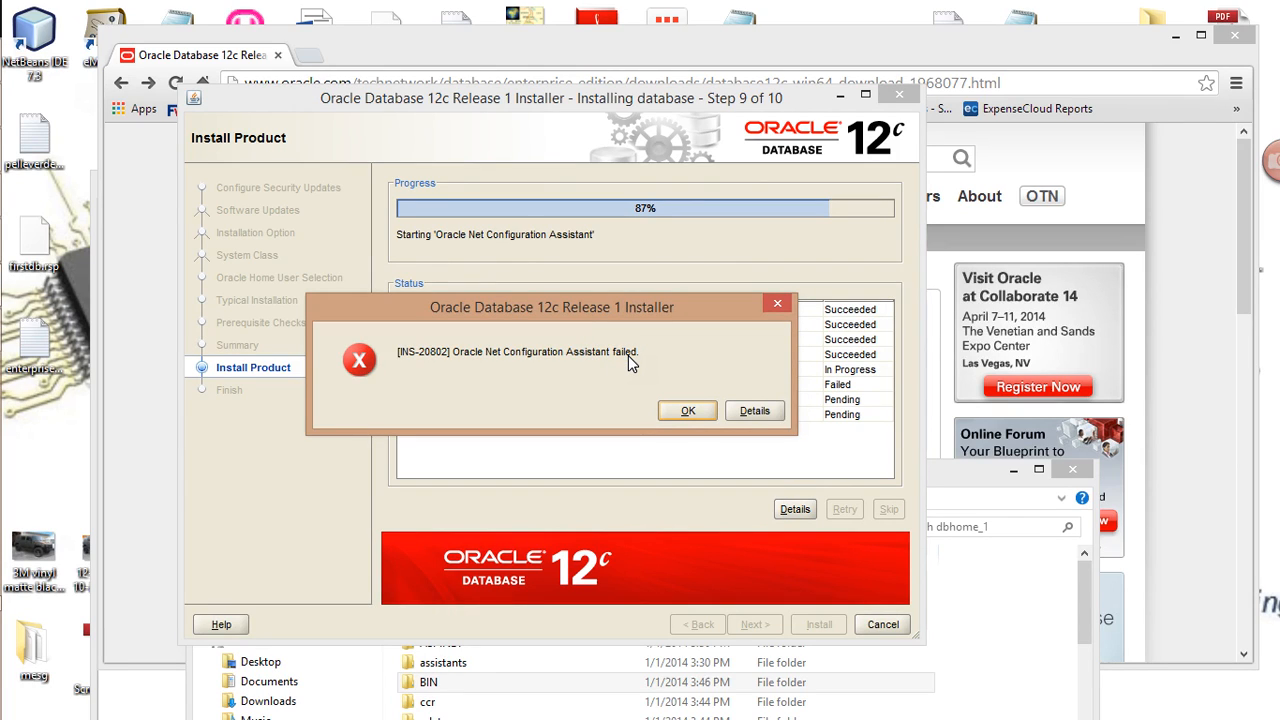
# Dismiss the INS-20802 error and skip the failed Net Configuration Assistant
pyautogui.click(688, 411)
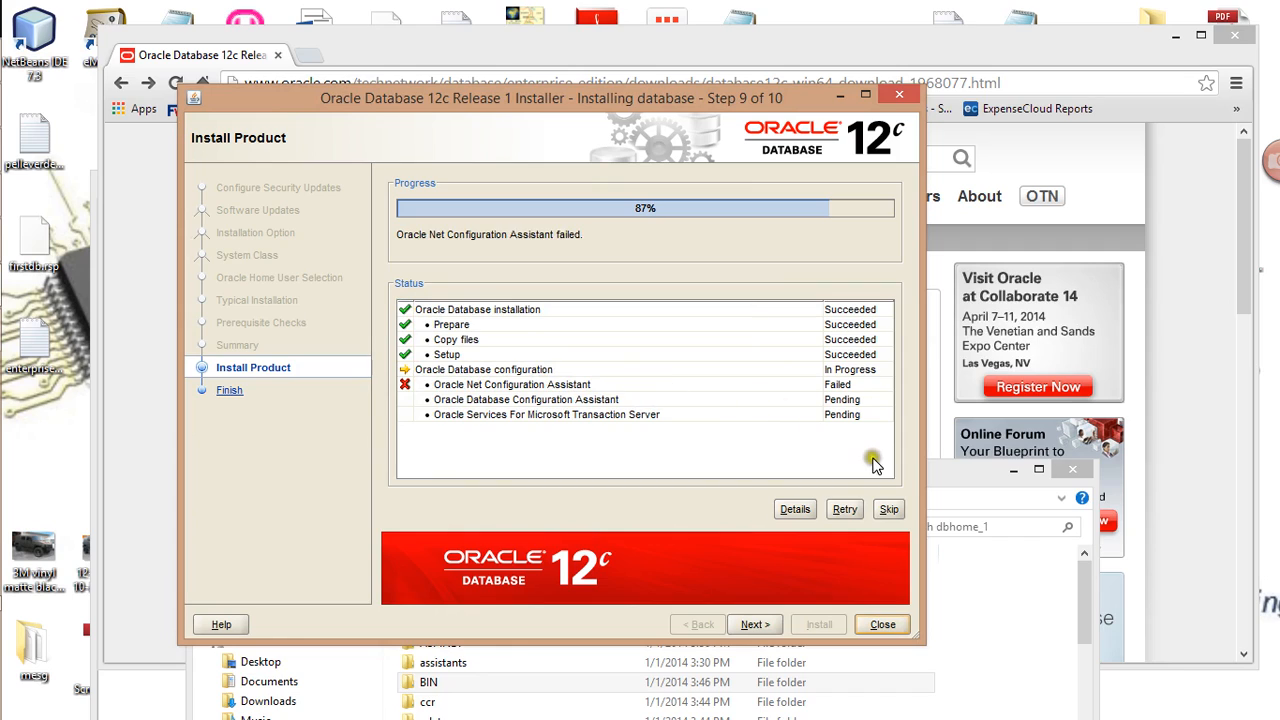
pyautogui.click(889, 510)
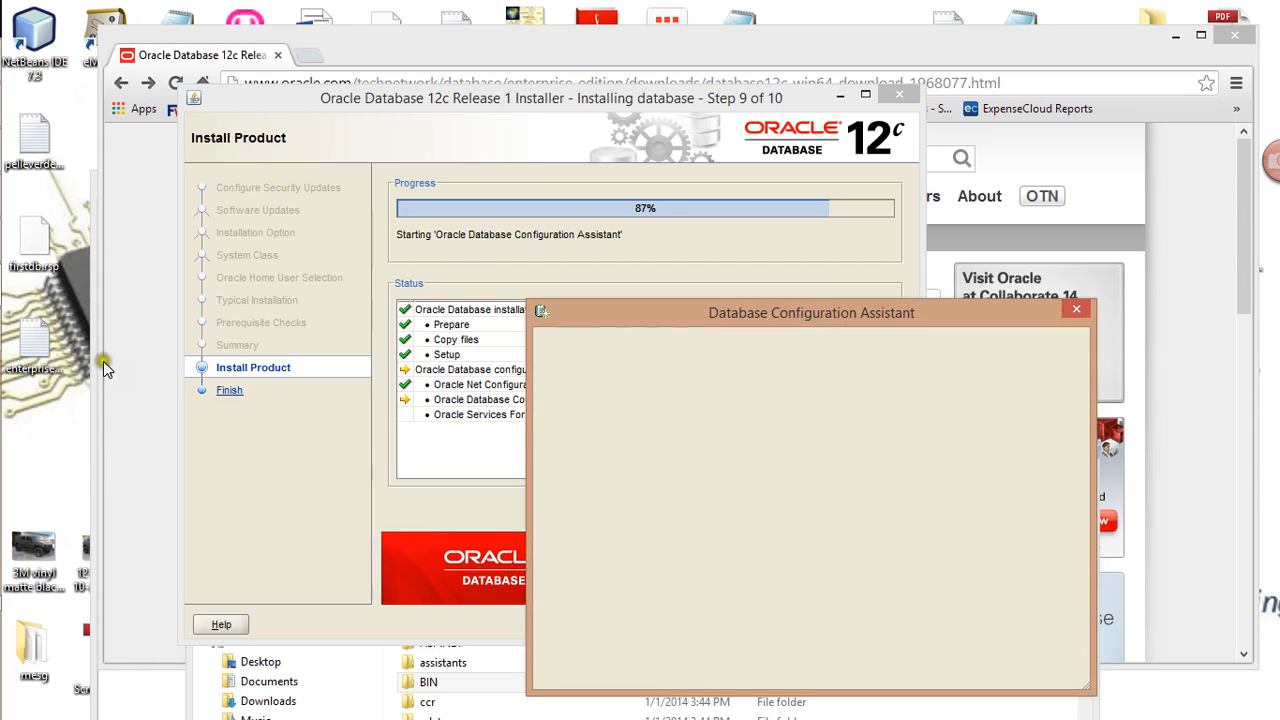
# Move the Database Configuration Assistant window up and left over the installer
pyautogui.moveTo(596, 312); pyautogui.dragTo(550, 310)
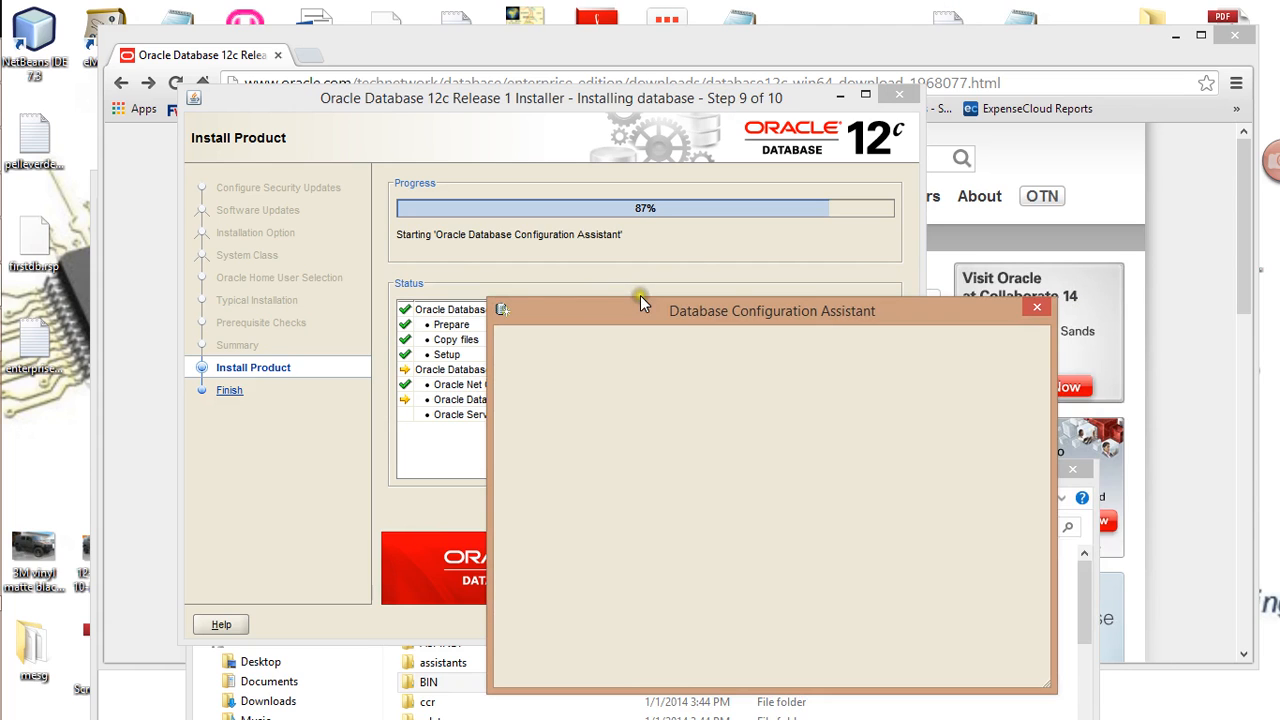
pyautogui.click(30, 324)
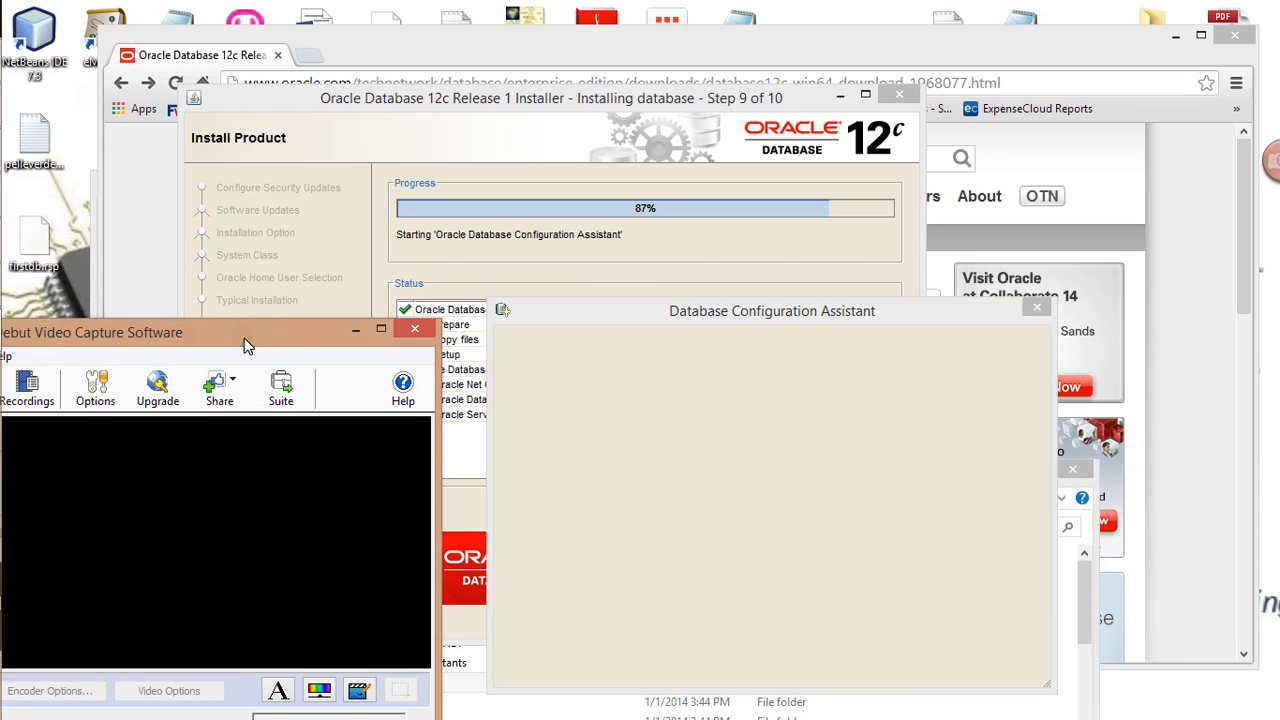
pyautogui.click(360, 330)
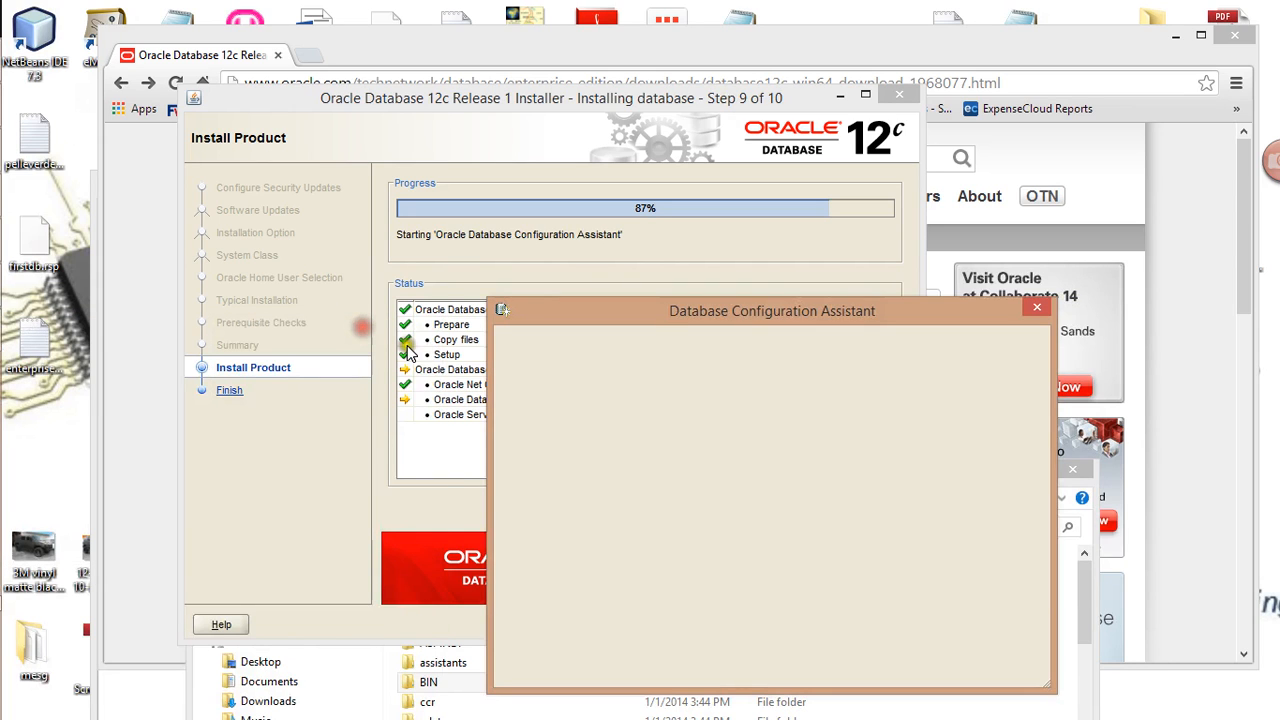
pyautogui.moveTo(655, 319); pyautogui.dragTo(447, 238)
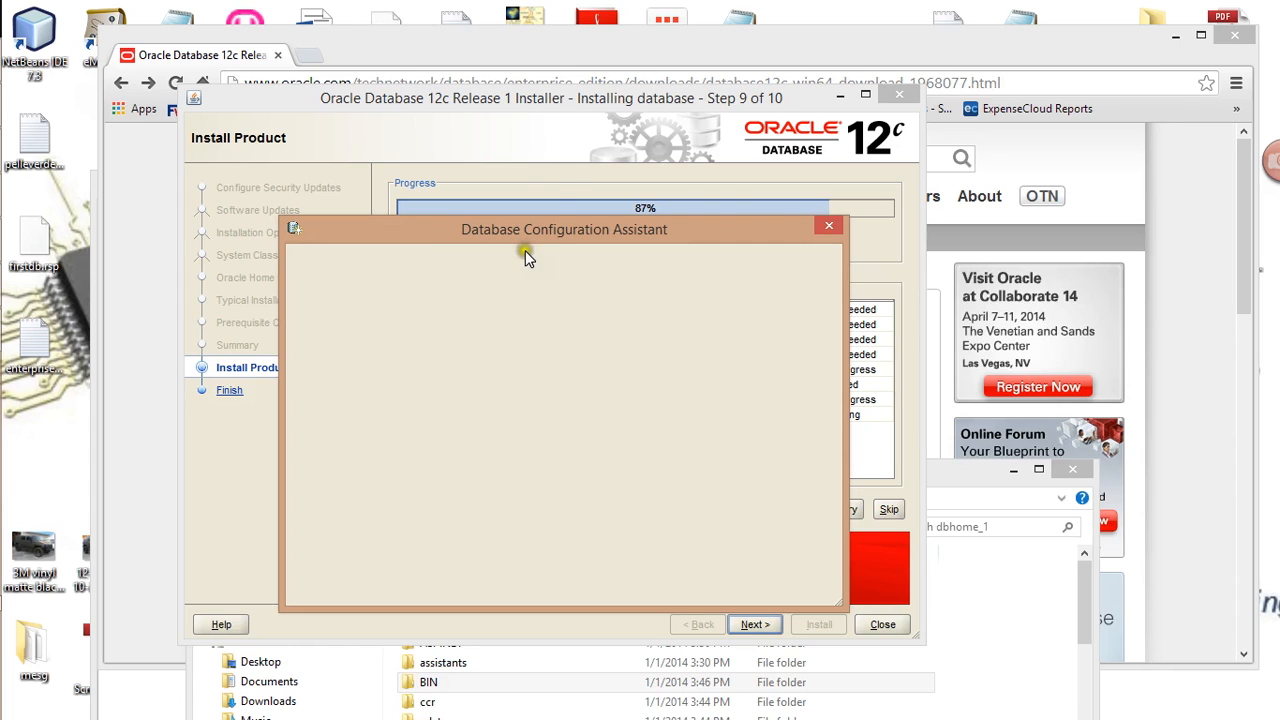
# Restore the screen recorder, move it up-right, then pause and resume recording
pyautogui.moveTo(3, 395)
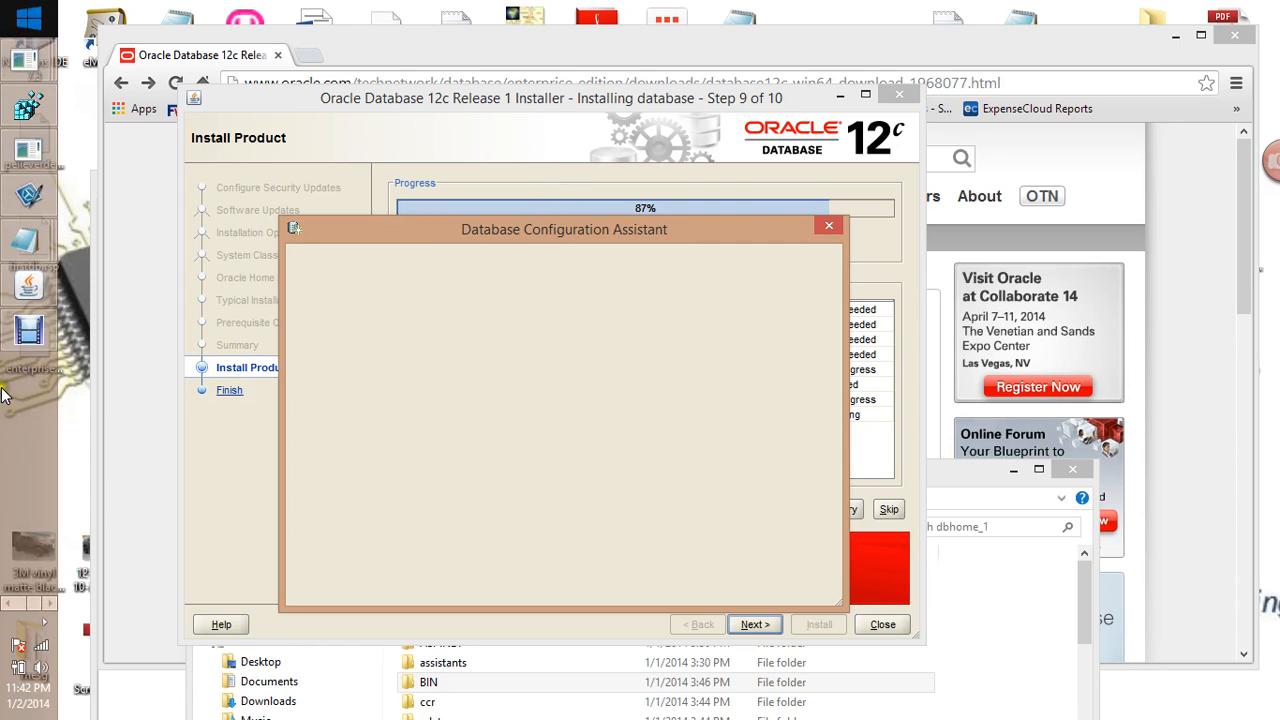
pyautogui.click(28, 338)
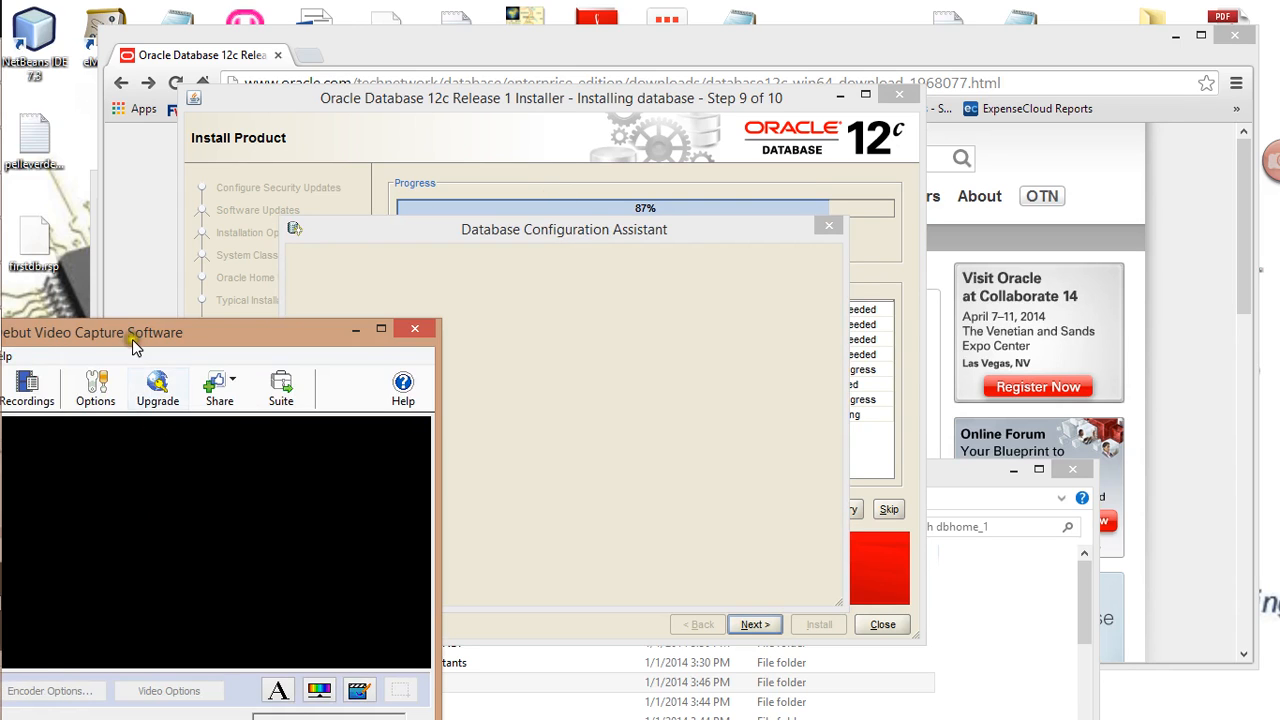
pyautogui.moveTo(126, 331); pyautogui.dragTo(288, 133)
pyautogui.click(93, 542)
pyautogui.click(341, 626)
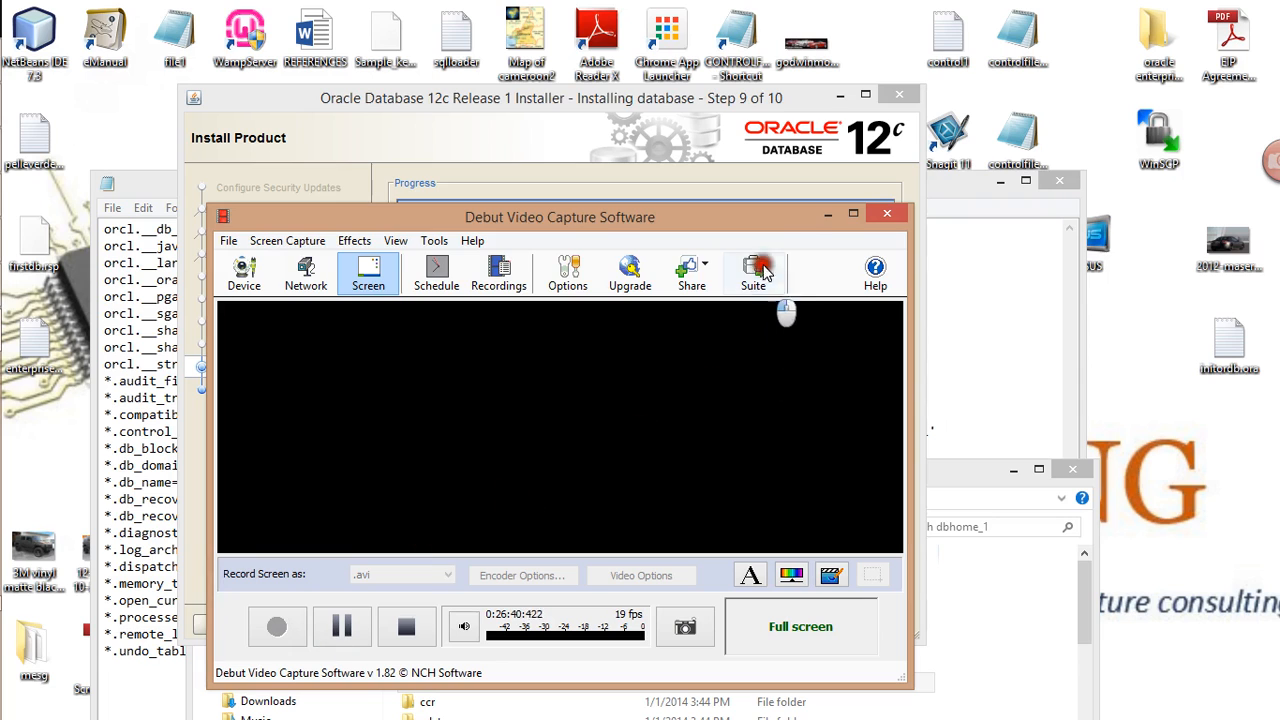
# Hide the recorder and advance the 100% installer to the Finish page reporting success
pyautogui.click(822, 216)
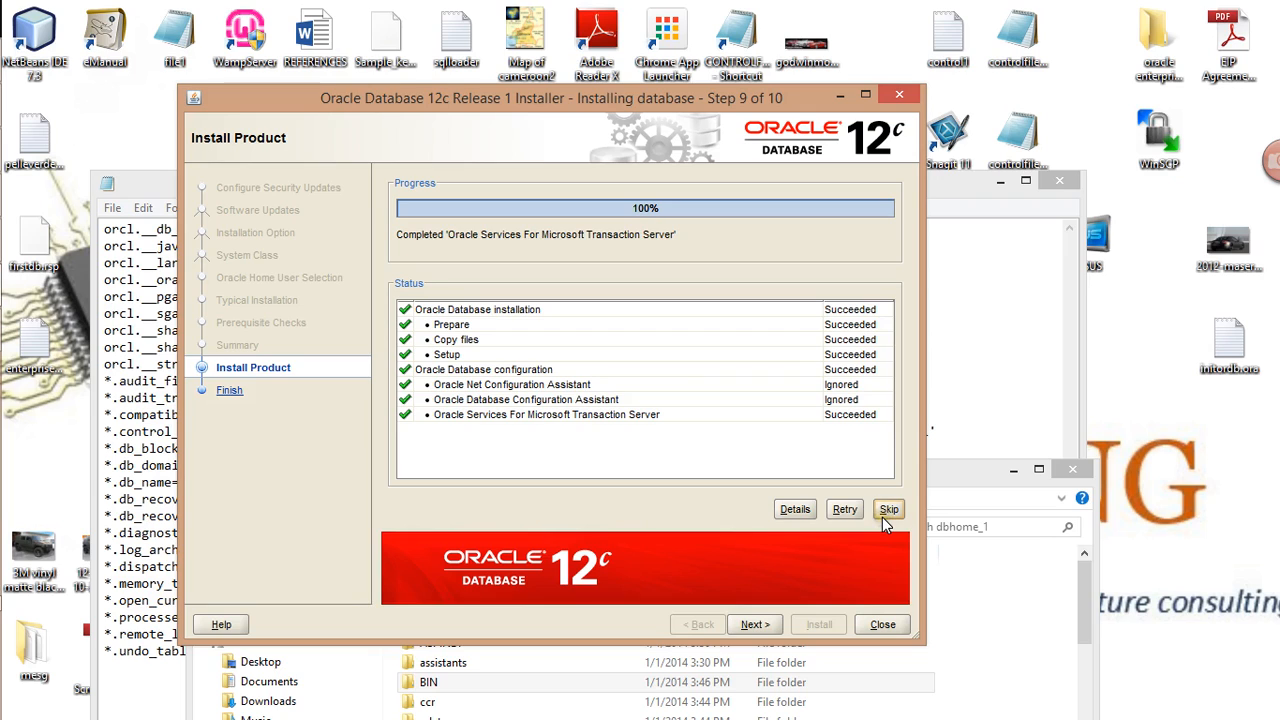
pyautogui.click(757, 624)
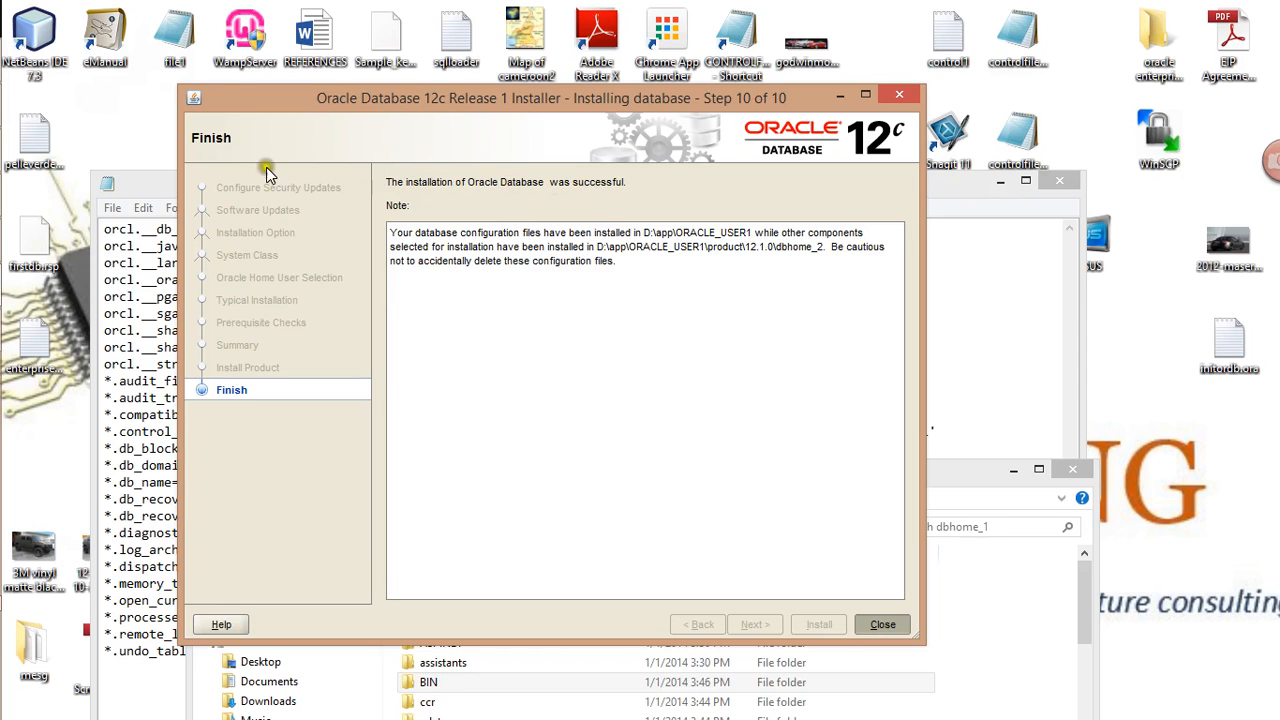
pyautogui.moveTo(10, 124)
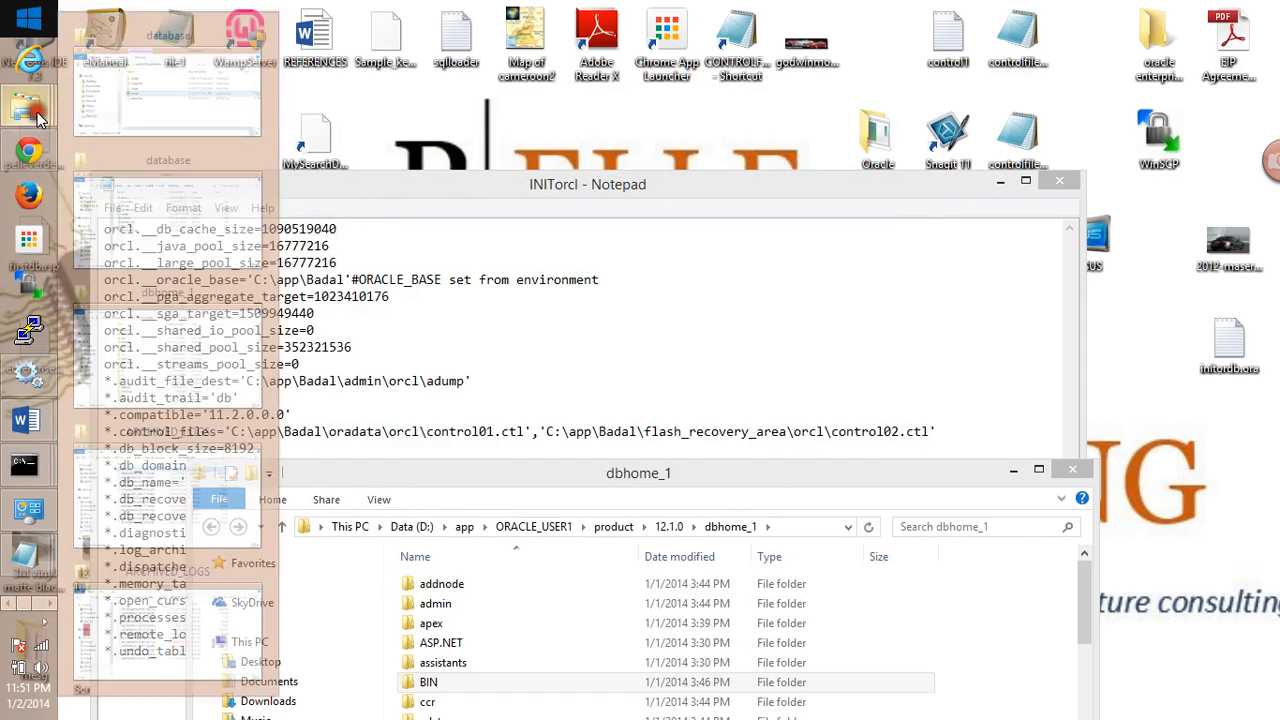
# Bring the folder window forward, go up to oracle12cinstallation, and maximize it
pyautogui.click(175, 60)
pyautogui.moveTo(503, 295); pyautogui.dragTo(539, 262)
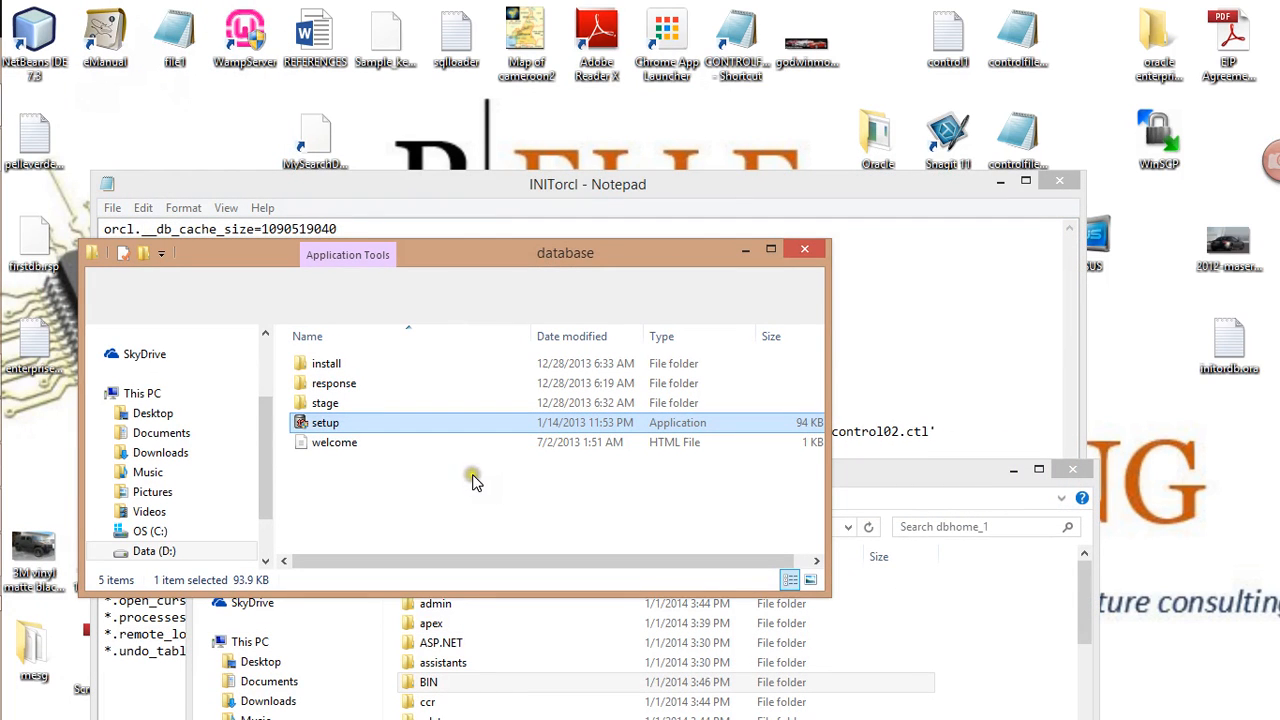
pyautogui.hotkey('alt', 'Up')
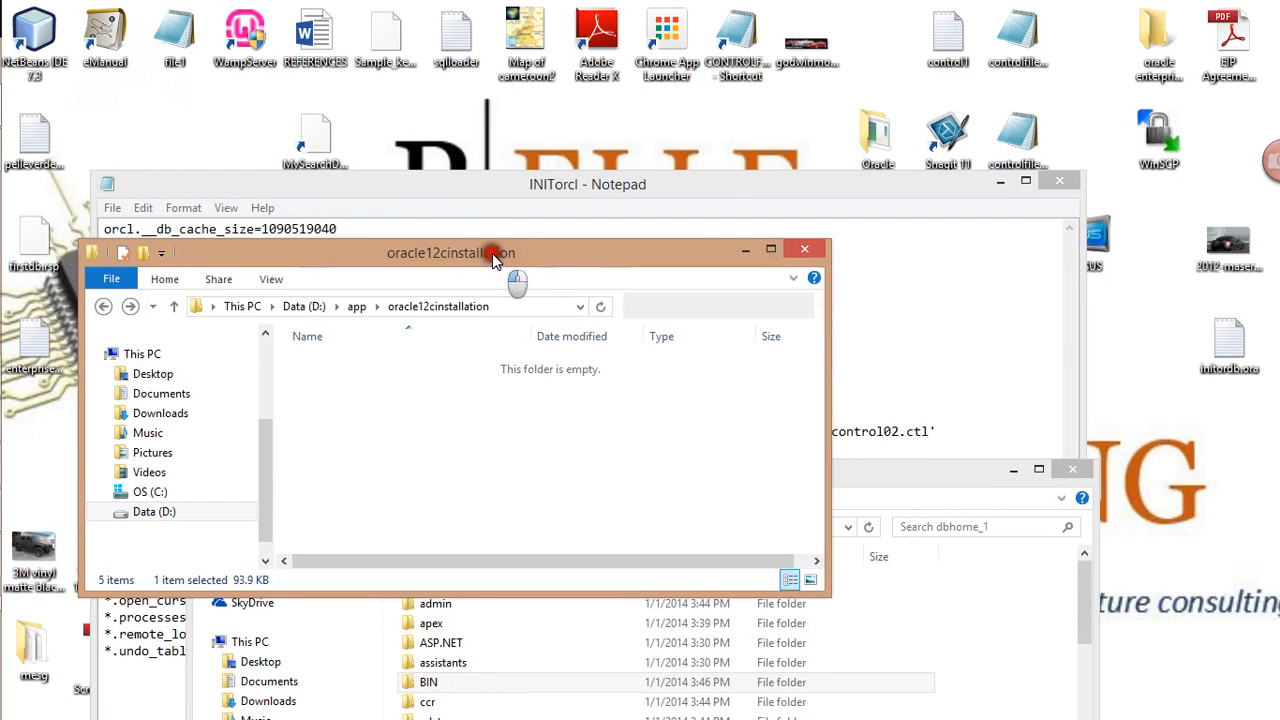
pyautogui.moveTo(491, 257); pyautogui.dragTo(575, 160)
pyautogui.doubleClick(575, 160)
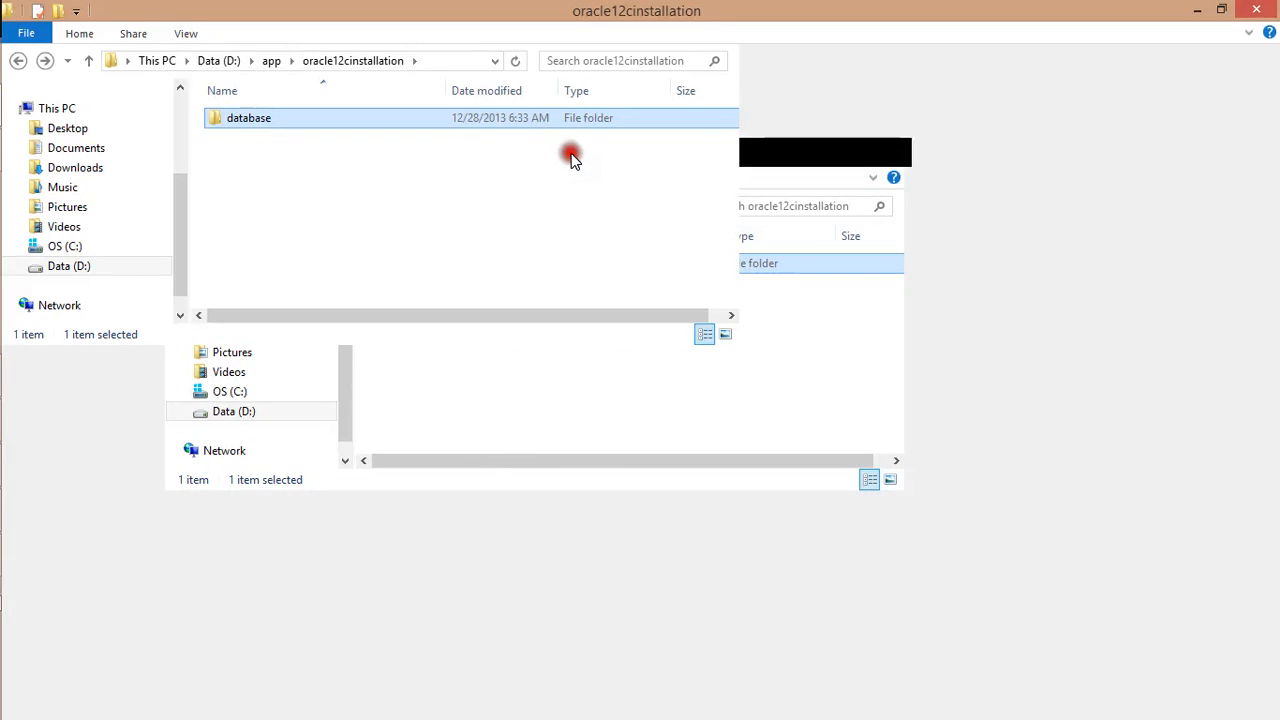
# Browse to D:\app\ORACLE_USER1\product\12.1.0\dbhome_2\BIN and select sqlplus
pyautogui.hotkey('alt', 'Up')
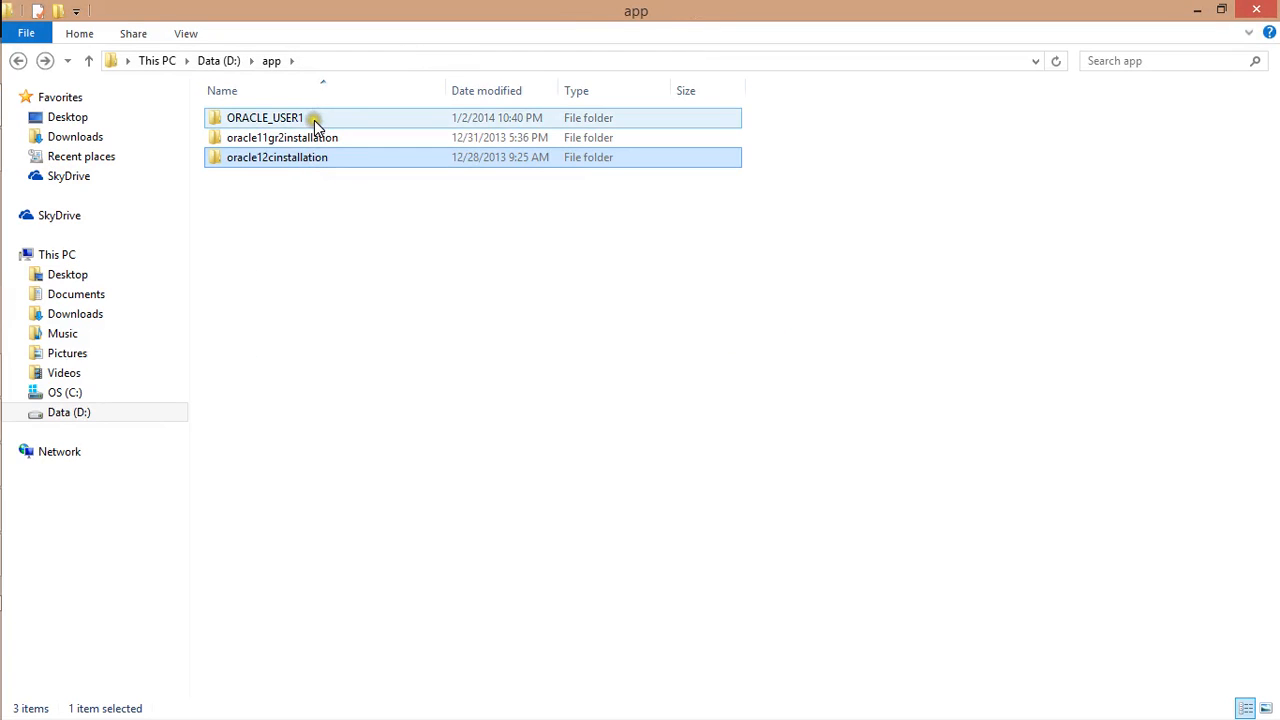
pyautogui.doubleClick(314, 120)
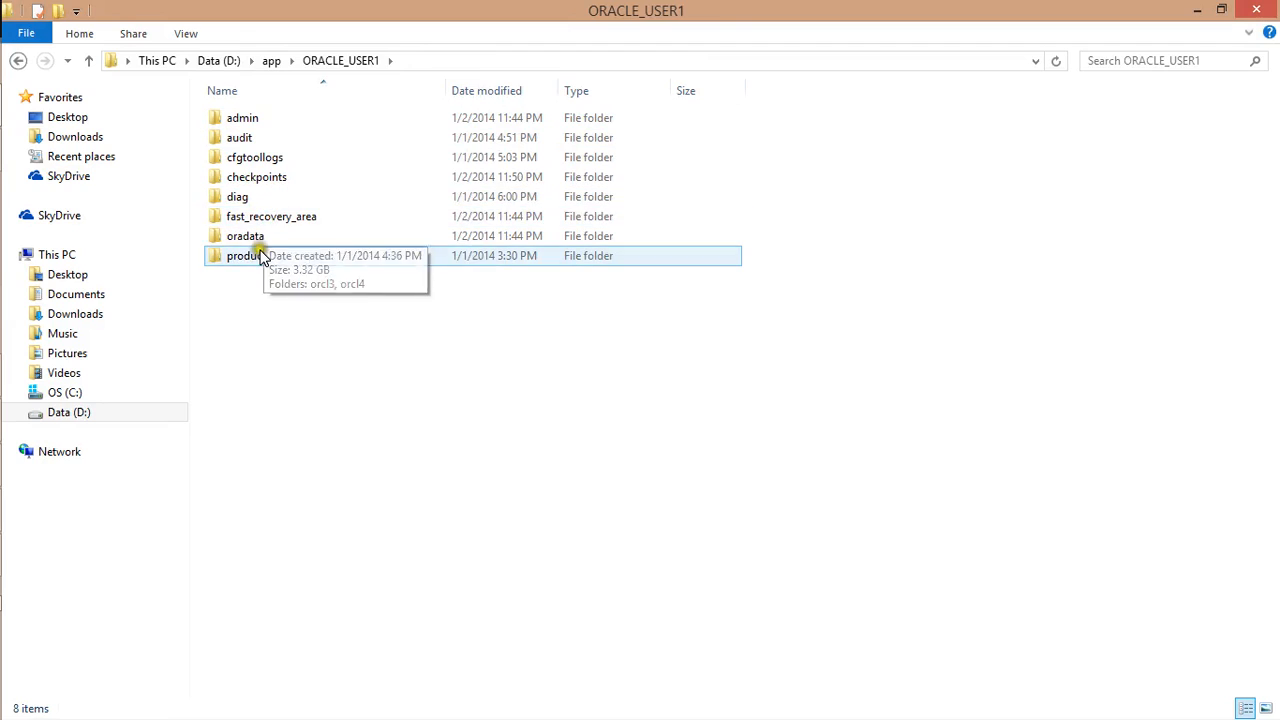
pyautogui.doubleClick(258, 255)
pyautogui.doubleClick(285, 116)
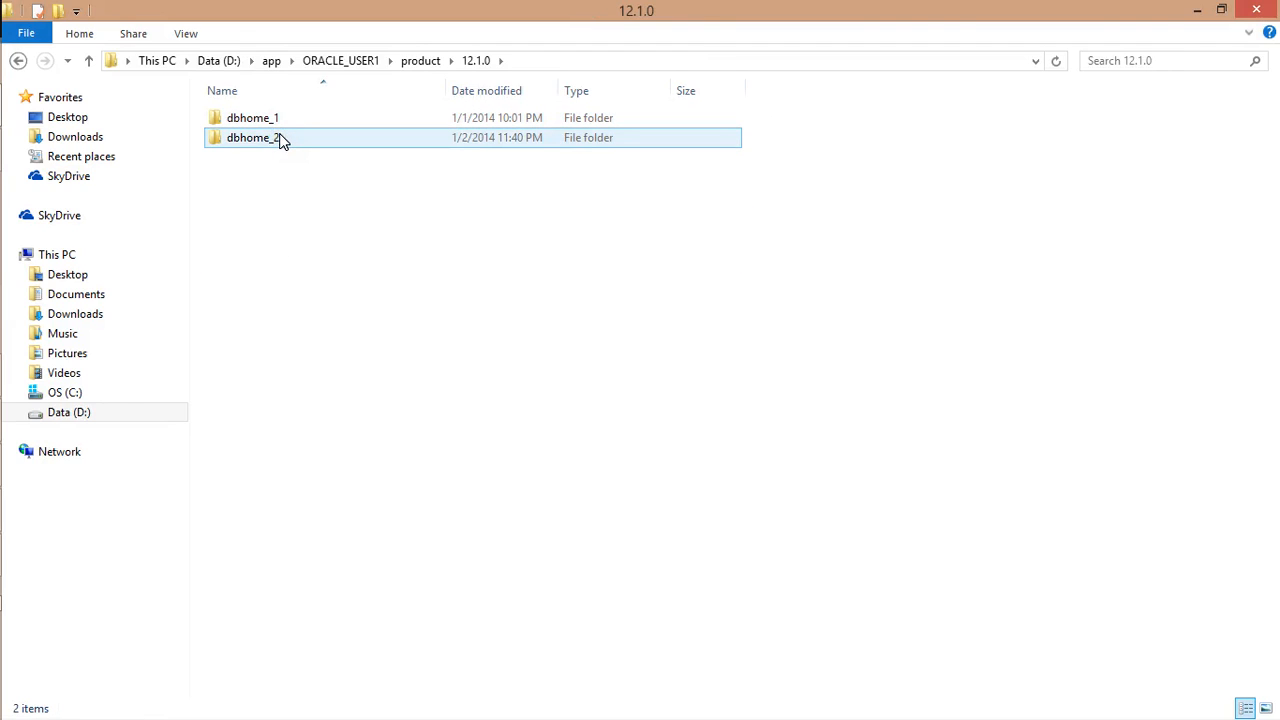
pyautogui.doubleClick(280, 140)
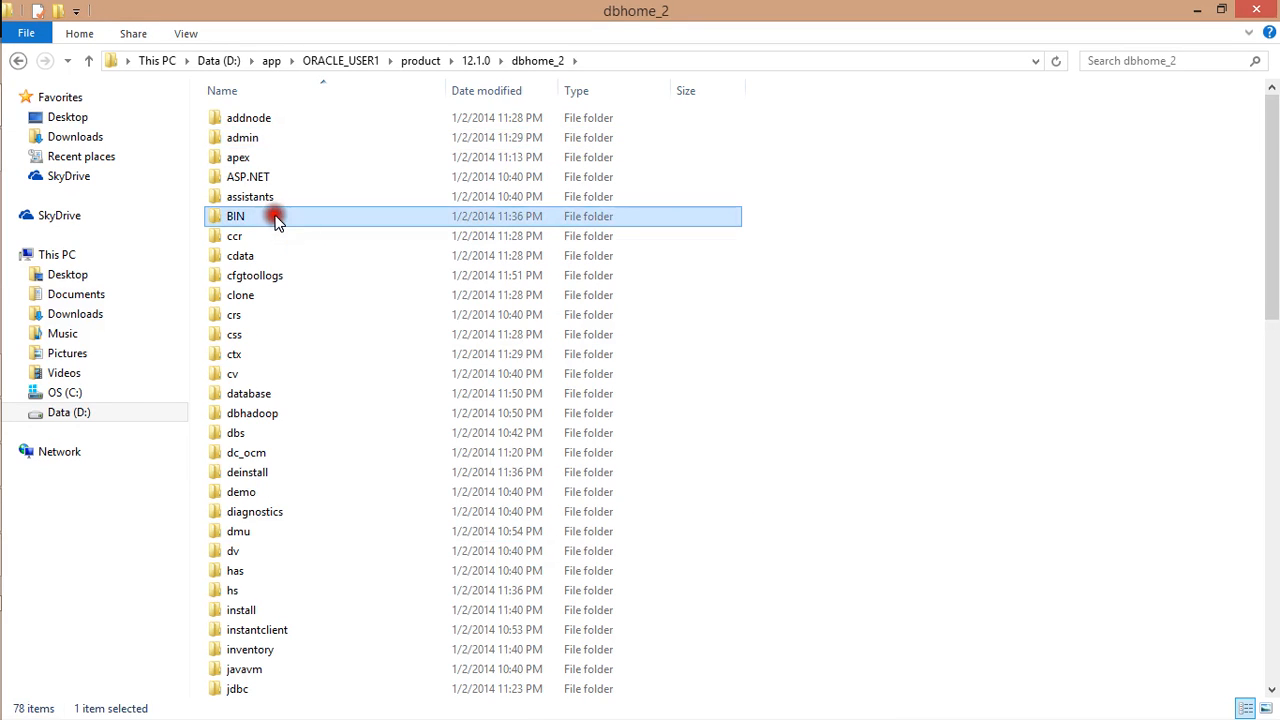
pyautogui.doubleClick(277, 214)
pyautogui.moveTo(1268, 108); pyautogui.dragTo(1268, 507)
pyautogui.moveTo(587, 300); pyautogui.dragTo(587, 300)
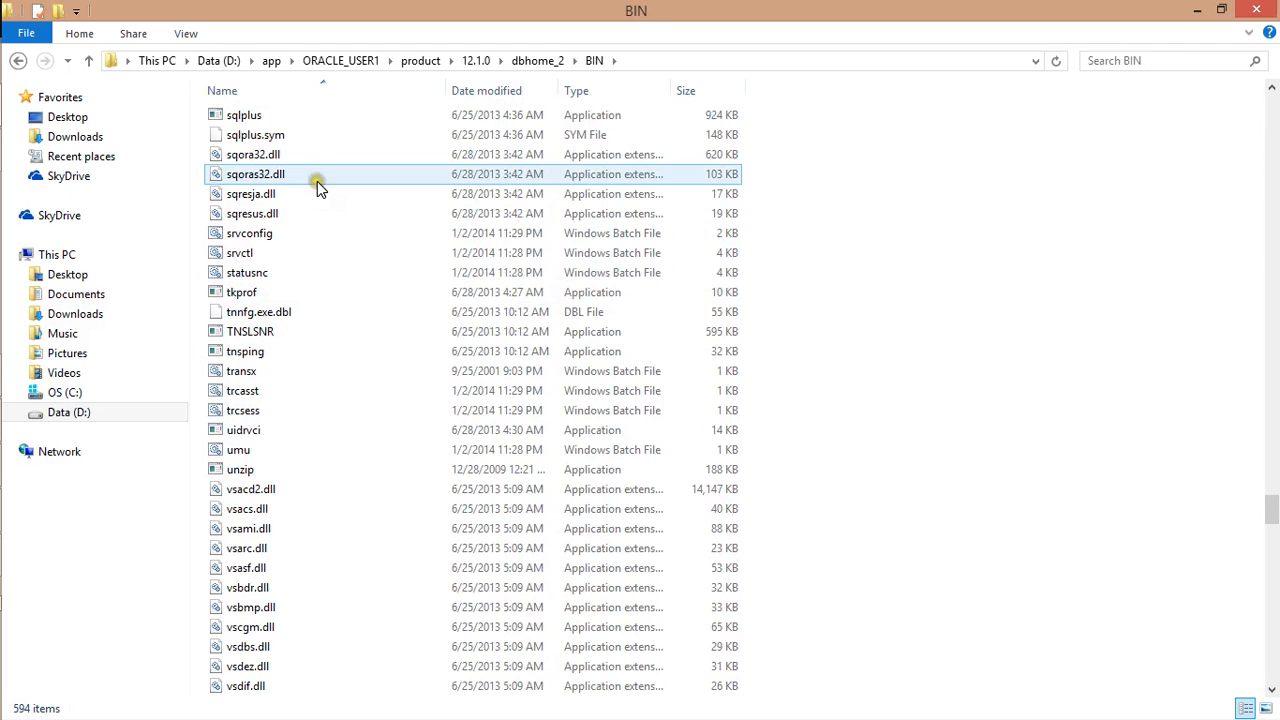
pyautogui.click(294, 116)
# Try logging in as system with dbhome_2's sqlplus, hit ORA-12560, and close the console
pyautogui.doubleClick(294, 116)
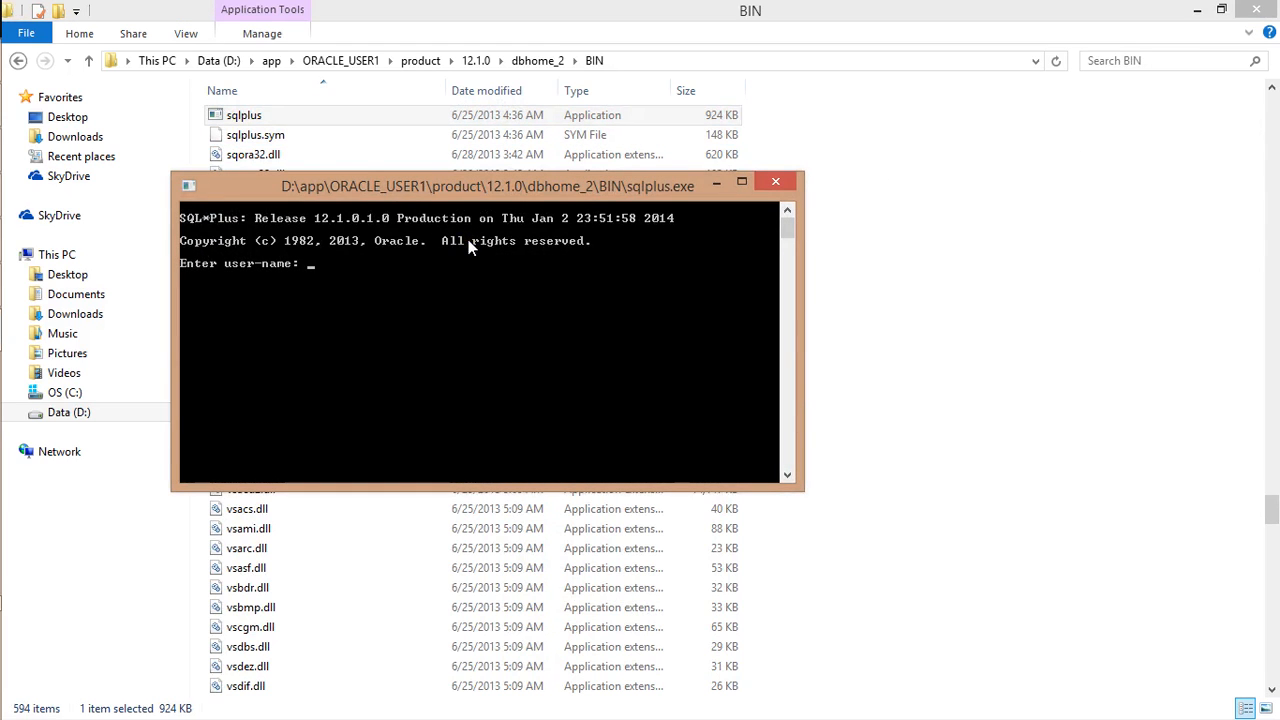
pyautogui.write('system')
pyautogui.press('Return')
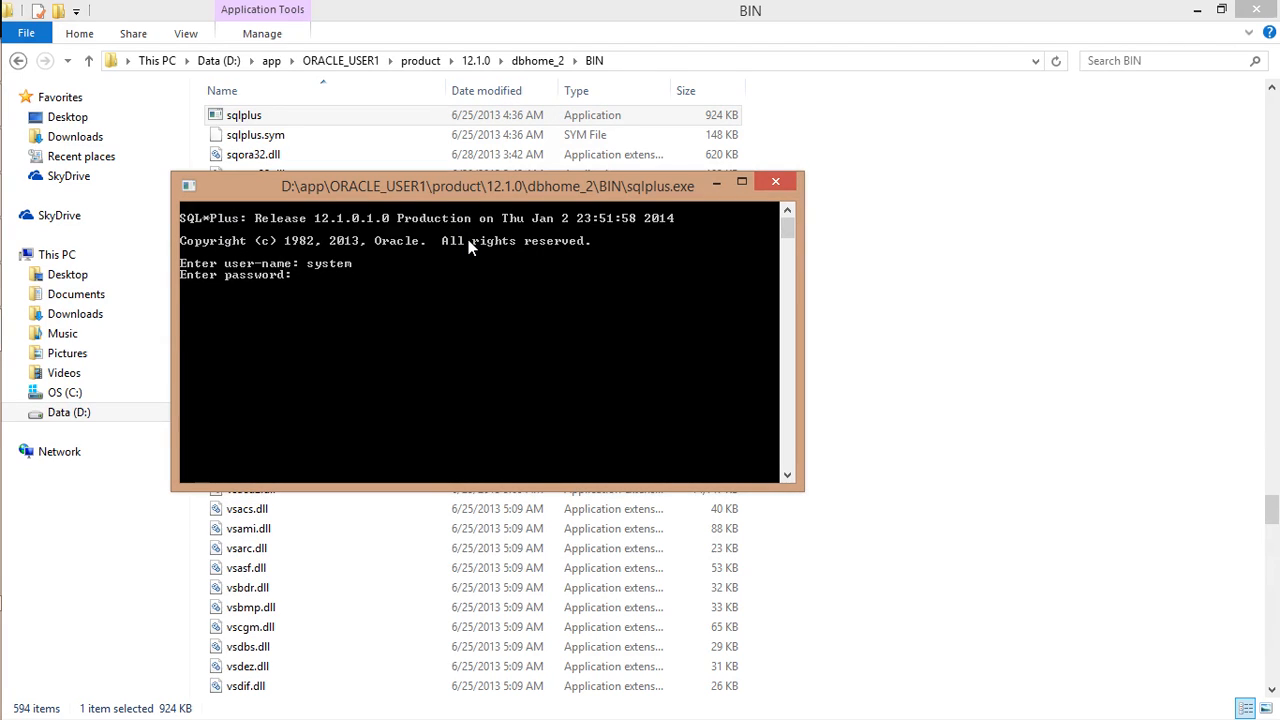
pyautogui.press('Return')
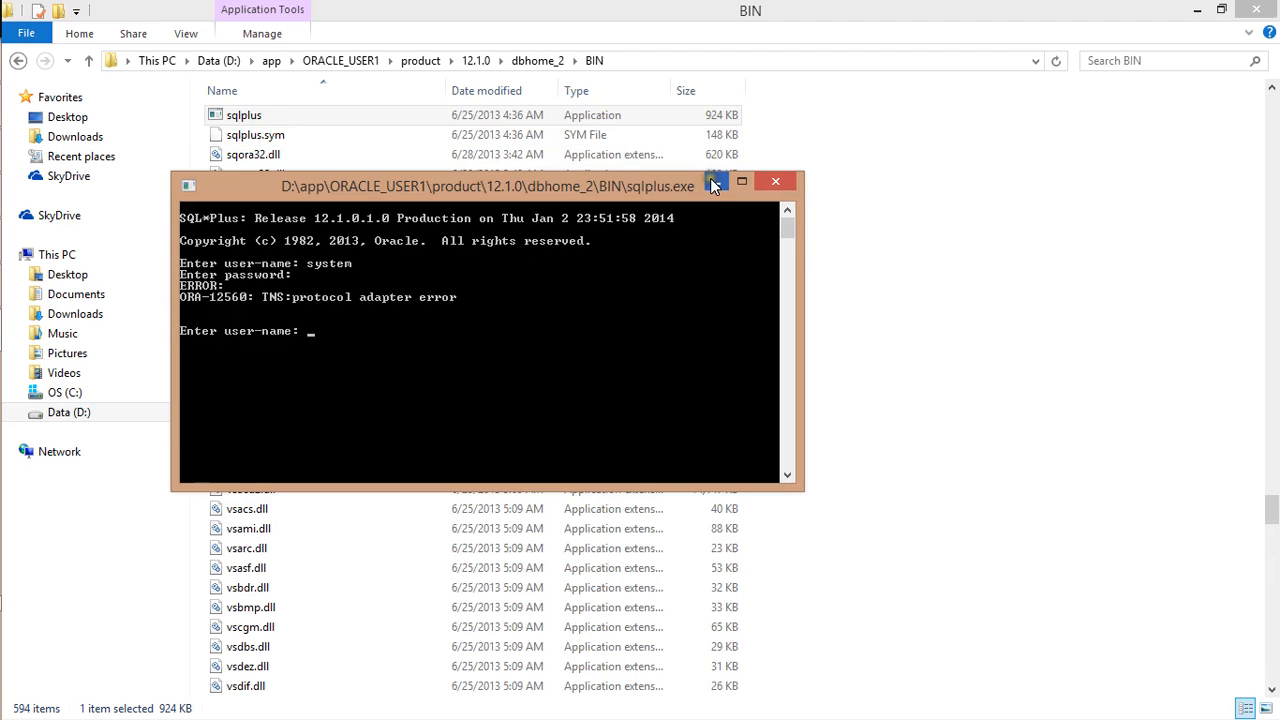
pyautogui.click(776, 184)
# Go from dbhome_2 up to 12.1.0 and into dbhome_1's BIN folder
pyautogui.press('BackSpace')
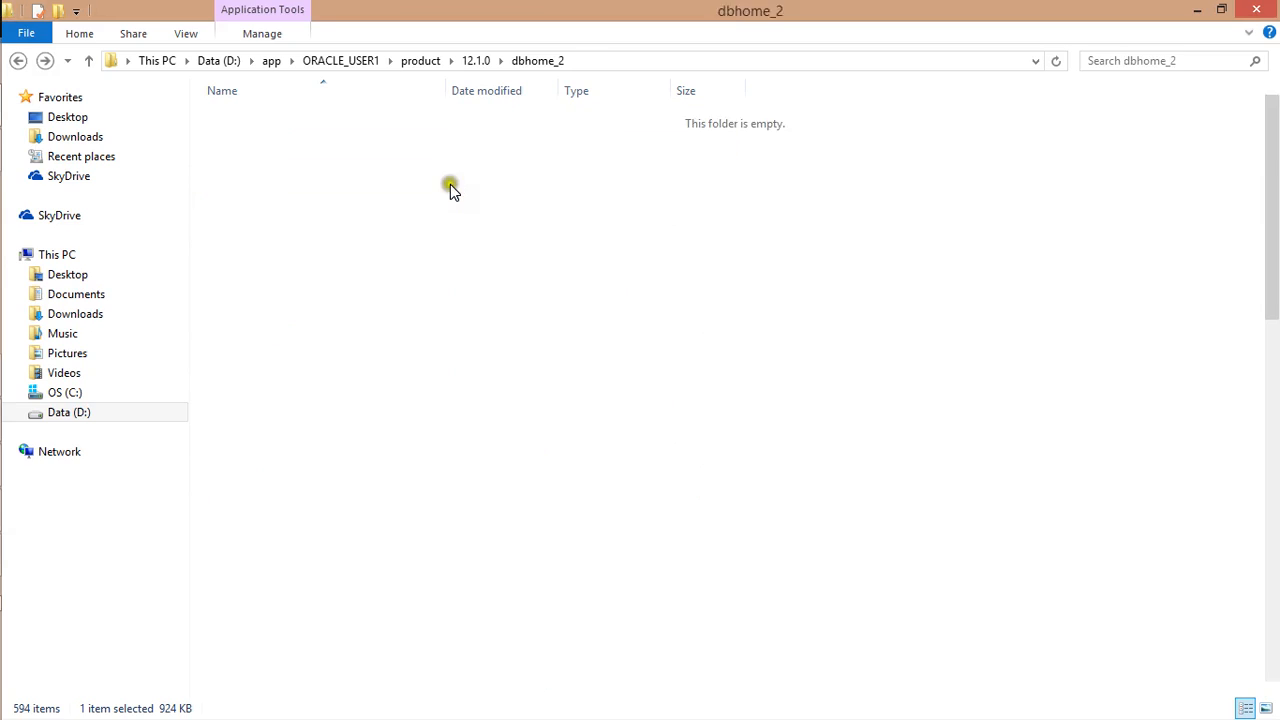
pyautogui.press('BackSpace')
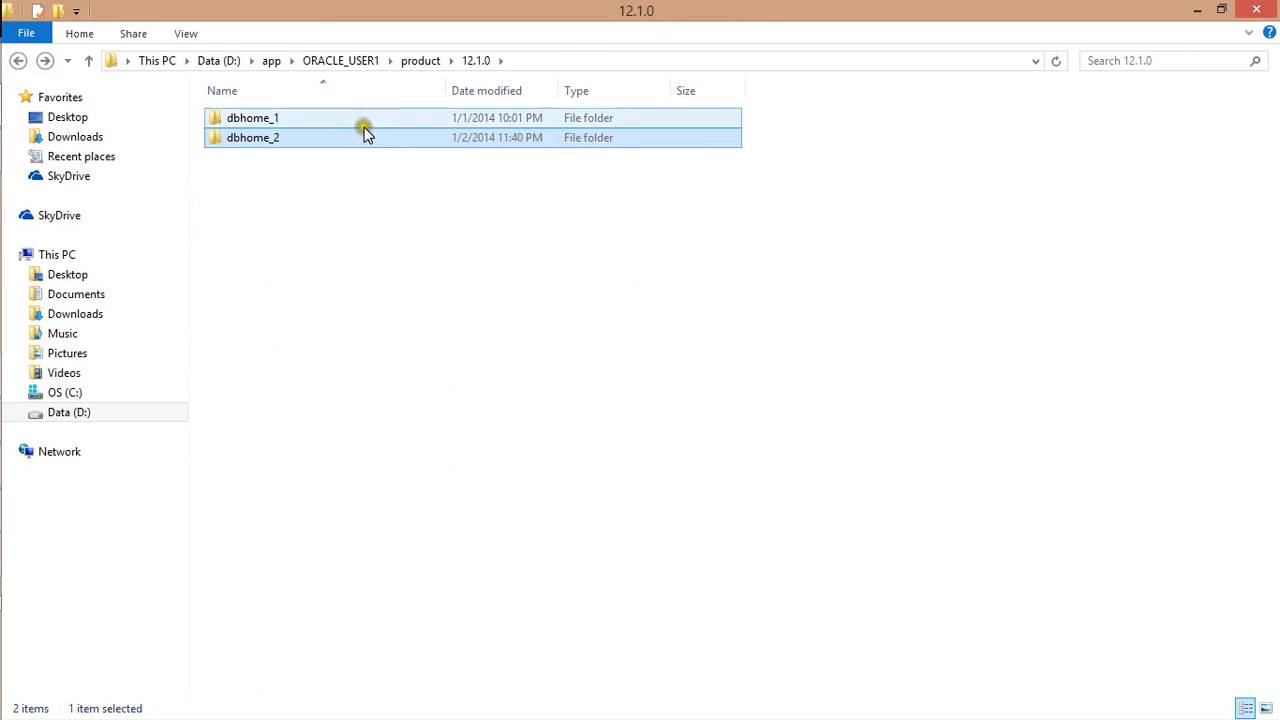
pyautogui.doubleClick(306, 120)
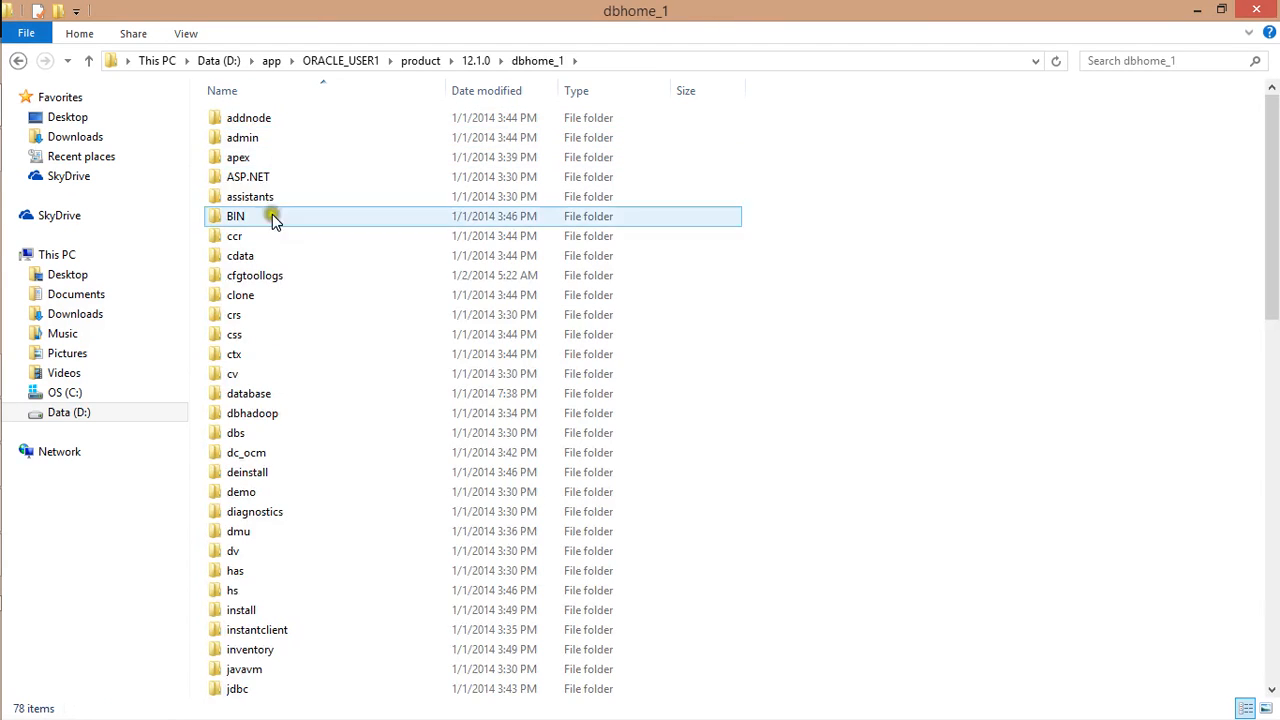
pyautogui.doubleClick(289, 236)
pyautogui.doubleClick(263, 197)
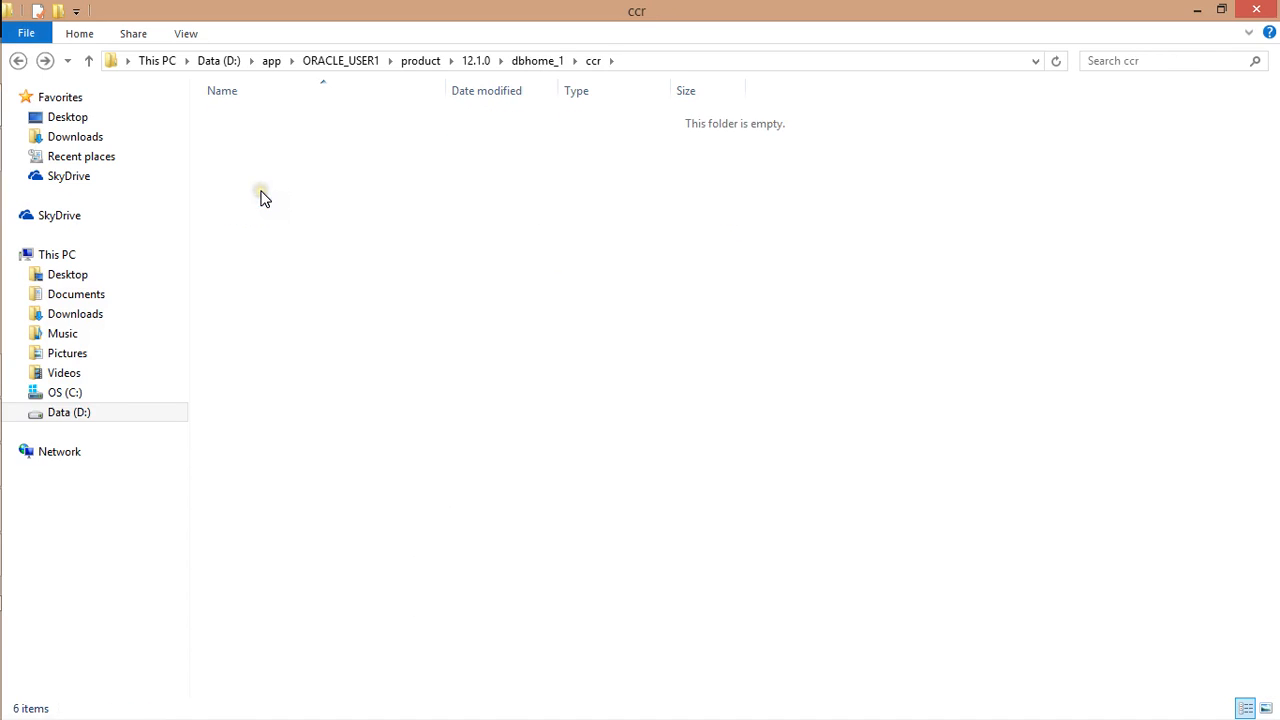
pyautogui.press('BackSpace')
pyautogui.doubleClick(251, 216)
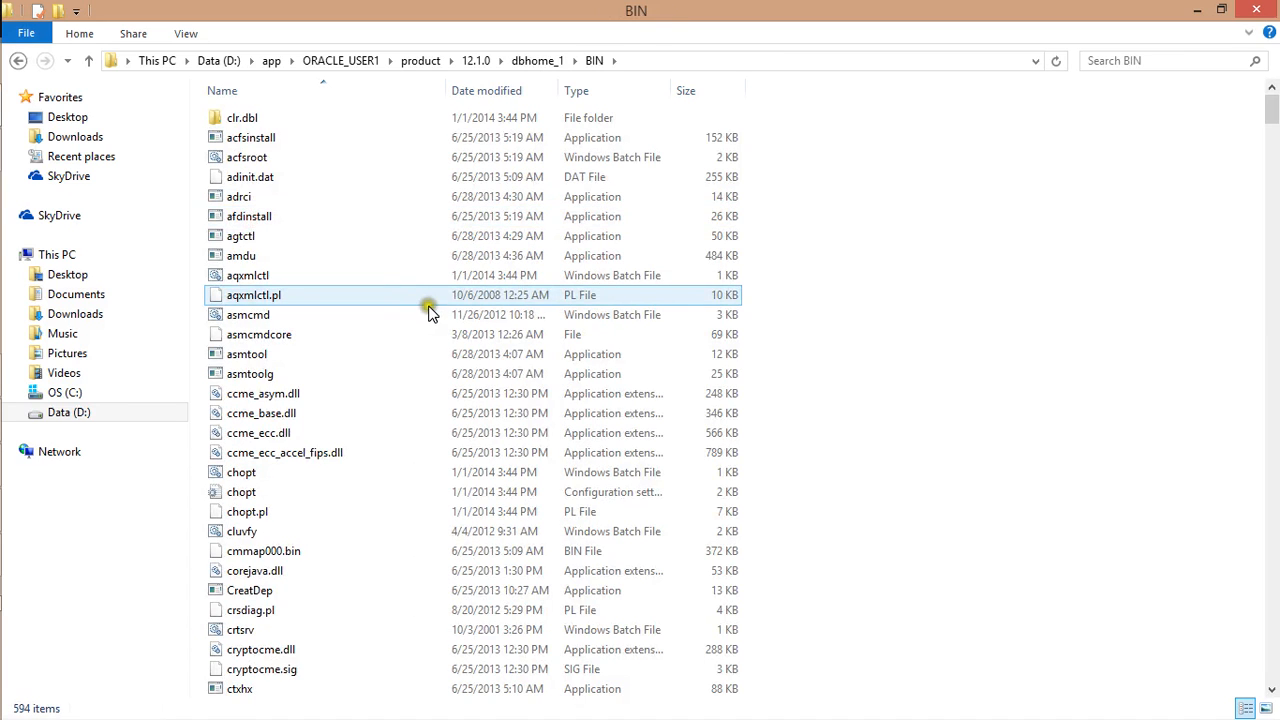
# Scroll through the 594 BIN items and select the sqlplus program
pyautogui.scroll(-9, 430, 314)
pyautogui.moveTo(1268, 128); pyautogui.dragTo(1270, 467)
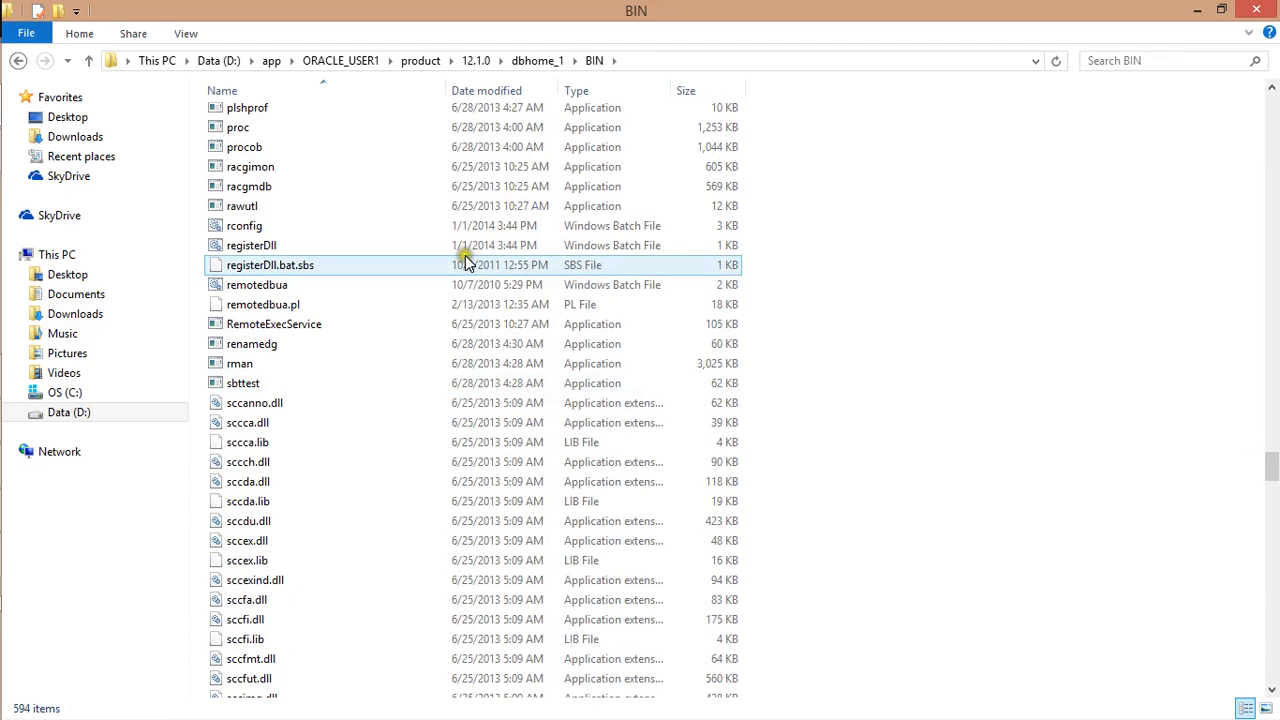
pyautogui.scroll(-10, 337, 274)
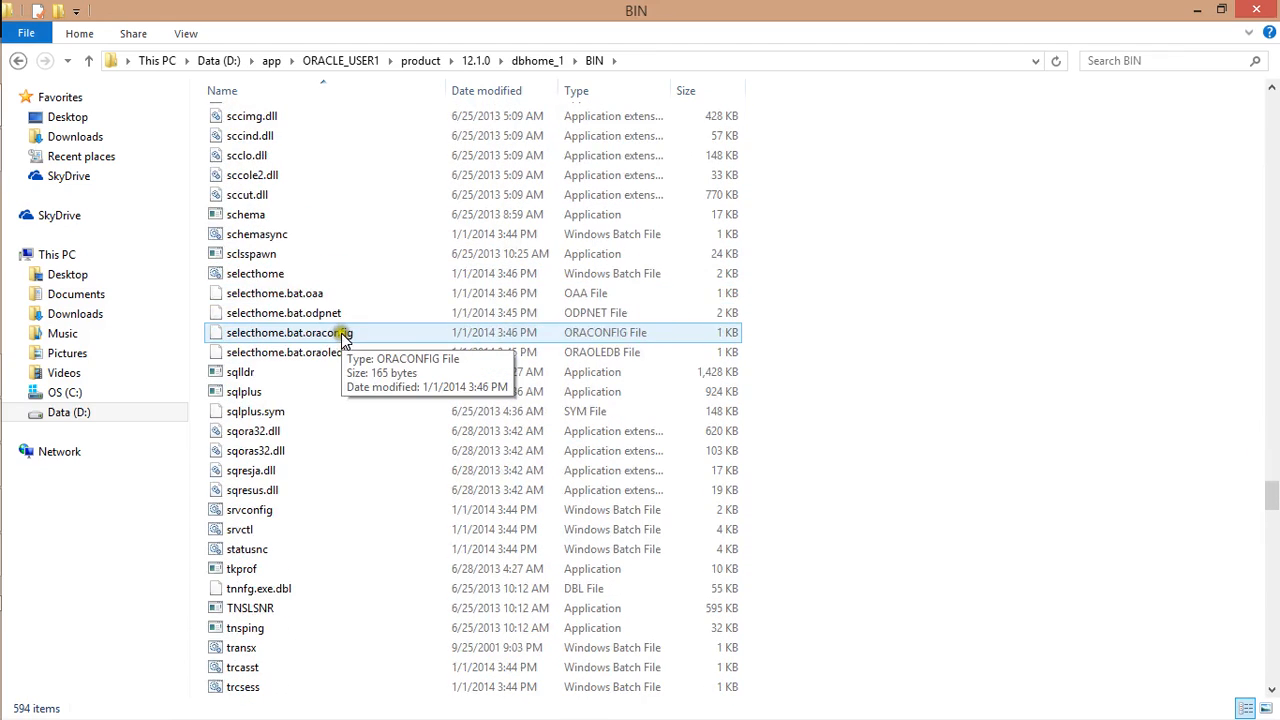
pyautogui.click(283, 393)
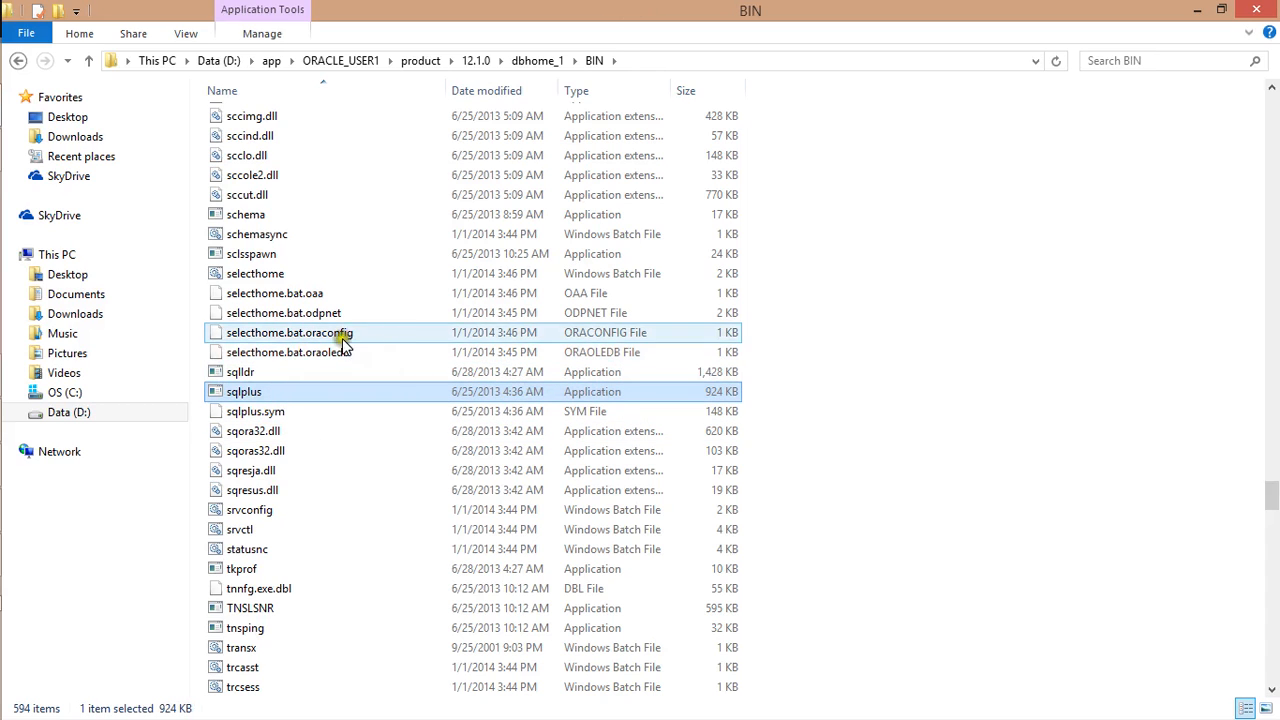
# Launch sqlplus from dbhome_1\BIN and log in as user system with the password
pyautogui.doubleClick(302, 397)
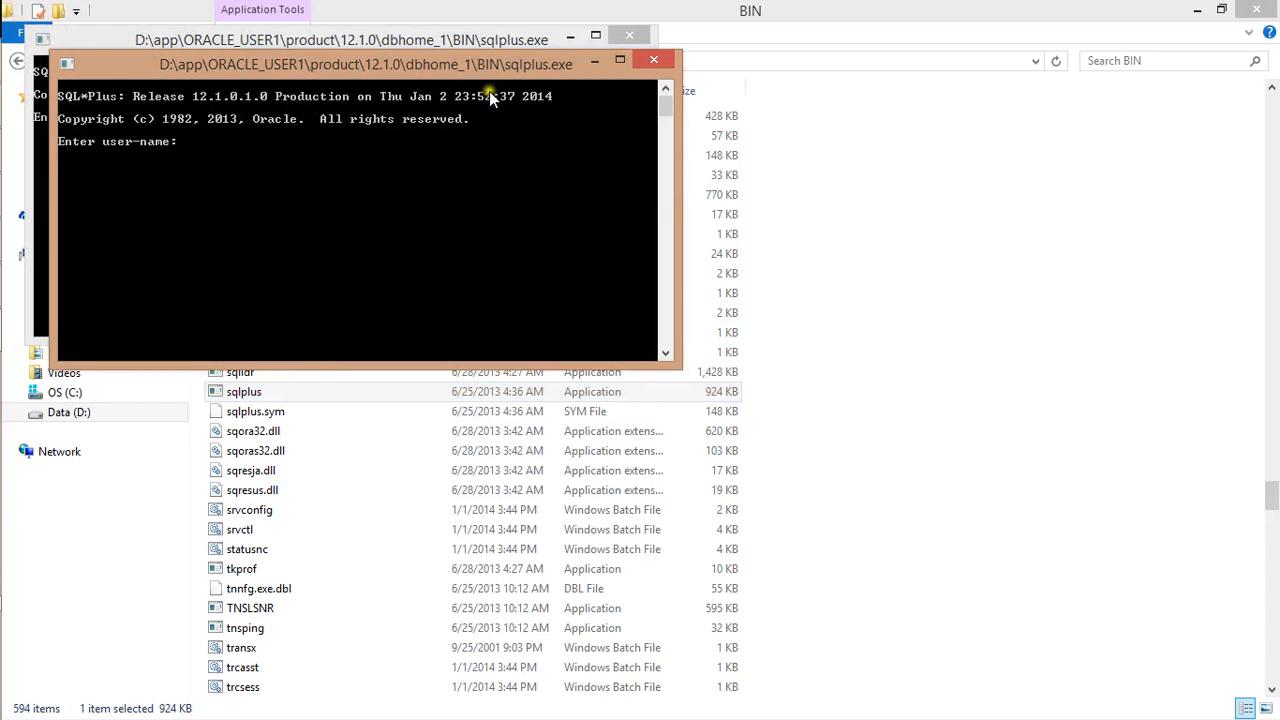
pyautogui.click(650, 62)
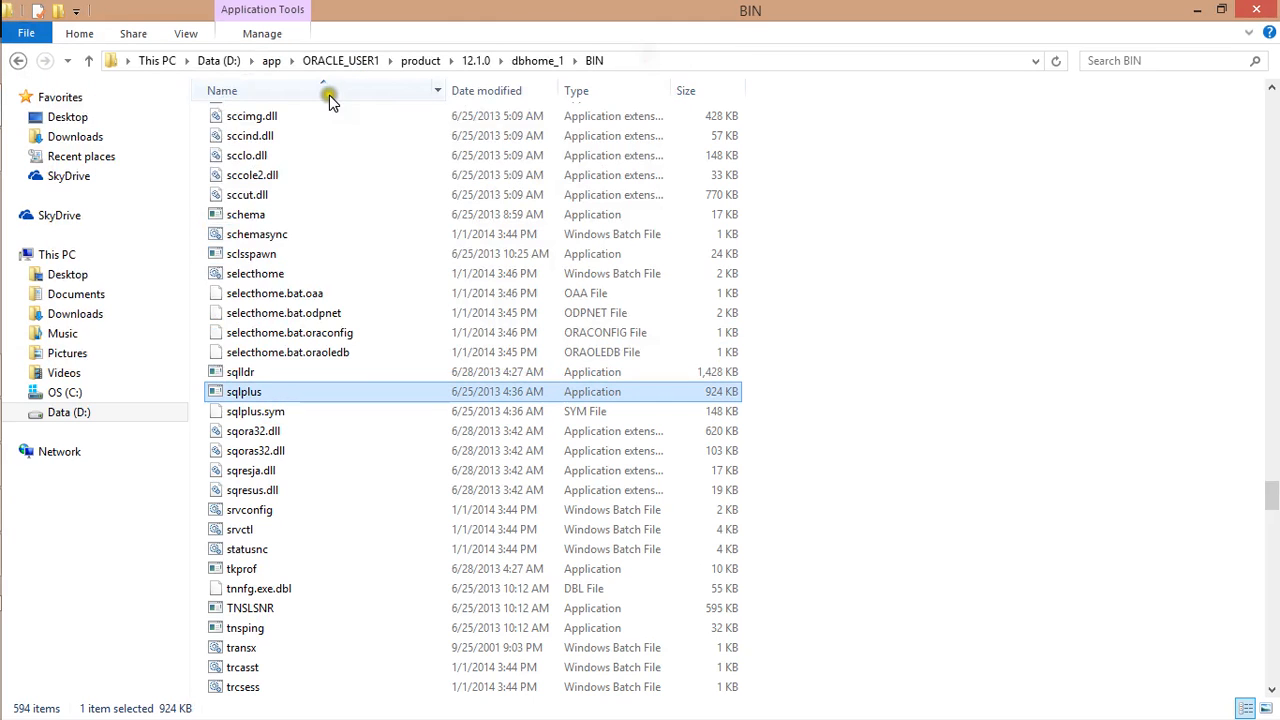
pyautogui.doubleClick(247, 394)
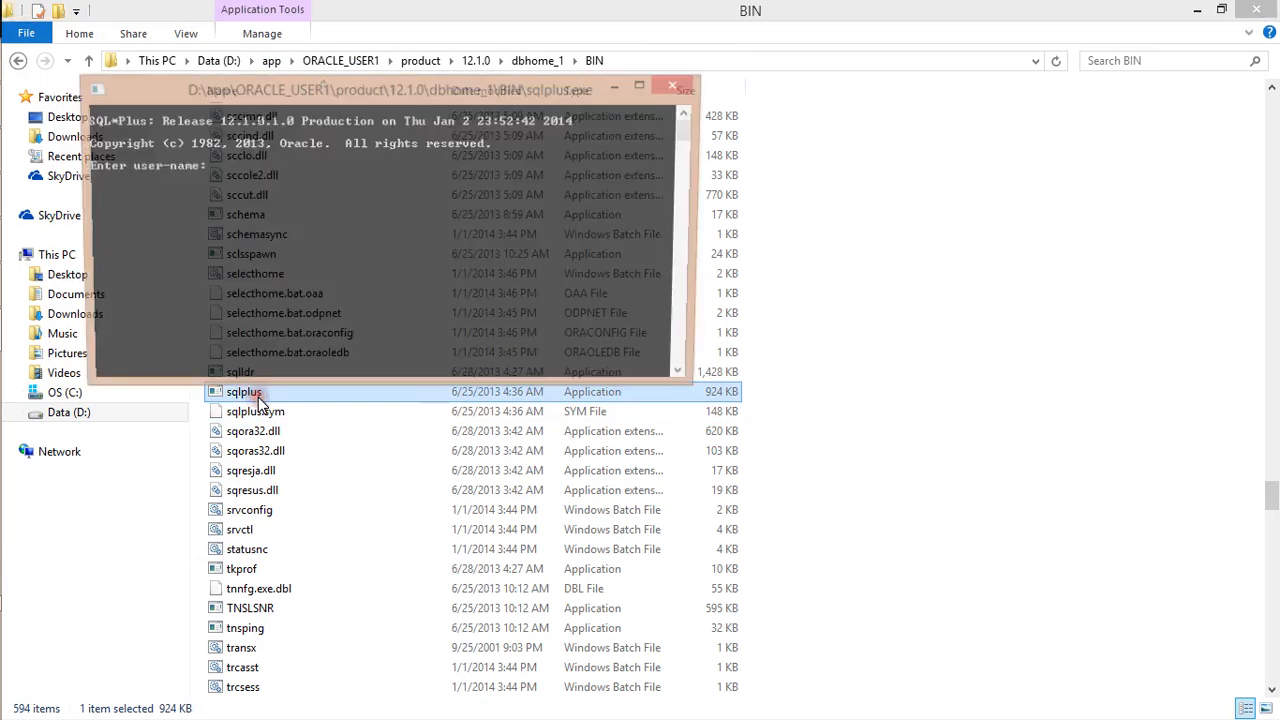
pyautogui.write('system')
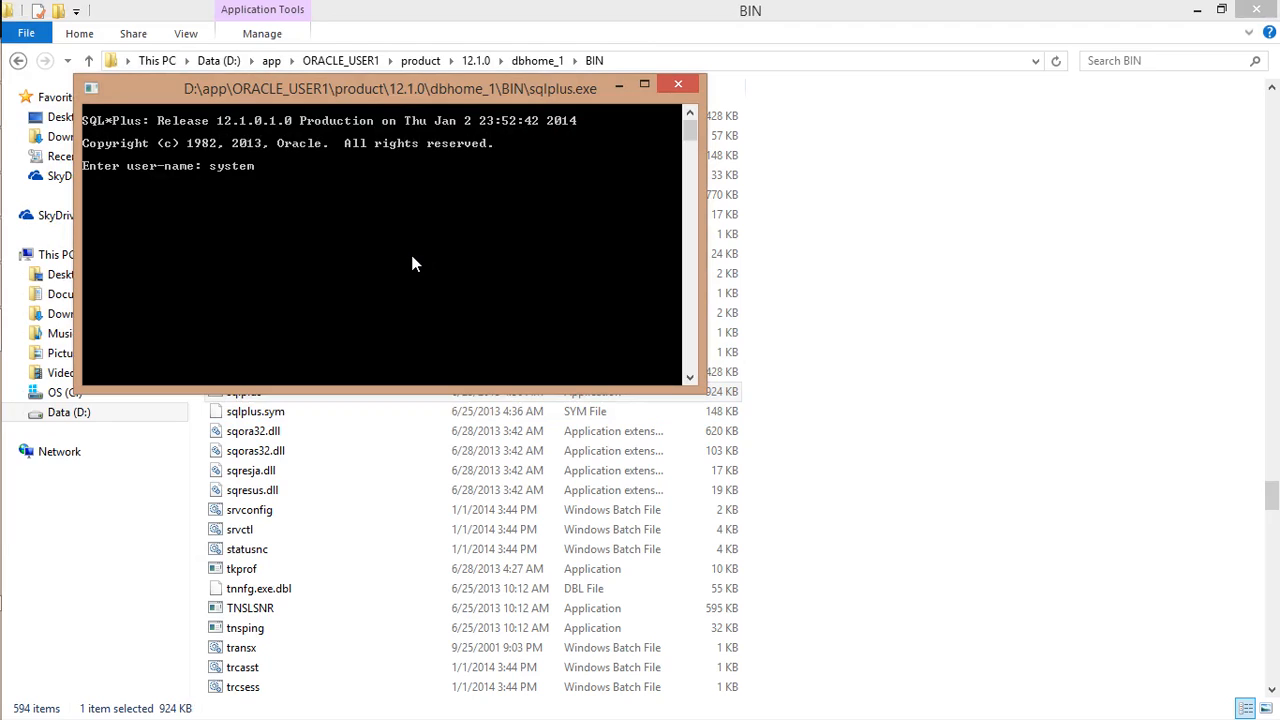
pyautogui.press('Return')
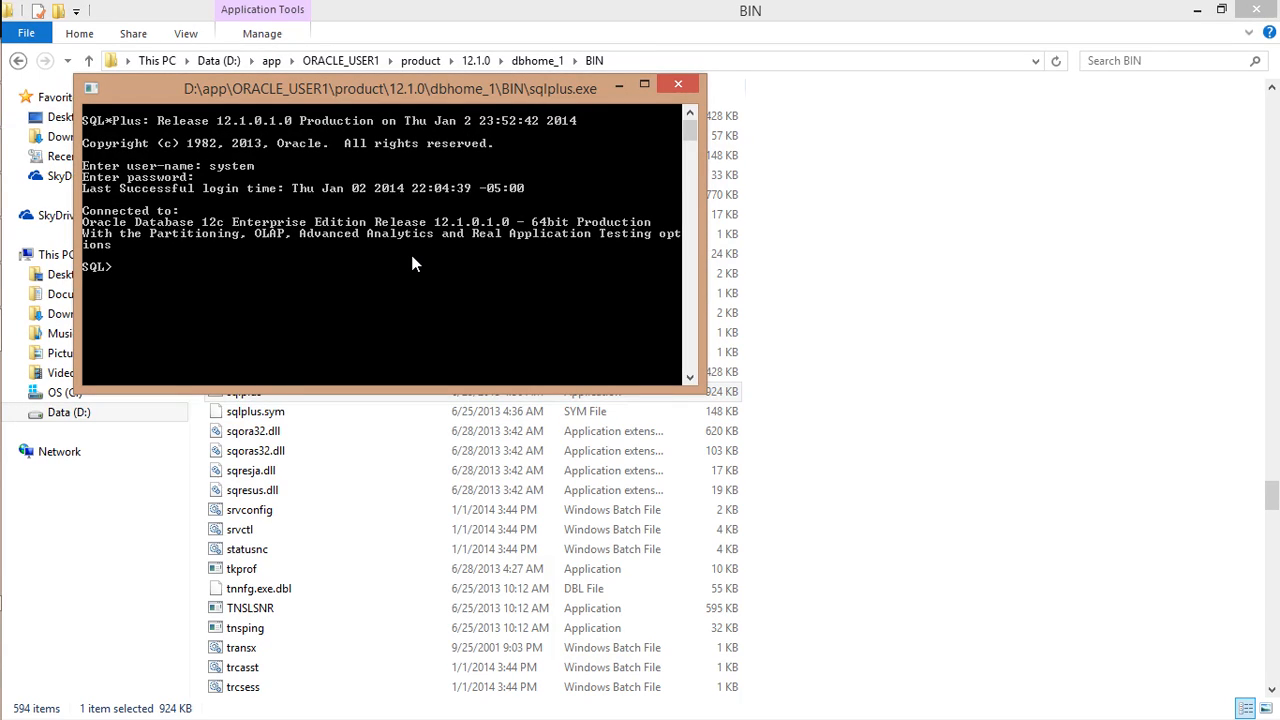
pyautogui.click(432, 218)
# Run show user to confirm SYSTEM, then select name from v$database, returning ORCL3
pyautogui.press('Return')
pyautogui.press('Return')
pyautogui.write('r')
pyautogui.press('Return')
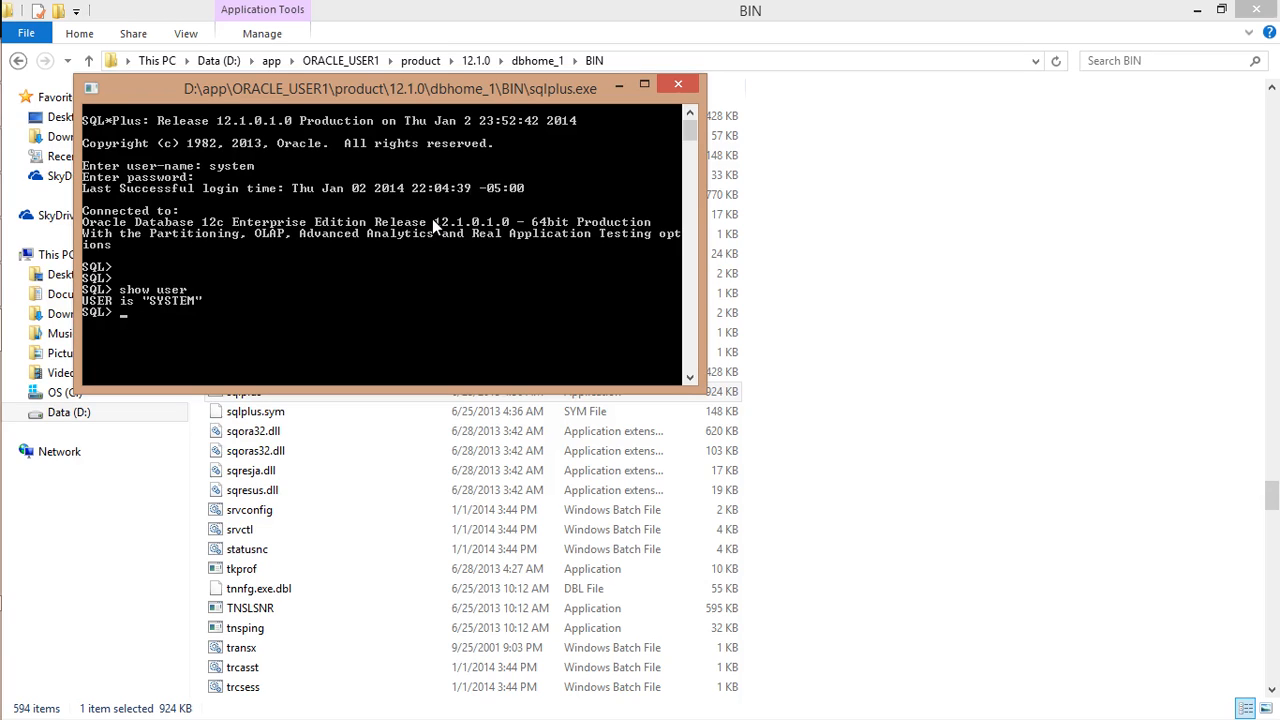
pyautogui.press('Return')
pyautogui.press('Return')
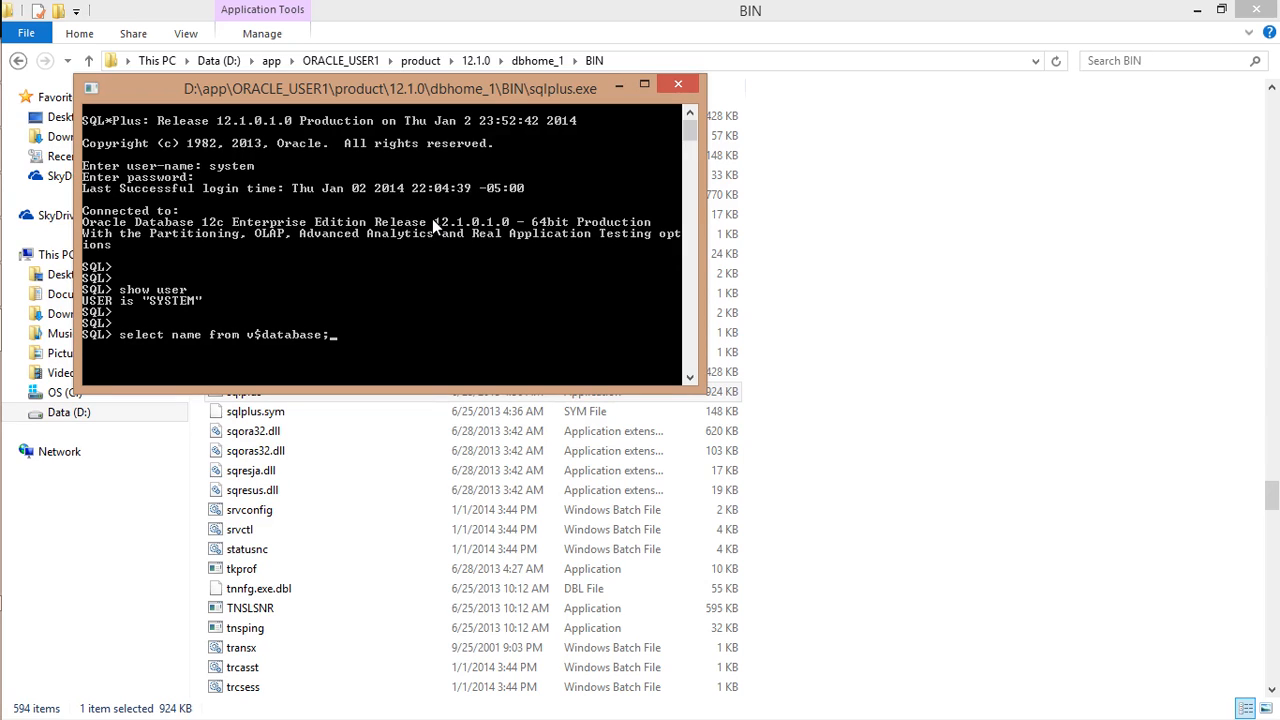
pyautogui.press('Return')
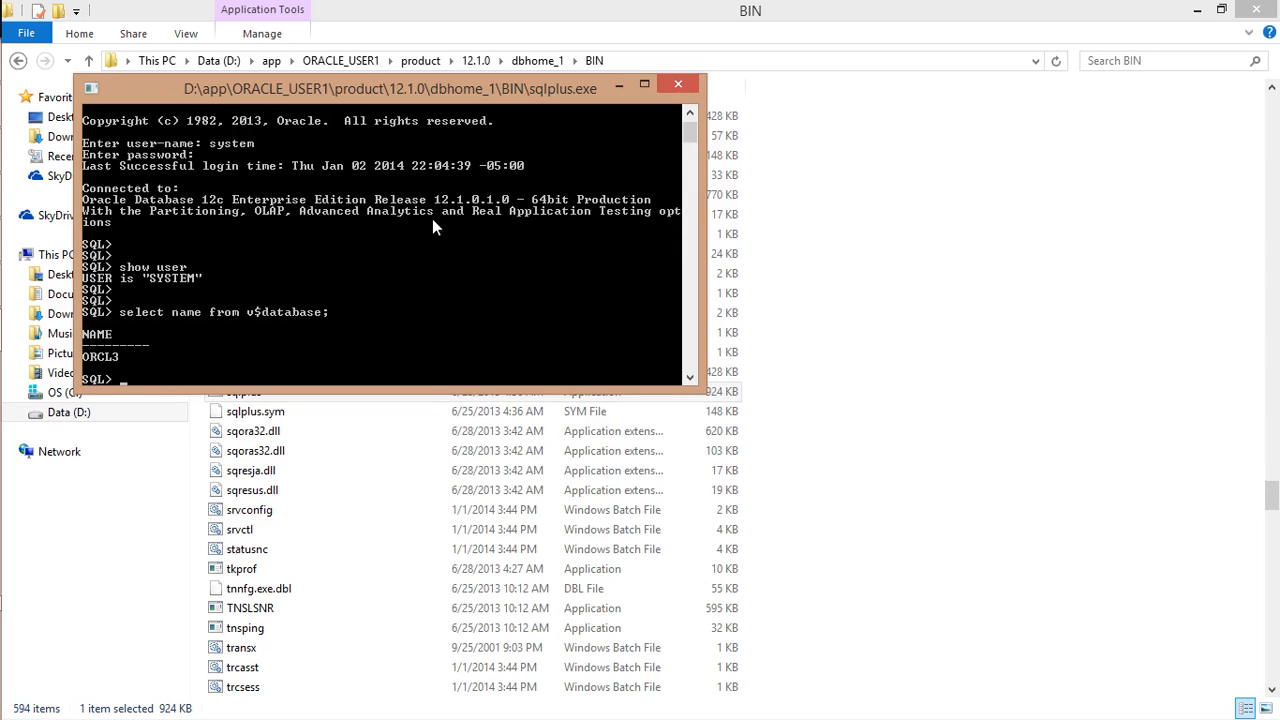